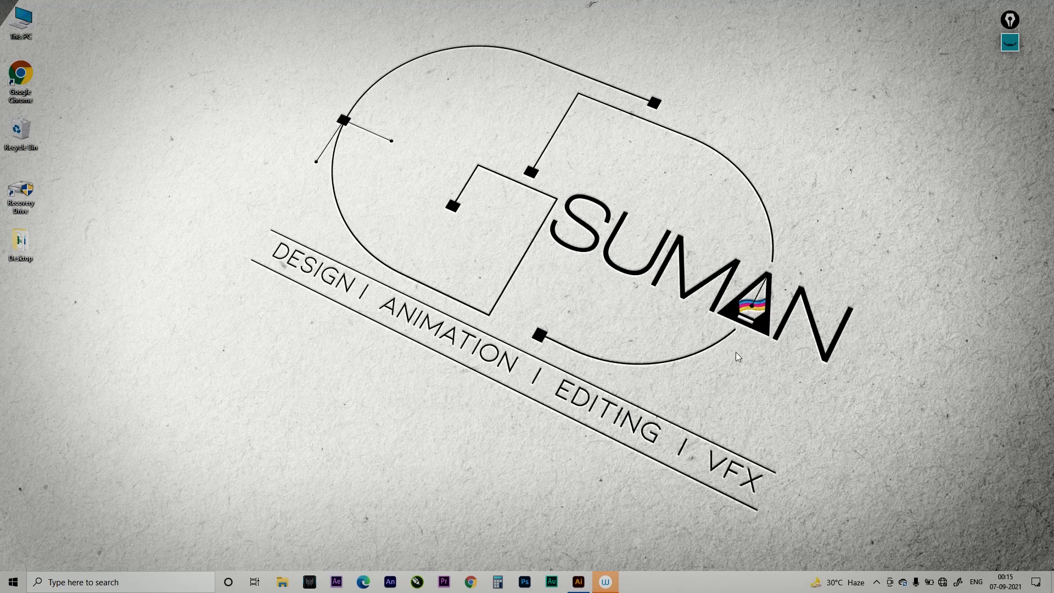
# Step: Switch to Illustrator and handwrite "Pathfinder" in magenta near the artboard's upper-left corner with the screen annotation pen
pyautogui.click(574, 585)
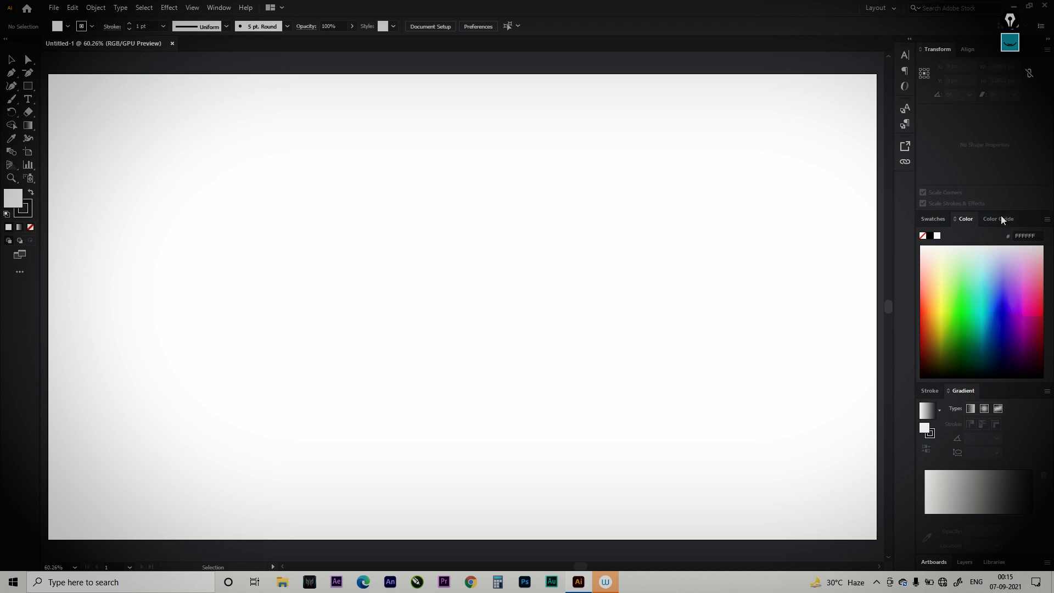
pyautogui.click(1010, 43)
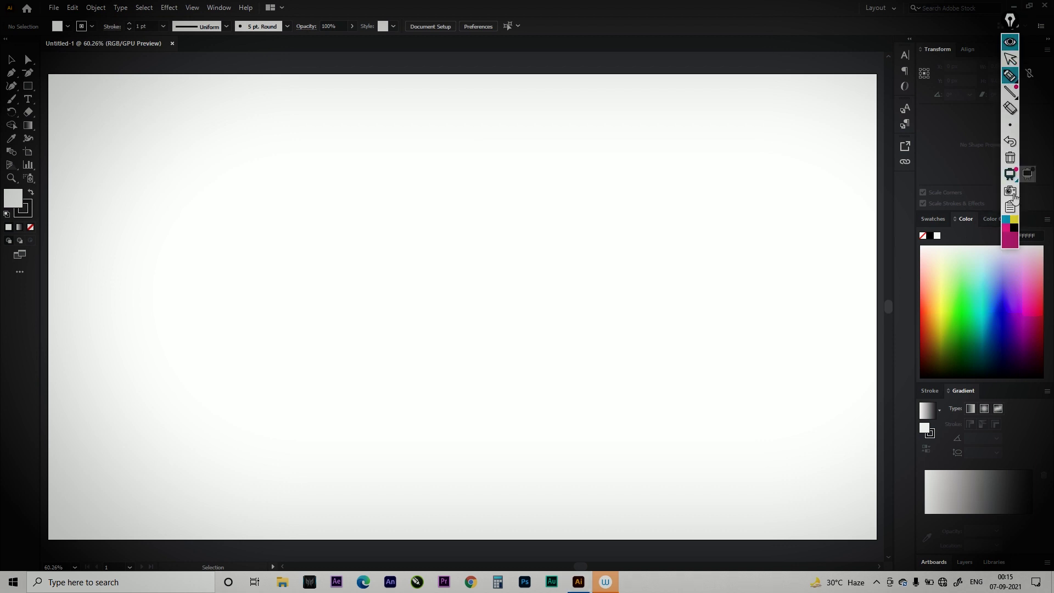
pyautogui.click(1010, 75)
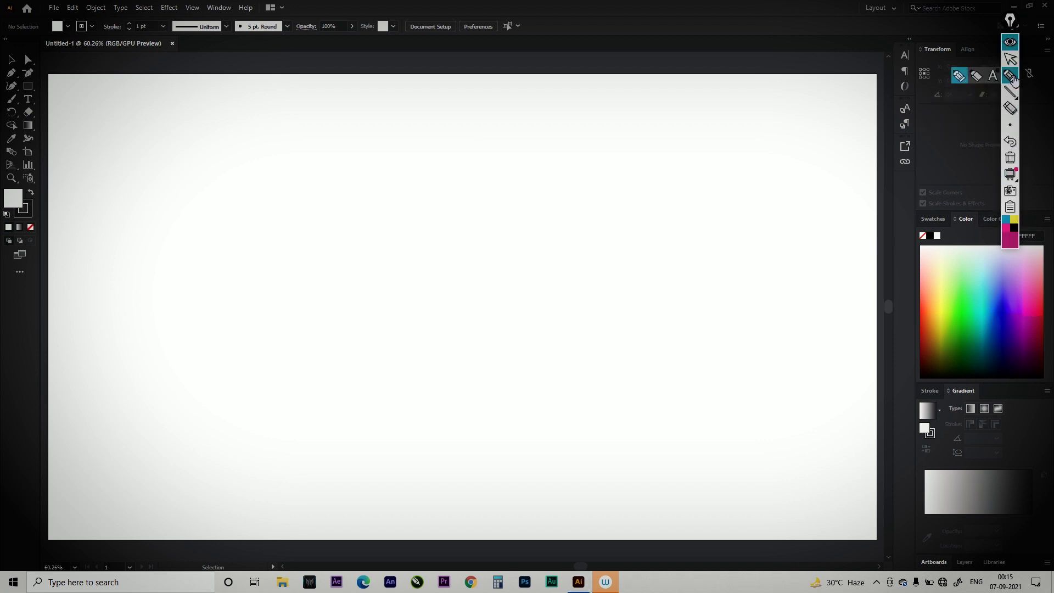
pyautogui.moveTo(130, 139)
pyautogui.mouseDown()
pyautogui.moveTo(157, 165)
pyautogui.moveTo(165, 146)
pyautogui.moveTo(162, 159)
pyautogui.moveTo(182, 157)
pyautogui.moveTo(200, 133)
pyautogui.moveTo(197, 173)
pyautogui.moveTo(213, 143)
pyautogui.moveTo(259, 151)
pyautogui.mouseUp()
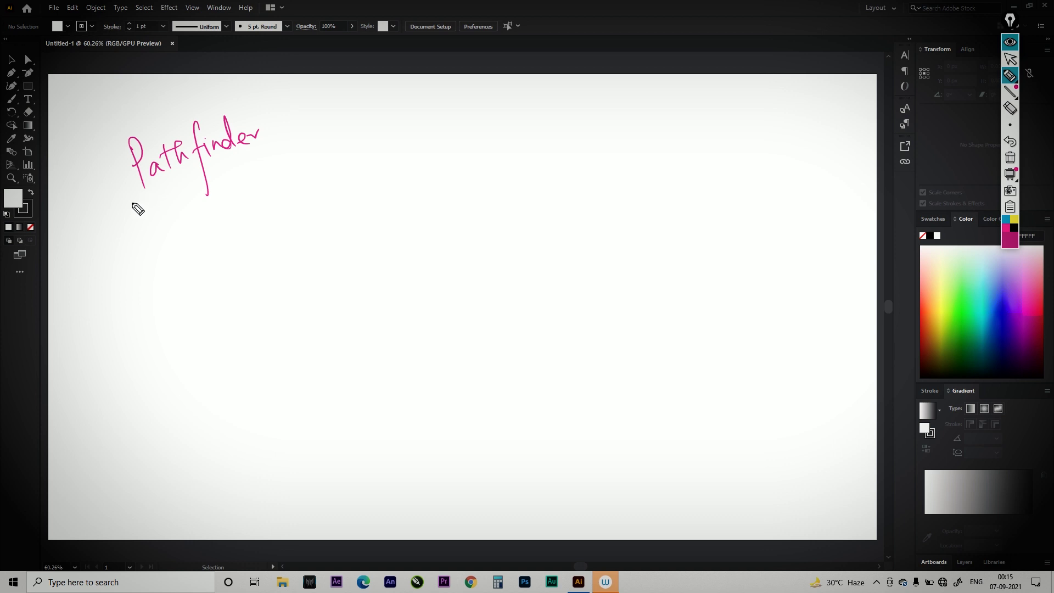
# Step: Handwrite "helps you to create a compound path" below the Pathfinder title and underline both the title and the sentence
pyautogui.moveTo(125, 227)
pyautogui.mouseDown()
pyautogui.moveTo(160, 235)
pyautogui.moveTo(182, 273)
pyautogui.moveTo(168, 218)
pyautogui.moveTo(239, 254)
pyautogui.moveTo(235, 197)
pyautogui.moveTo(324, 168)
pyautogui.moveTo(372, 166)
pyautogui.moveTo(403, 152)
pyautogui.mouseUp()
pyautogui.click(212, 207)
pyautogui.moveTo(454, 127)
pyautogui.mouseDown()
pyautogui.moveTo(458, 139)
pyautogui.moveTo(473, 132)
pyautogui.mouseUp()
pyautogui.moveTo(486, 123)
pyautogui.mouseDown()
pyautogui.moveTo(510, 114)
pyautogui.moveTo(530, 185)
pyautogui.moveTo(528, 111)
pyautogui.moveTo(575, 97)
pyautogui.moveTo(617, 151)
pyautogui.moveTo(612, 91)
pyautogui.moveTo(668, 98)
pyautogui.mouseUp()
pyautogui.moveTo(135, 271); pyautogui.dragTo(684, 137)
pyautogui.moveTo(163, 194); pyautogui.dragTo(332, 135)
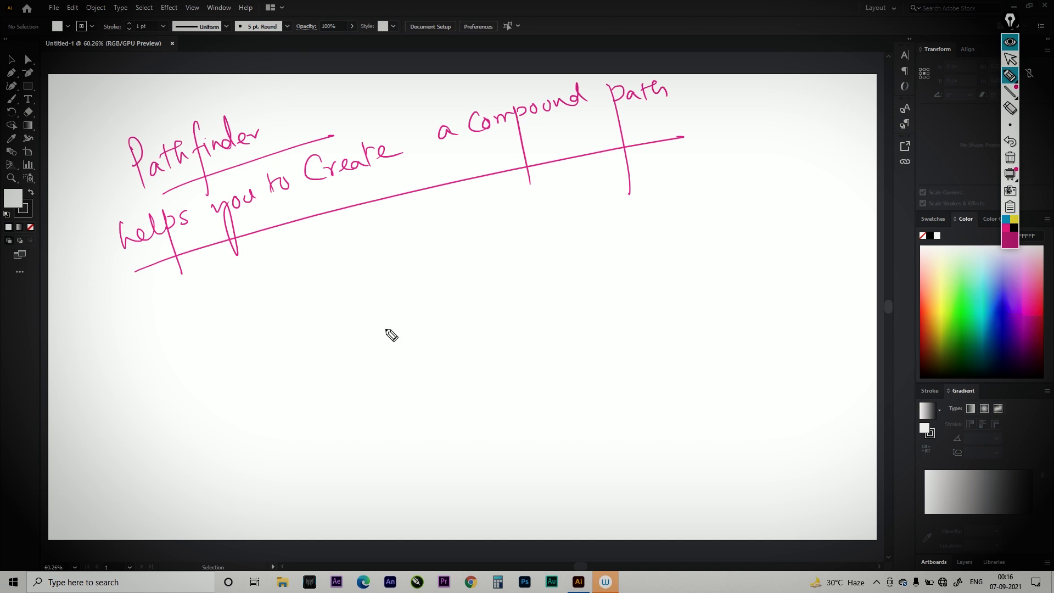
# Step: Handwrite the label "Shortcut:" below the definition and underline it twice
pyautogui.moveTo(156, 302)
pyautogui.mouseDown()
pyautogui.moveTo(151, 334)
pyautogui.moveTo(157, 298)
pyautogui.moveTo(184, 313)
pyautogui.moveTo(192, 290)
pyautogui.moveTo(198, 304)
pyautogui.moveTo(237, 286)
pyautogui.mouseUp()
pyautogui.click(248, 299)
pyautogui.click(240, 284)
pyautogui.moveTo(125, 348)
pyautogui.mouseDown()
pyautogui.moveTo(269, 301)
pyautogui.moveTo(237, 317)
pyautogui.mouseUp()
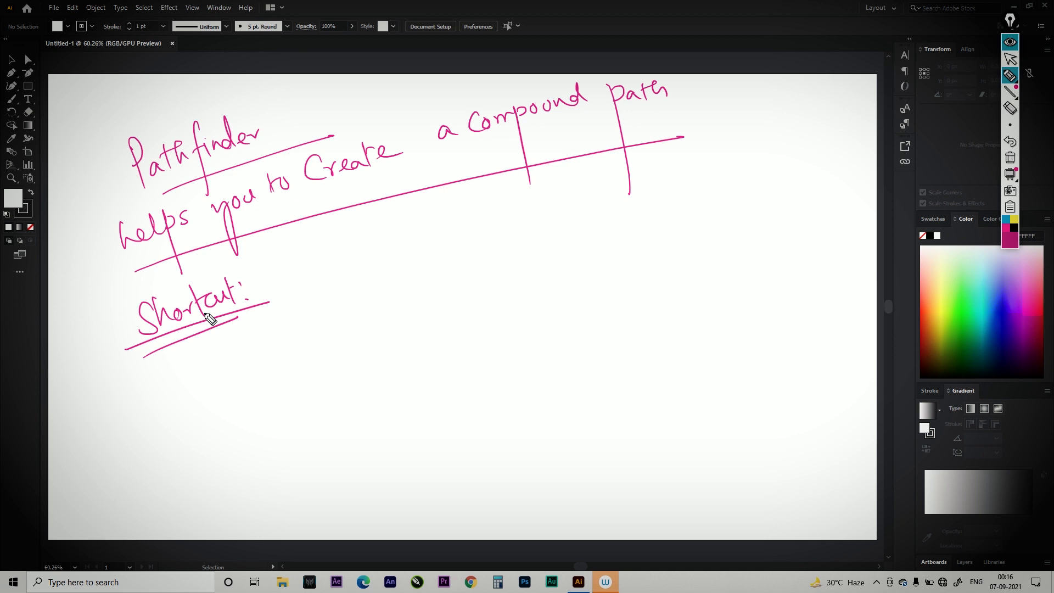
# Step: Handwrite "Ctrl+Shift+F9" beside the Shortcut label, underline it twice and hide the annotations
pyautogui.moveTo(356, 255)
pyautogui.mouseDown()
pyautogui.moveTo(377, 246)
pyautogui.moveTo(406, 254)
pyautogui.mouseUp()
pyautogui.moveTo(398, 247)
pyautogui.mouseDown()
pyautogui.moveTo(422, 232)
pyautogui.moveTo(432, 245)
pyautogui.moveTo(448, 222)
pyautogui.moveTo(443, 244)
pyautogui.moveTo(455, 221)
pyautogui.moveTo(493, 223)
pyautogui.mouseUp()
pyautogui.moveTo(508, 215); pyautogui.dragTo(510, 234)
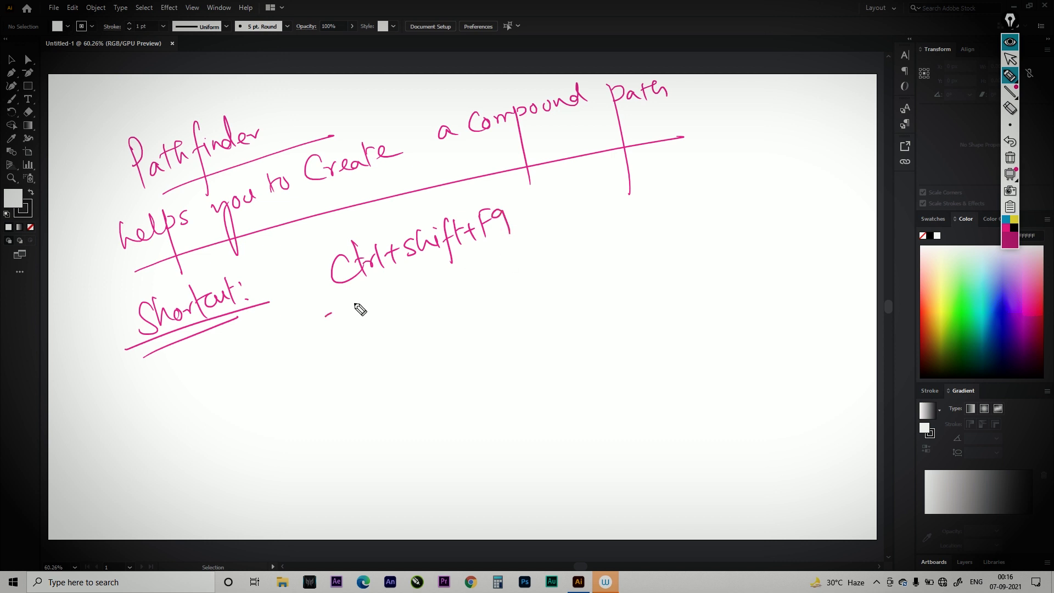
pyautogui.moveTo(326, 316); pyautogui.dragTo(525, 247)
pyautogui.moveTo(343, 319); pyautogui.dragTo(497, 255)
pyautogui.click(1009, 43)
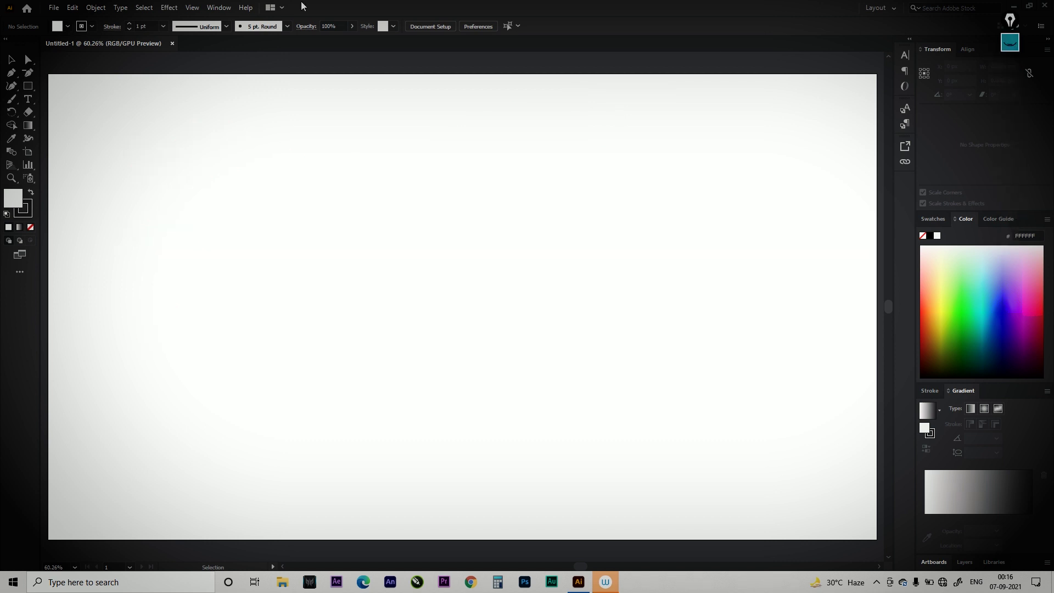
# Step: Look up the Pathfinder panel's shortcut among the program's panels and compare it with the handwritten note
pyautogui.click(225, 11)
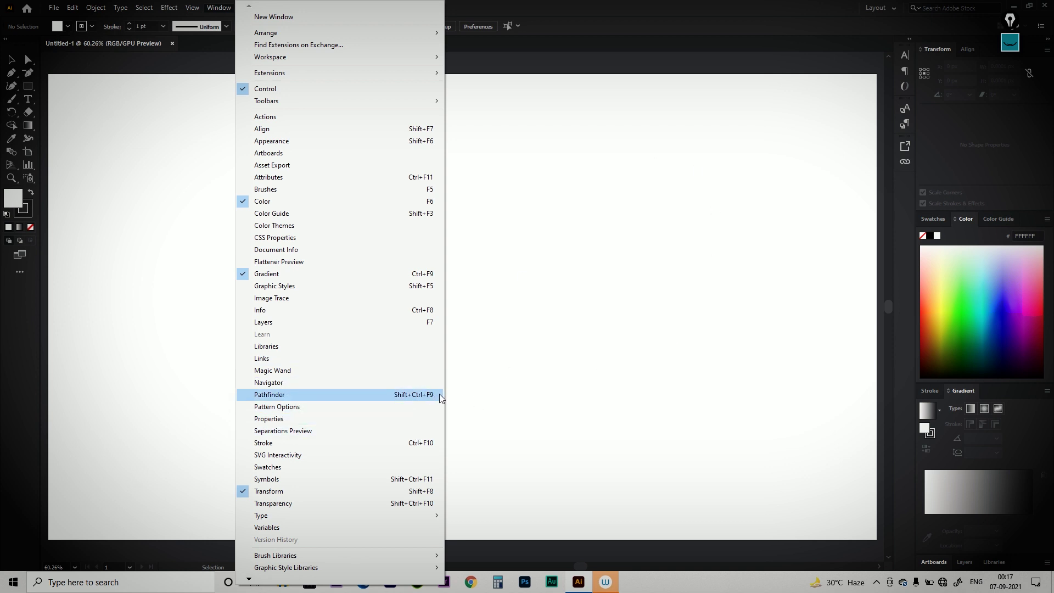
pyautogui.click(850, 237)
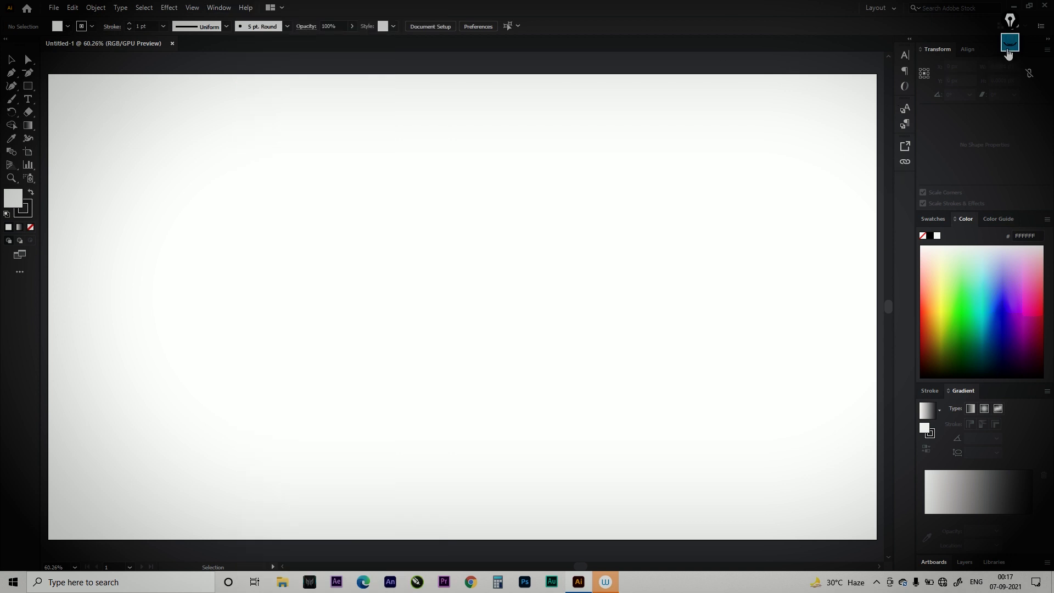
pyautogui.click(1010, 43)
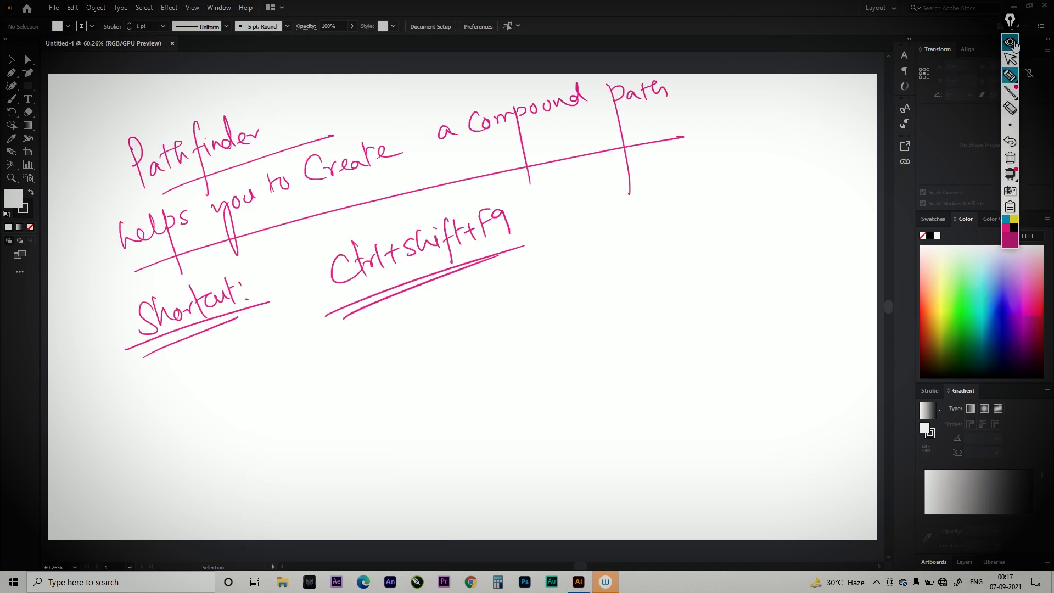
pyautogui.click(1010, 42)
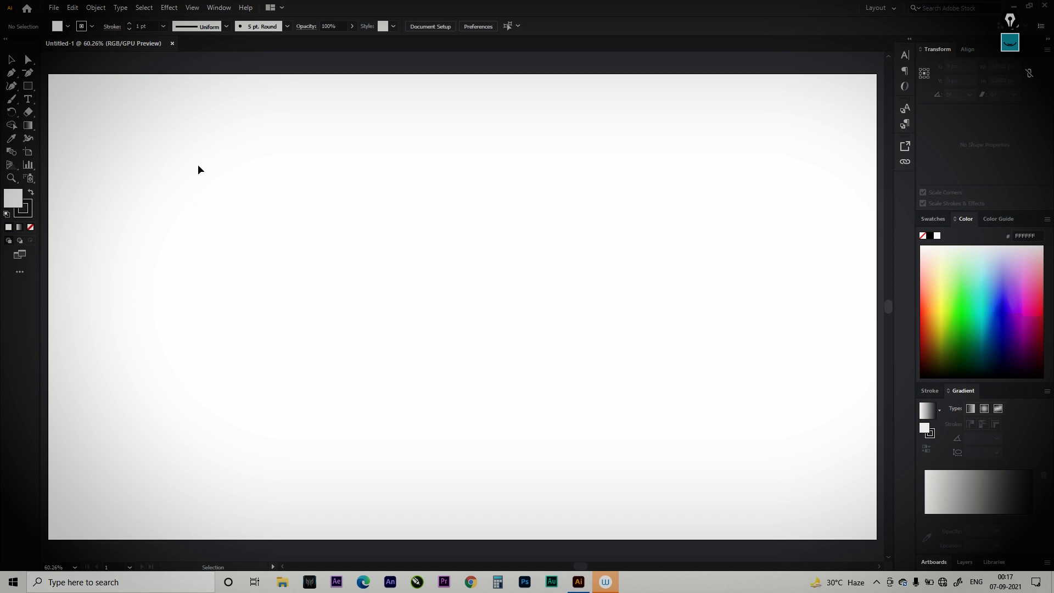
# Step: Clear the old annotations and handwrite the underlined heading "Compound path is called" across the upper artboard
pyautogui.click(1010, 42)
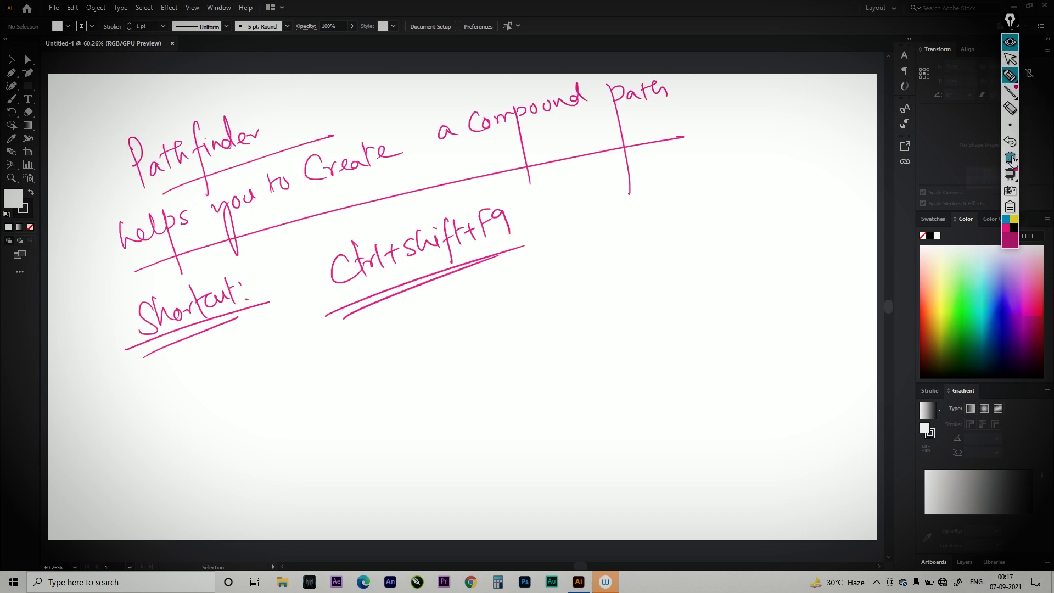
pyautogui.click(1010, 158)
pyautogui.moveTo(155, 117)
pyautogui.mouseDown()
pyautogui.moveTo(166, 172)
pyautogui.moveTo(189, 153)
pyautogui.moveTo(225, 193)
pyautogui.moveTo(237, 141)
pyautogui.moveTo(290, 120)
pyautogui.moveTo(335, 165)
pyautogui.moveTo(354, 120)
pyautogui.moveTo(371, 108)
pyautogui.moveTo(385, 125)
pyautogui.mouseUp()
pyautogui.moveTo(432, 101)
pyautogui.mouseDown()
pyautogui.moveTo(442, 117)
pyautogui.moveTo(553, 94)
pyautogui.moveTo(556, 109)
pyautogui.mouseUp()
pyautogui.moveTo(162, 203); pyautogui.dragTo(602, 103)
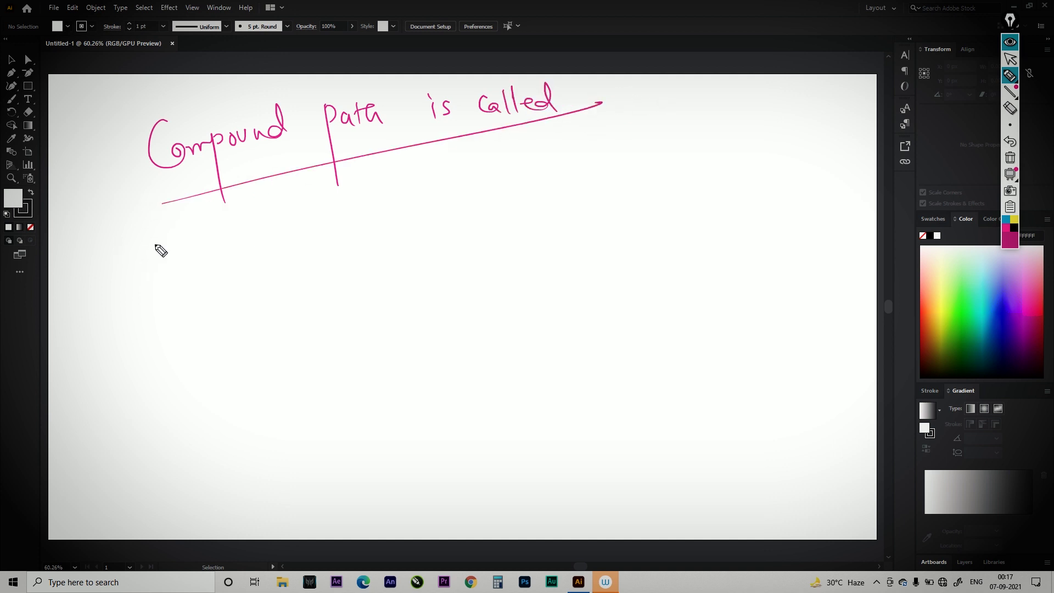
# Step: Handwrite "when two or more shape are used to create any object" below the heading and underline its last line
pyautogui.moveTo(119, 262)
pyautogui.mouseDown()
pyautogui.moveTo(159, 259)
pyautogui.moveTo(199, 245)
pyautogui.mouseUp()
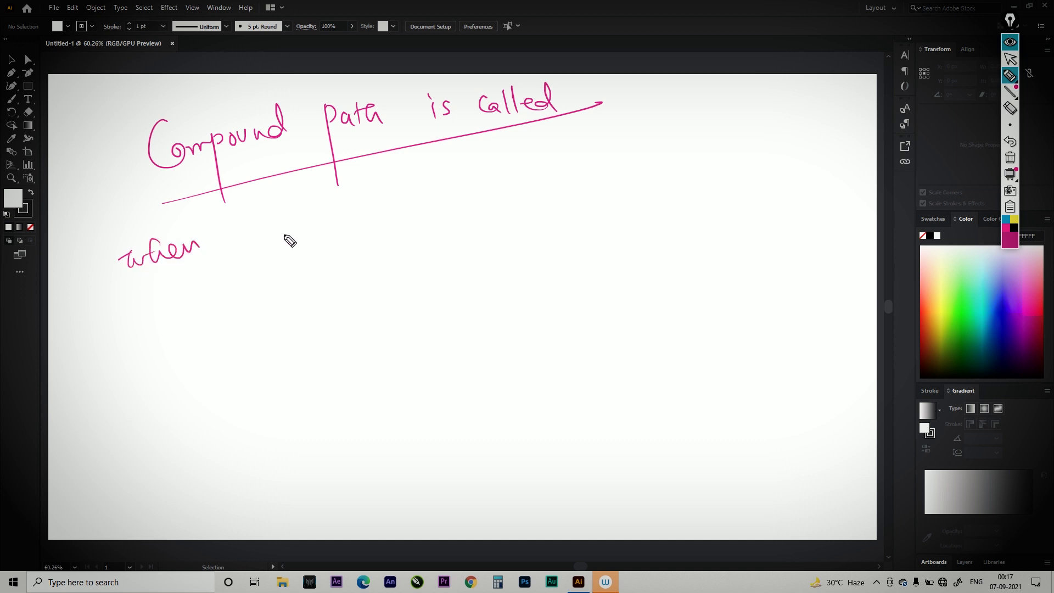
pyautogui.moveTo(251, 206); pyautogui.dragTo(254, 237)
pyautogui.moveTo(243, 231); pyautogui.dragTo(296, 216)
pyautogui.moveTo(356, 201)
pyautogui.mouseDown()
pyautogui.moveTo(510, 167)
pyautogui.moveTo(513, 153)
pyautogui.moveTo(526, 170)
pyautogui.moveTo(544, 159)
pyautogui.moveTo(546, 171)
pyautogui.moveTo(556, 153)
pyautogui.moveTo(721, 138)
pyautogui.mouseUp()
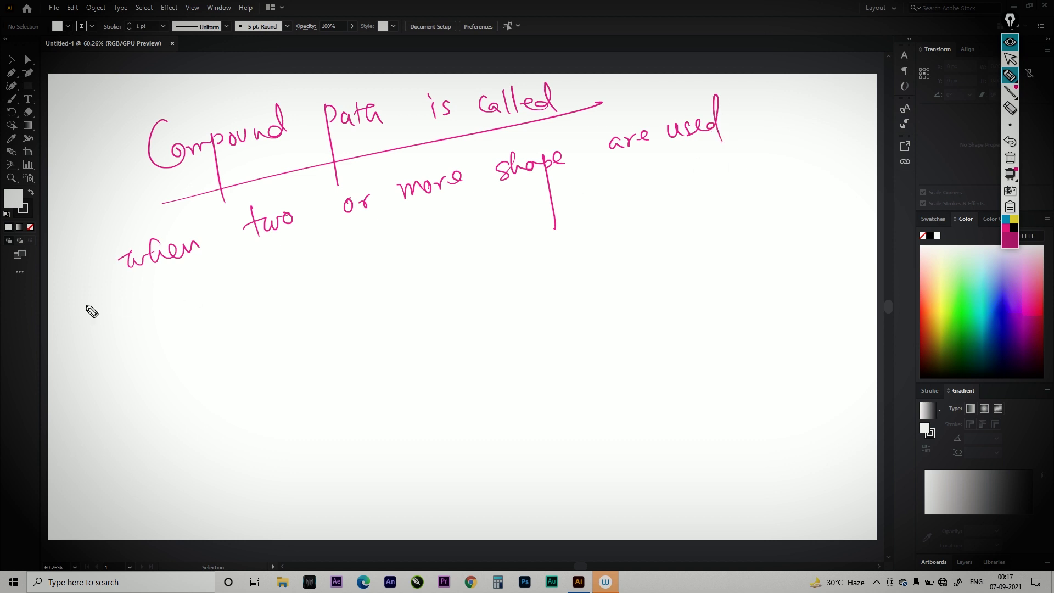
pyautogui.moveTo(142, 304)
pyautogui.mouseDown()
pyautogui.moveTo(159, 324)
pyautogui.moveTo(222, 291)
pyautogui.moveTo(293, 296)
pyautogui.moveTo(358, 270)
pyautogui.moveTo(379, 274)
pyautogui.moveTo(413, 324)
pyautogui.moveTo(473, 226)
pyautogui.moveTo(505, 299)
pyautogui.moveTo(516, 233)
pyautogui.moveTo(546, 223)
pyautogui.mouseUp()
pyautogui.moveTo(188, 350); pyautogui.dragTo(606, 233)
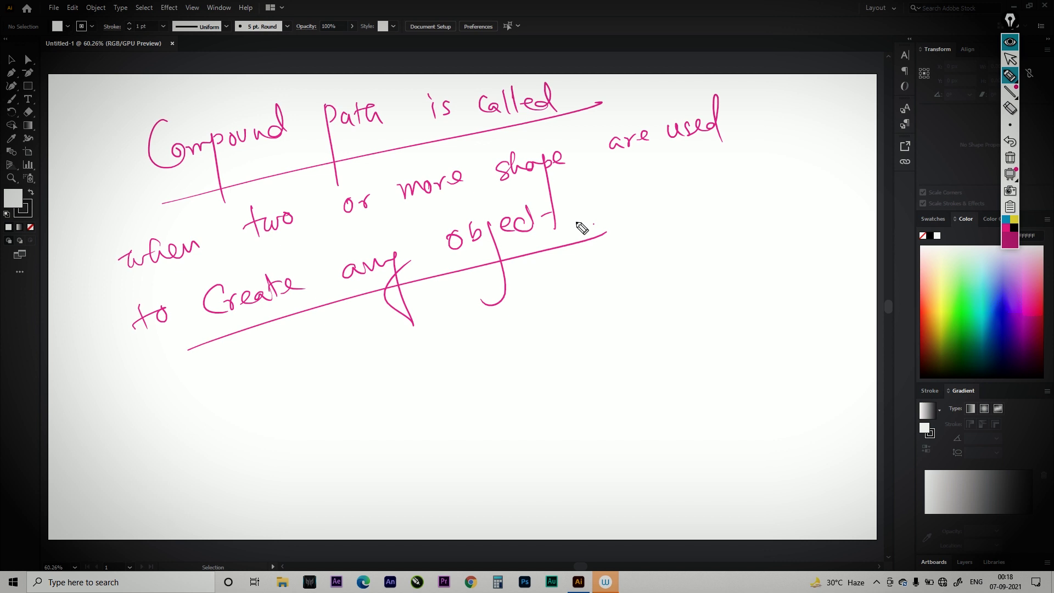
# Step: Change the annotation pen to green and sketch the merged outline of a rectangle and a circle below the text
pyautogui.click(1012, 241)
pyautogui.click(988, 127)
pyautogui.moveTo(196, 394); pyautogui.dragTo(224, 386)
pyautogui.moveTo(303, 360)
pyautogui.mouseDown()
pyautogui.moveTo(200, 403)
pyautogui.moveTo(232, 471)
pyautogui.moveTo(325, 434)
pyautogui.moveTo(335, 440)
pyautogui.moveTo(388, 341)
pyautogui.moveTo(388, 428)
pyautogui.moveTo(339, 435)
pyautogui.mouseUp()
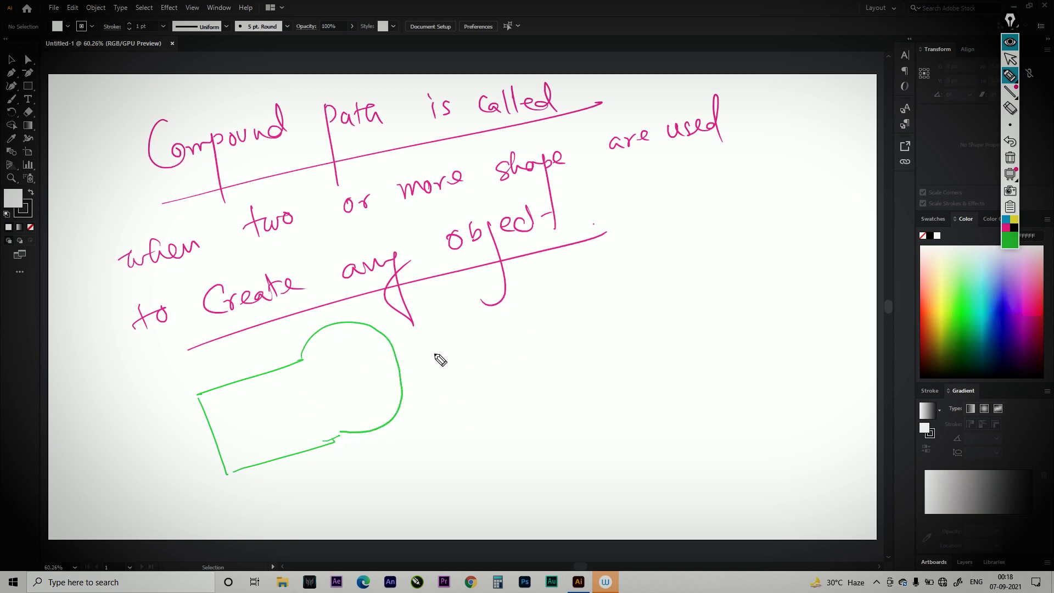
# Step: Sketch an equals sign beside the merged outline, followed by a broken-line rectangle overlapping a dashed circle
pyautogui.moveTo(423, 354)
pyautogui.mouseDown()
pyautogui.moveTo(446, 349)
pyautogui.moveTo(446, 358)
pyautogui.mouseUp()
pyautogui.moveTo(494, 318); pyautogui.dragTo(591, 296)
pyautogui.moveTo(496, 326)
pyautogui.mouseDown()
pyautogui.moveTo(519, 409)
pyautogui.moveTo(638, 377)
pyautogui.mouseUp()
pyautogui.moveTo(593, 295)
pyautogui.mouseDown()
pyautogui.moveTo(619, 290)
pyautogui.moveTo(641, 374)
pyautogui.mouseUp()
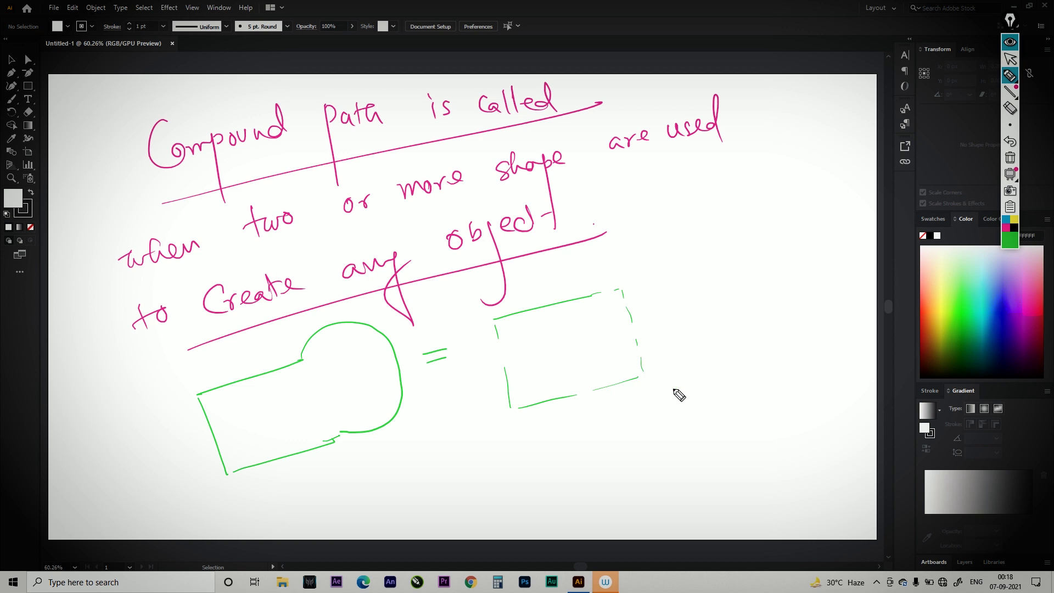
pyautogui.moveTo(654, 258)
pyautogui.mouseDown()
pyautogui.moveTo(609, 302)
pyautogui.moveTo(637, 382)
pyautogui.moveTo(699, 378)
pyautogui.moveTo(717, 330)
pyautogui.moveTo(699, 279)
pyautogui.moveTo(658, 259)
pyautogui.mouseUp()
# Step: Annotate the overlapping shapes with an arrow labelled "weld", a divider, the word "Unite" and a curved arrow toward the text
pyautogui.moveTo(638, 398)
pyautogui.mouseDown()
pyautogui.moveTo(635, 419)
pyautogui.moveTo(440, 445)
pyautogui.moveTo(437, 460)
pyautogui.moveTo(571, 434)
pyautogui.moveTo(615, 442)
pyautogui.mouseUp()
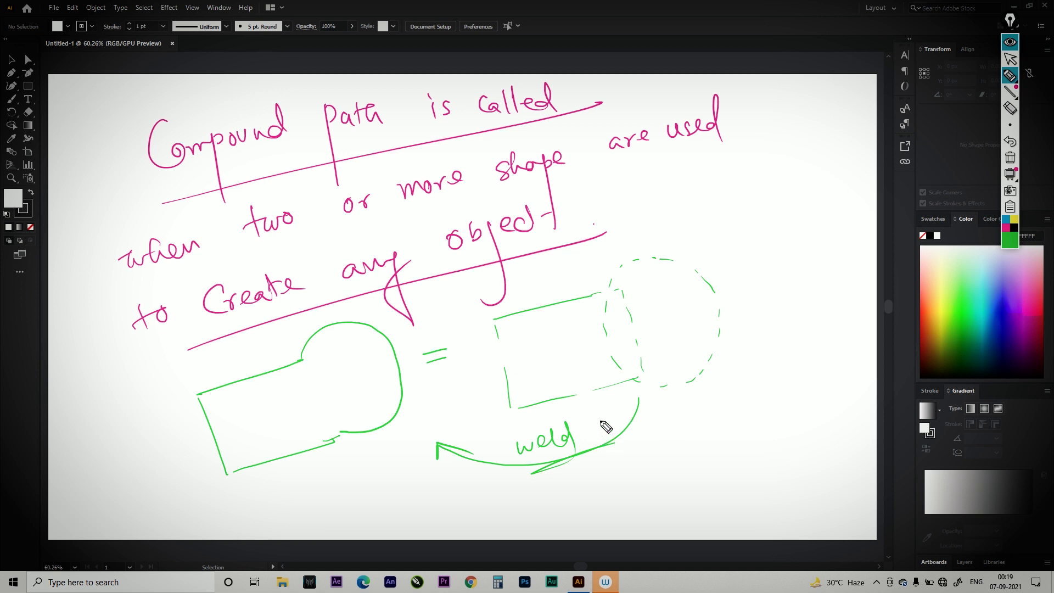
pyautogui.moveTo(599, 407); pyautogui.dragTo(599, 492)
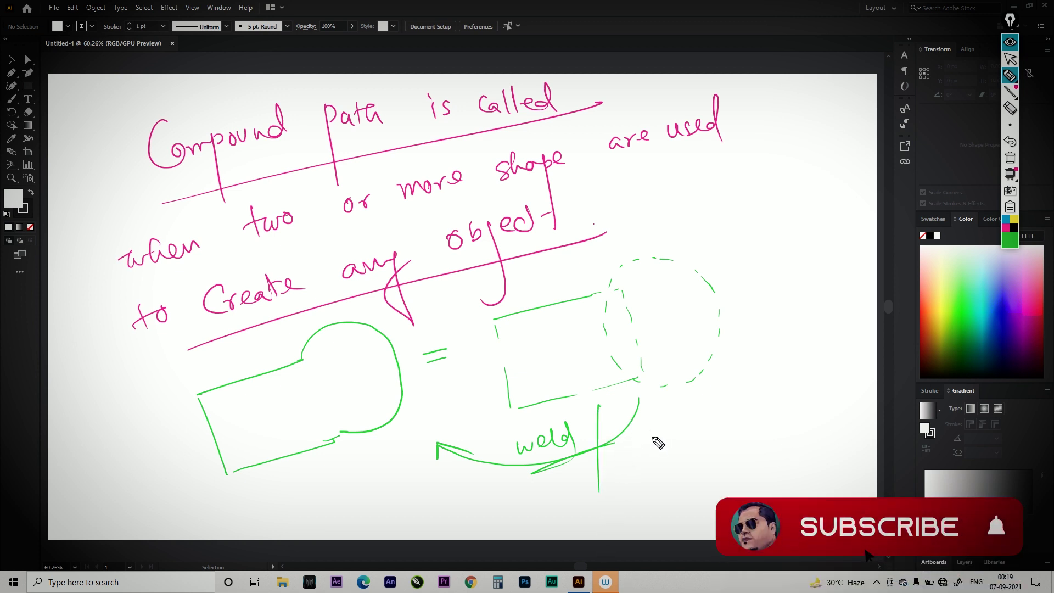
pyautogui.moveTo(657, 422)
pyautogui.mouseDown()
pyautogui.moveTo(688, 440)
pyautogui.moveTo(724, 424)
pyautogui.mouseUp()
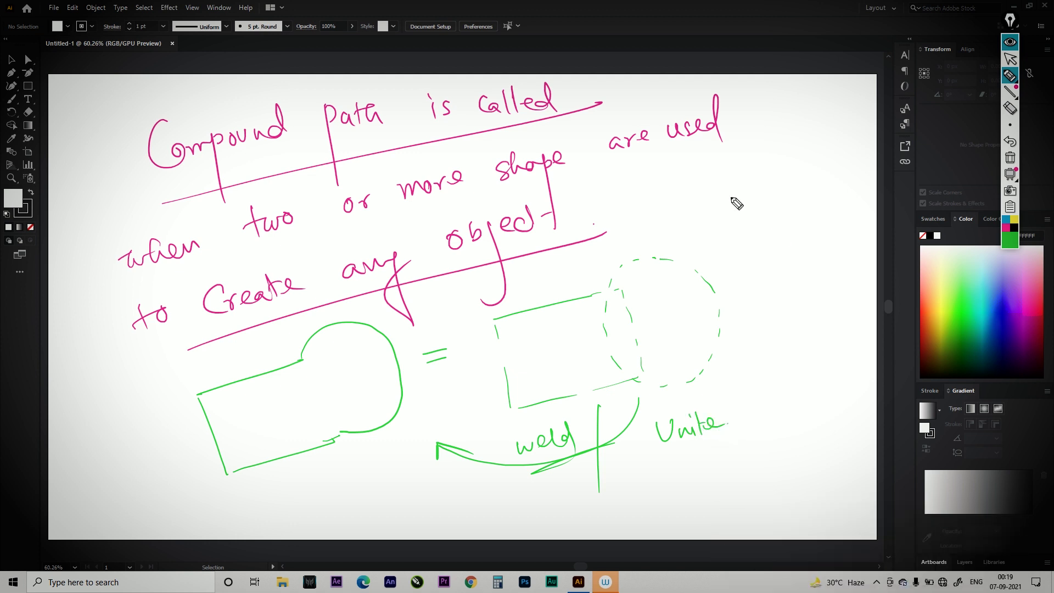
pyautogui.moveTo(707, 260)
pyautogui.mouseDown()
pyautogui.moveTo(666, 161)
pyautogui.moveTo(664, 173)
pyautogui.moveTo(698, 168)
pyautogui.mouseUp()
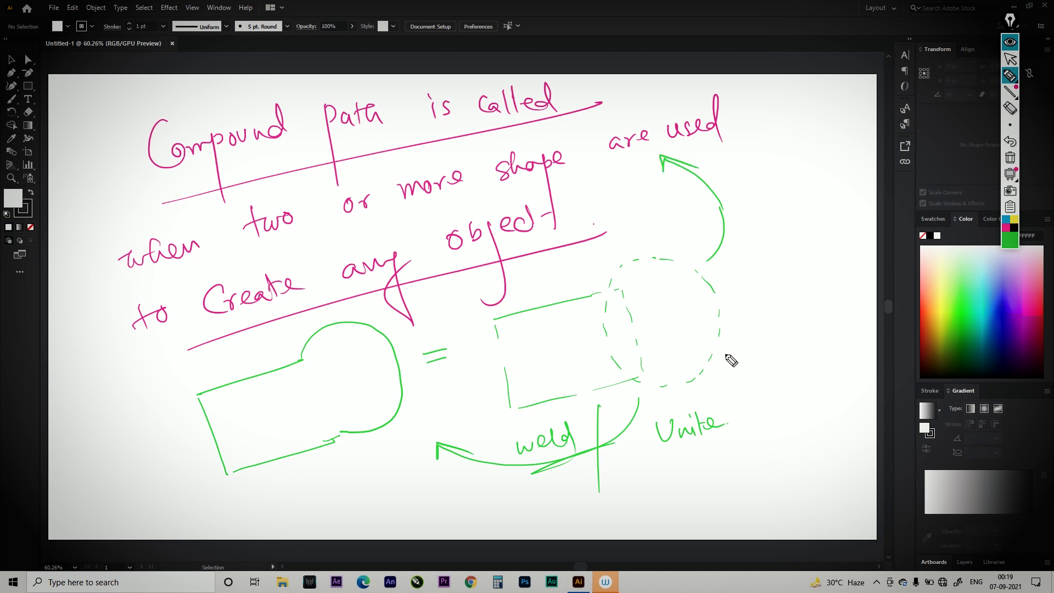
# Step: Clear the annotations, change the pen back to magenta and sketch a narrow lens shape on the upper artboard
pyautogui.click(1010, 157)
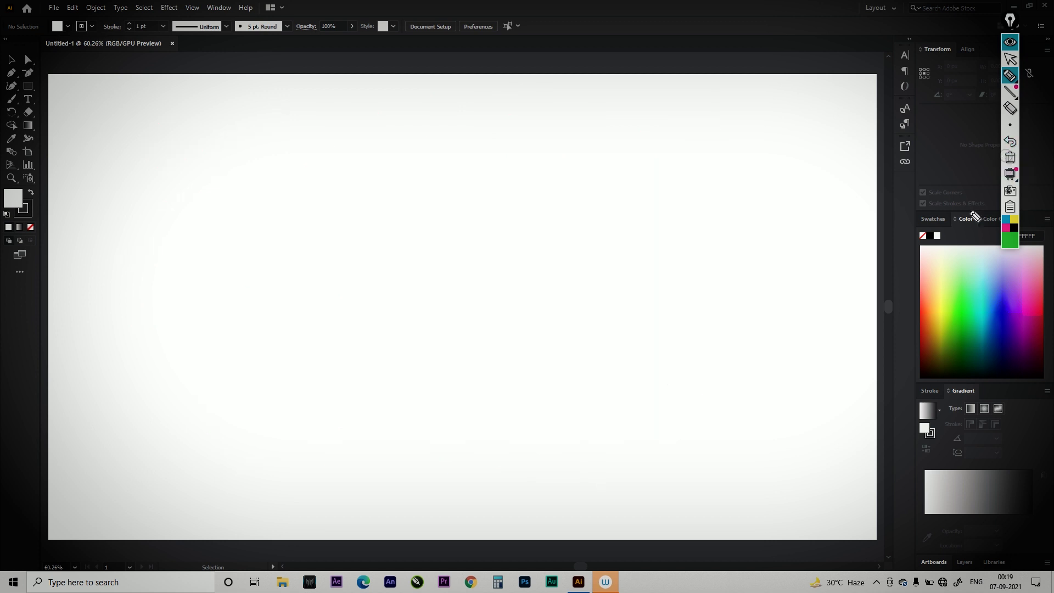
pyautogui.click(1010, 242)
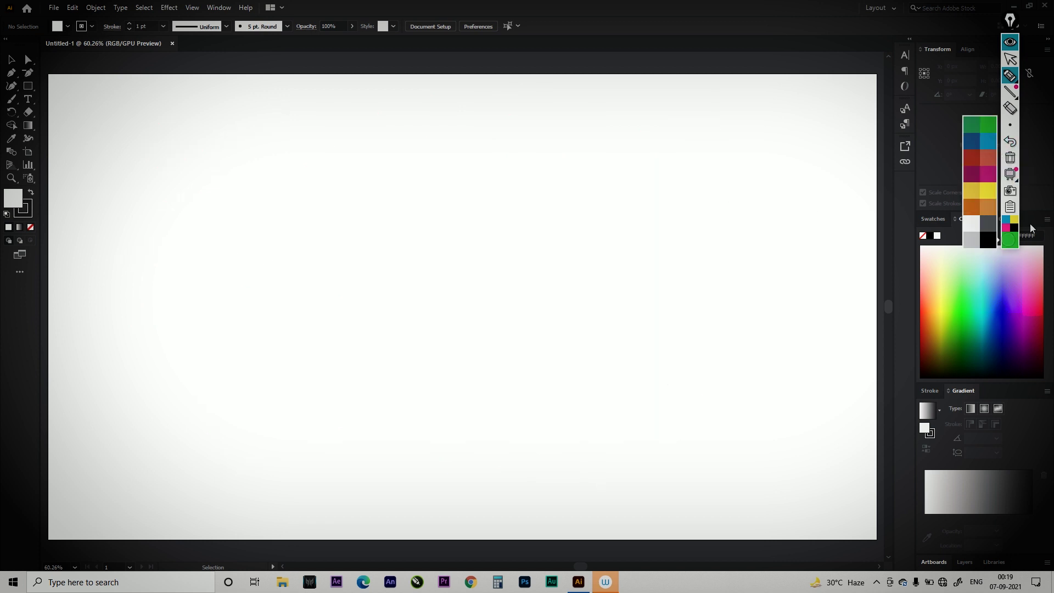
pyautogui.click(991, 174)
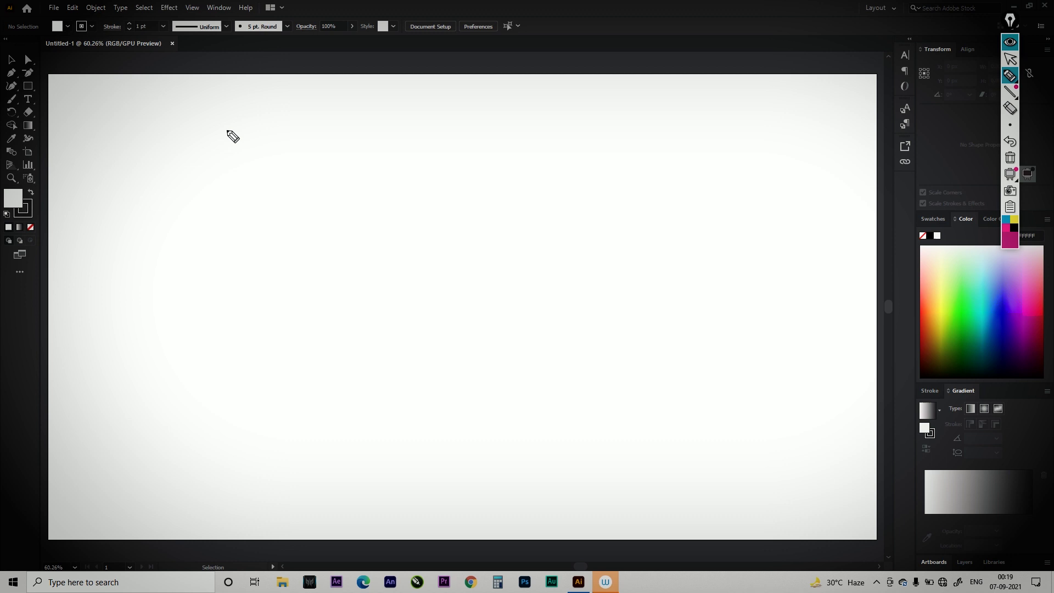
pyautogui.moveTo(198, 109); pyautogui.dragTo(220, 245)
pyautogui.moveTo(199, 108)
pyautogui.mouseDown()
pyautogui.moveTo(213, 122)
pyautogui.moveTo(231, 204)
pyautogui.moveTo(220, 245)
pyautogui.mouseUp()
pyautogui.moveTo(199, 113)
pyautogui.mouseDown()
pyautogui.moveTo(197, 194)
pyautogui.moveTo(220, 245)
pyautogui.mouseUp()
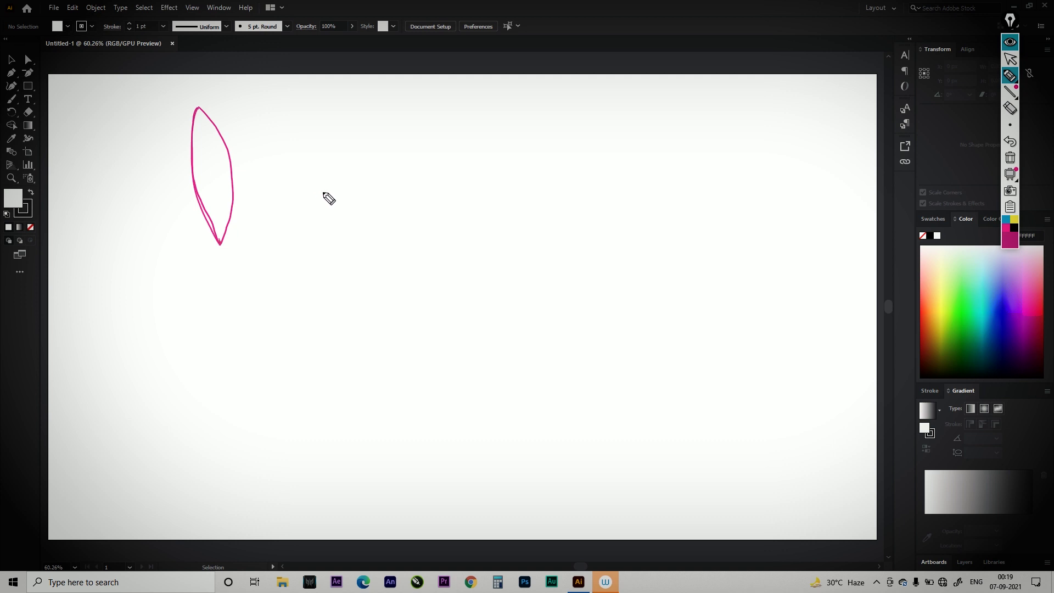
# Step: Sketch an equals sign beside the lens shape, followed by two overlapping dashed circles
pyautogui.moveTo(271, 154); pyautogui.dragTo(289, 155)
pyautogui.moveTo(417, 96)
pyautogui.mouseDown()
pyautogui.moveTo(385, 111)
pyautogui.moveTo(376, 154)
pyautogui.moveTo(400, 197)
pyautogui.moveTo(433, 205)
pyautogui.moveTo(436, 96)
pyautogui.moveTo(452, 100)
pyautogui.moveTo(473, 135)
pyautogui.moveTo(466, 182)
pyautogui.moveTo(418, 202)
pyautogui.mouseUp()
pyautogui.moveTo(471, 88)
pyautogui.mouseDown()
pyautogui.moveTo(440, 131)
pyautogui.moveTo(454, 180)
pyautogui.moveTo(492, 193)
pyautogui.moveTo(509, 87)
pyautogui.moveTo(527, 99)
pyautogui.moveTo(540, 138)
pyautogui.moveTo(529, 180)
pyautogui.moveTo(485, 196)
pyautogui.mouseUp()
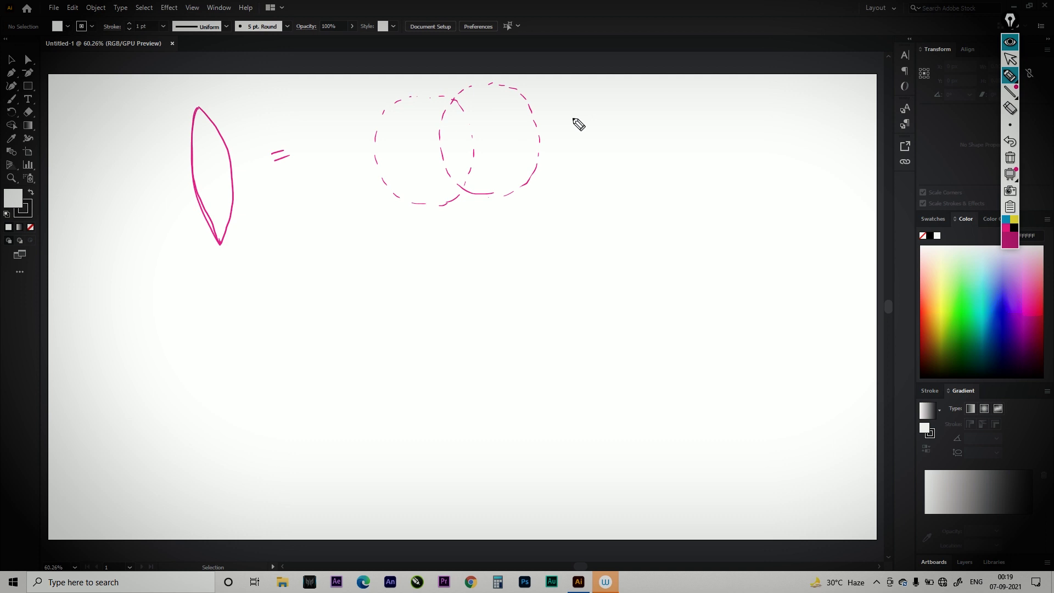
# Step: Trace the overlap of the two dashed circles with a solid line and draw an arrow from it to the lens shape
pyautogui.click(1010, 238)
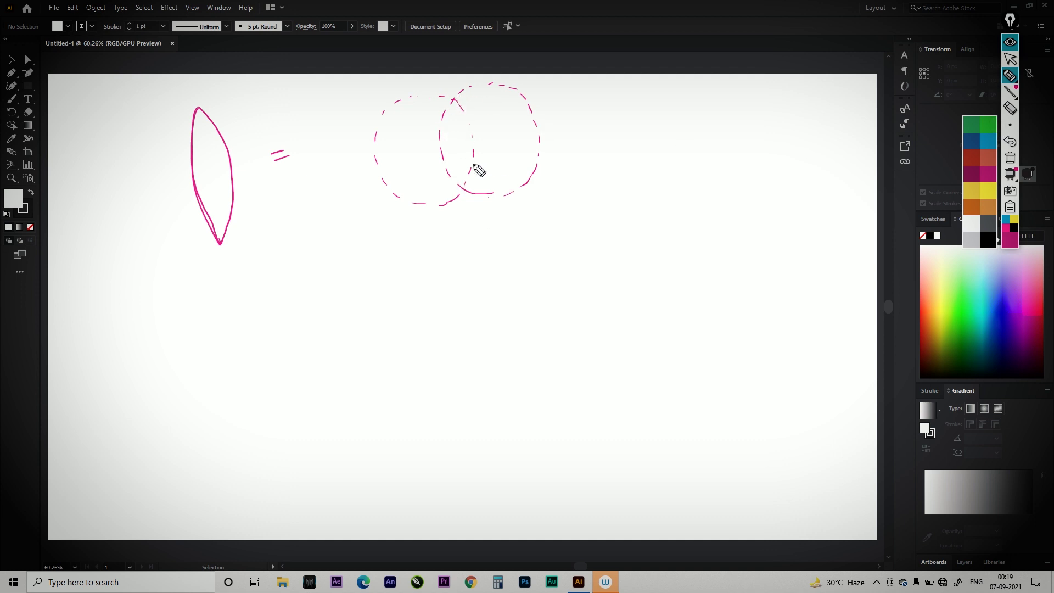
pyautogui.moveTo(454, 100)
pyautogui.mouseDown()
pyautogui.moveTo(439, 143)
pyautogui.moveTo(458, 187)
pyautogui.mouseUp()
pyautogui.moveTo(453, 100)
pyautogui.mouseDown()
pyautogui.moveTo(470, 171)
pyautogui.moveTo(461, 188)
pyautogui.moveTo(451, 177)
pyautogui.moveTo(462, 191)
pyautogui.moveTo(471, 131)
pyautogui.moveTo(465, 251)
pyautogui.moveTo(379, 295)
pyautogui.moveTo(295, 266)
pyautogui.moveTo(267, 241)
pyautogui.moveTo(306, 247)
pyautogui.mouseUp()
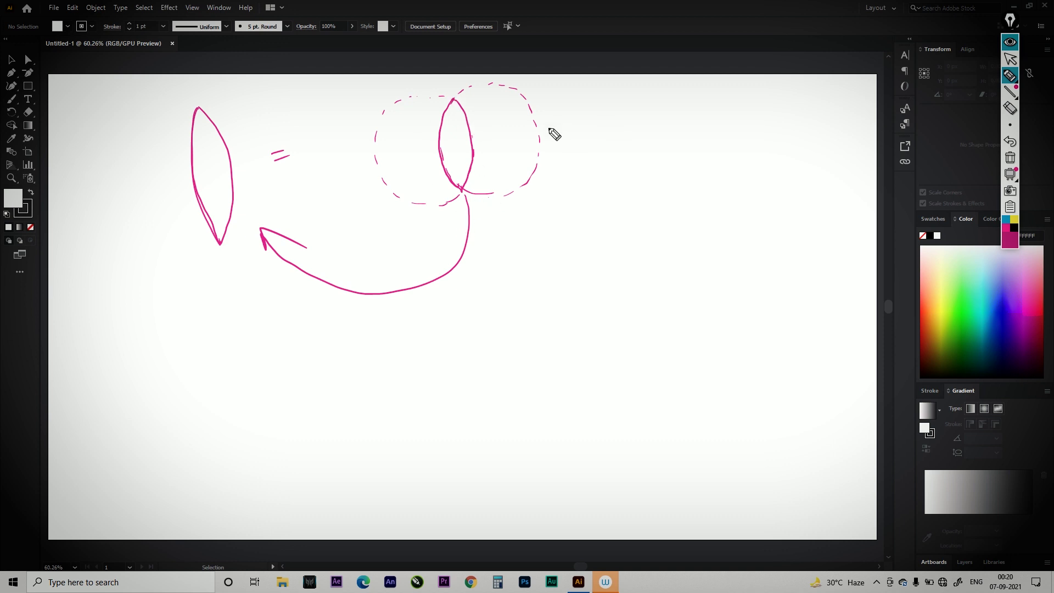
# Step: Draw an arrow from the dashed circles to the underlined handwritten label "Compound shape", and hide the annotations
pyautogui.moveTo(543, 144)
pyautogui.mouseDown()
pyautogui.moveTo(593, 130)
pyautogui.moveTo(648, 138)
pyautogui.moveTo(681, 135)
pyautogui.moveTo(680, 127)
pyautogui.moveTo(778, 132)
pyautogui.moveTo(785, 122)
pyautogui.moveTo(804, 130)
pyautogui.moveTo(820, 167)
pyautogui.moveTo(830, 133)
pyautogui.mouseUp()
pyautogui.moveTo(647, 163); pyautogui.dragTo(858, 142)
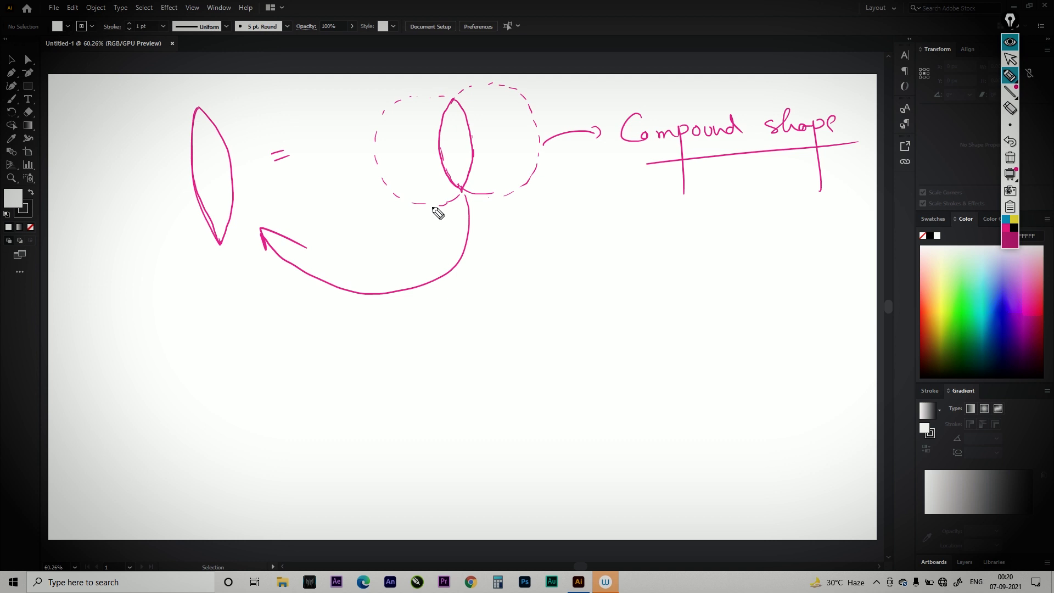
pyautogui.click(1007, 47)
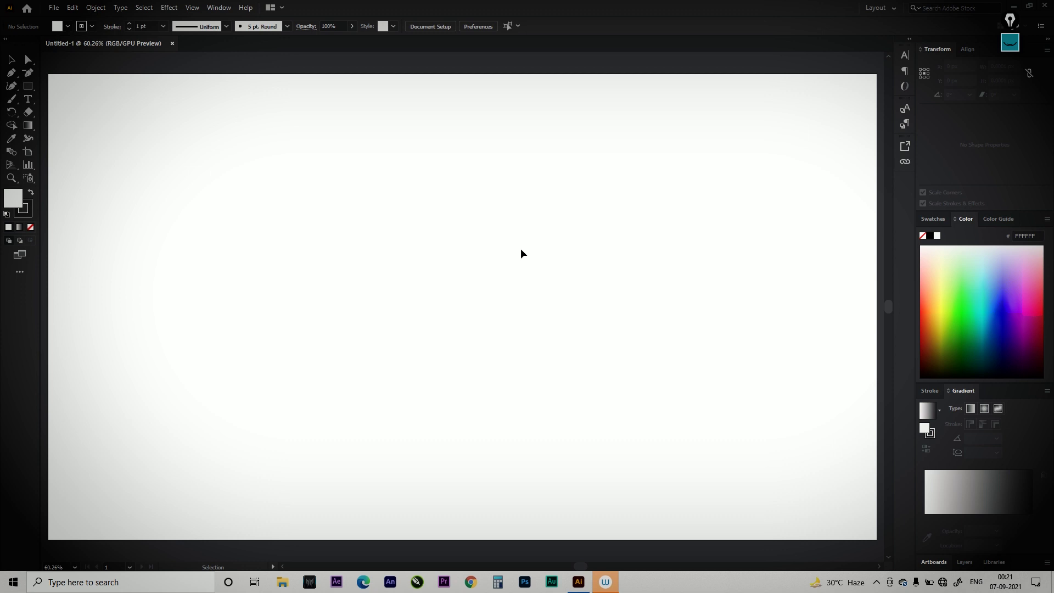
# Step: Show the Pathfinder panel and place it over the artboard's upper-right area
pyautogui.click(218, 7)
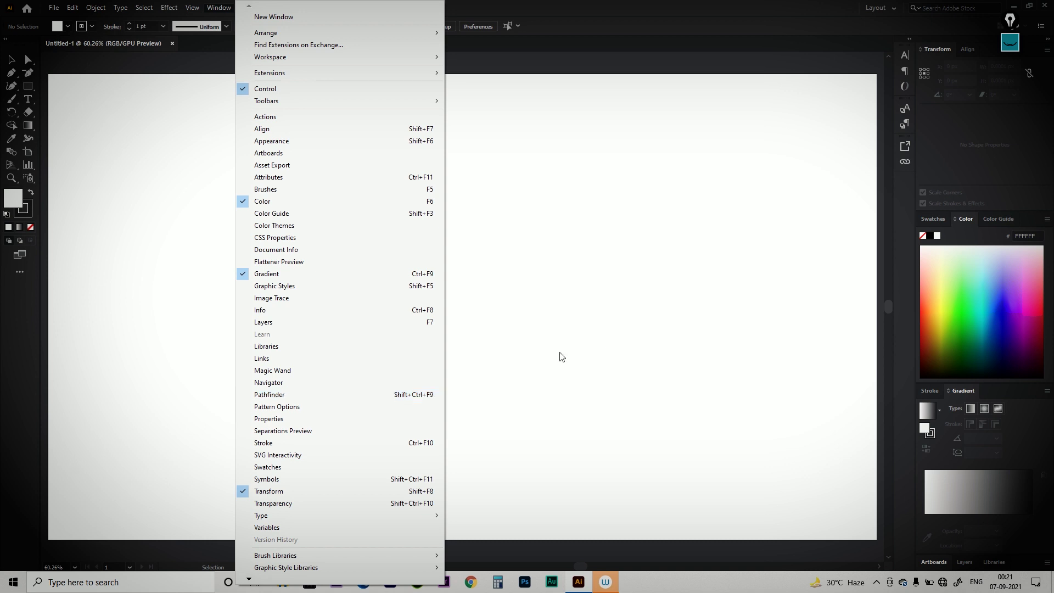
pyautogui.click(424, 398)
pyautogui.moveTo(774, 373); pyautogui.dragTo(781, 120)
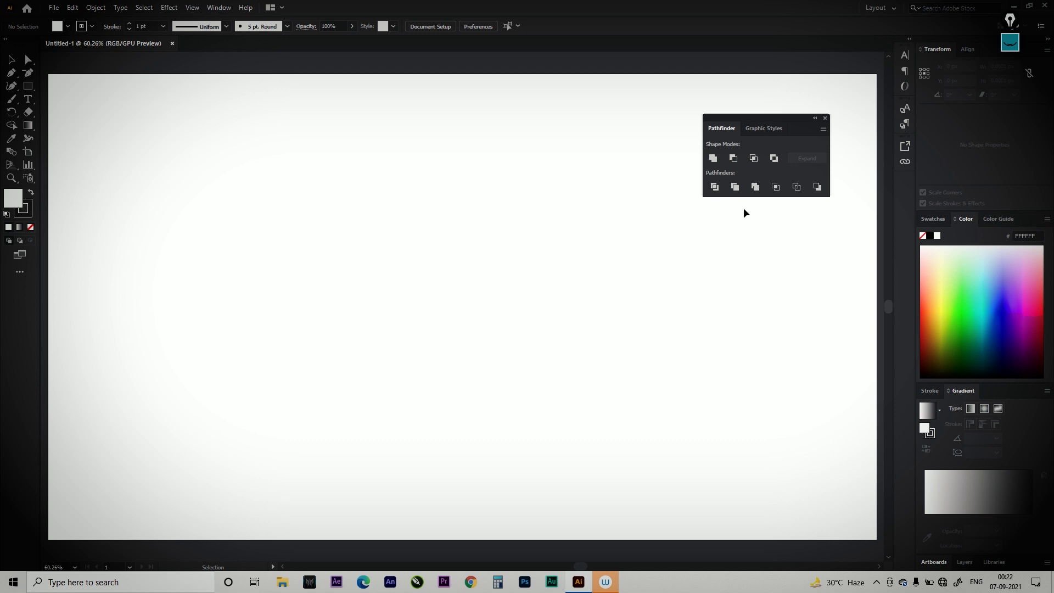
# Step: Draw a rectangle about 374 × 269 px in the artboard's upper-left area
pyautogui.moveTo(28, 86); pyautogui.dragTo(91, 87)
pyautogui.moveTo(106, 132)
pyautogui.mouseDown()
pyautogui.moveTo(292, 252)
pyautogui.moveTo(349, 306)
pyautogui.mouseUp()
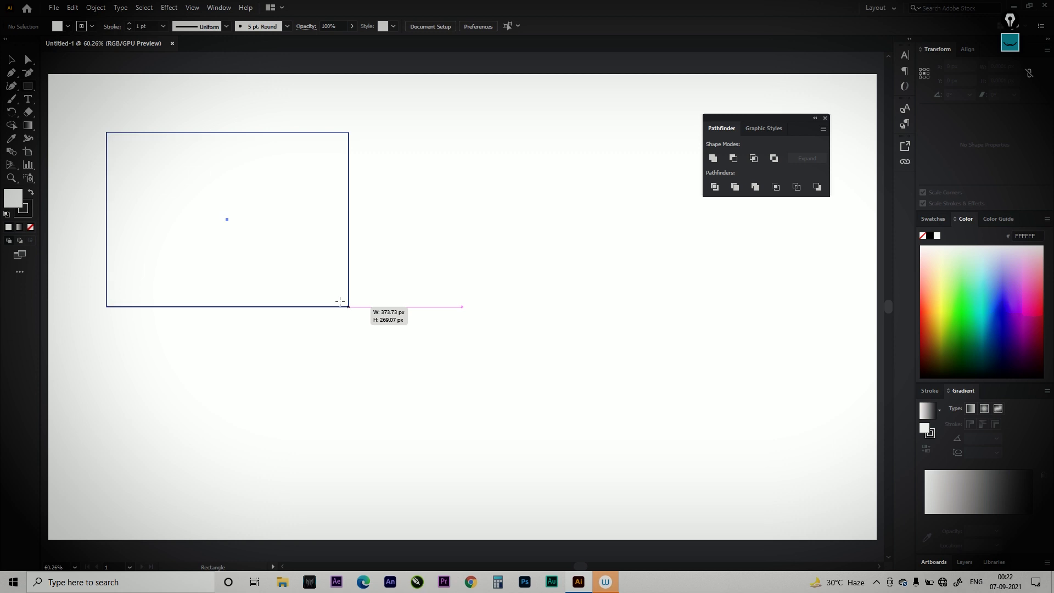
# Step: Remove the rectangle's stroke, fill it with red FC0606, and move it slightly toward the artboard's upper-left corner
pyautogui.click(34, 216)
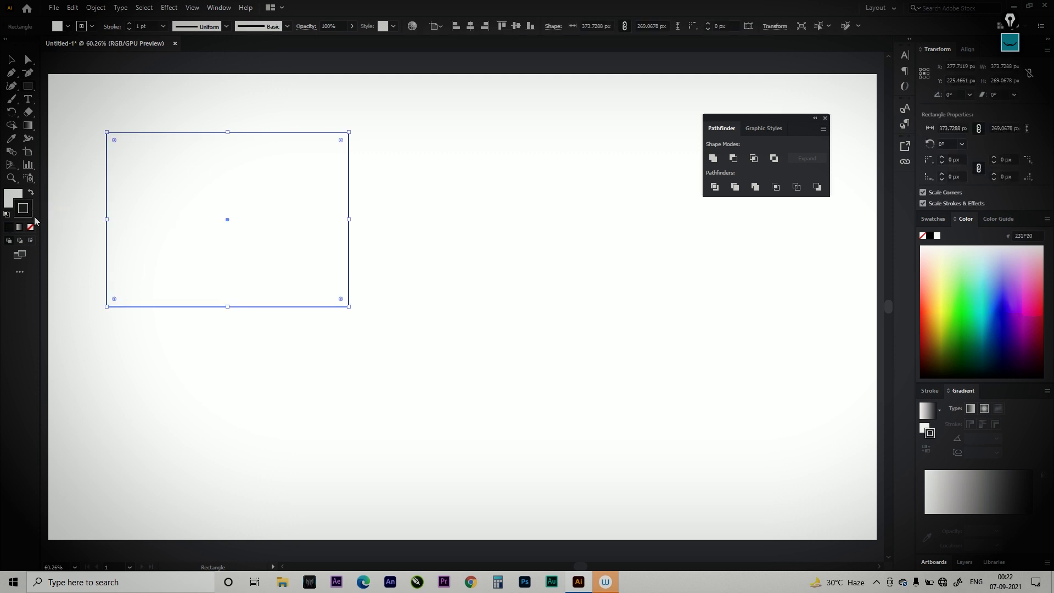
pyautogui.click(31, 228)
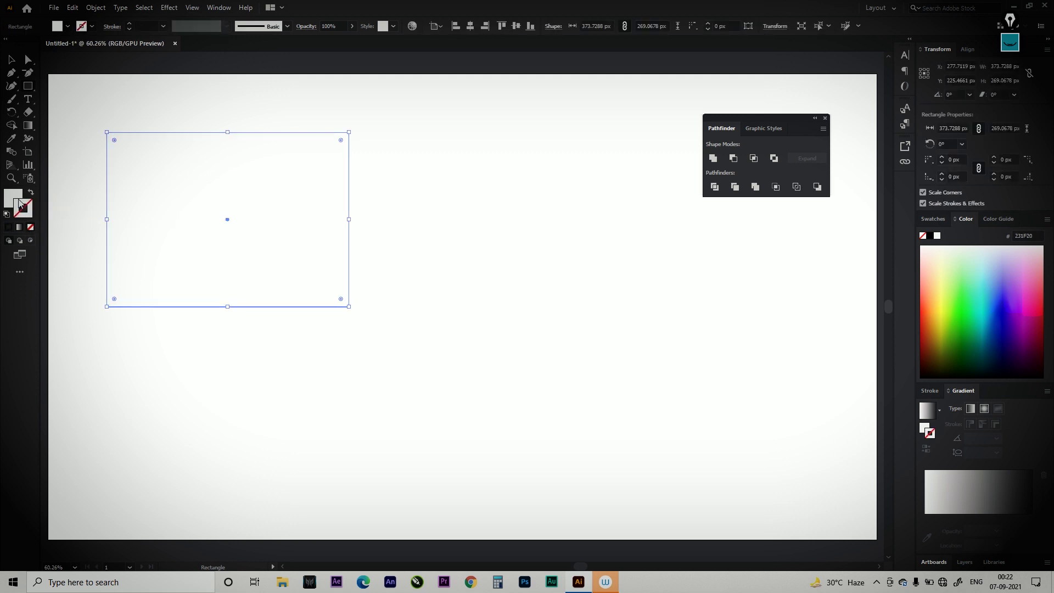
pyautogui.doubleClick(12, 199)
pyautogui.click(761, 143)
pyautogui.click(885, 146)
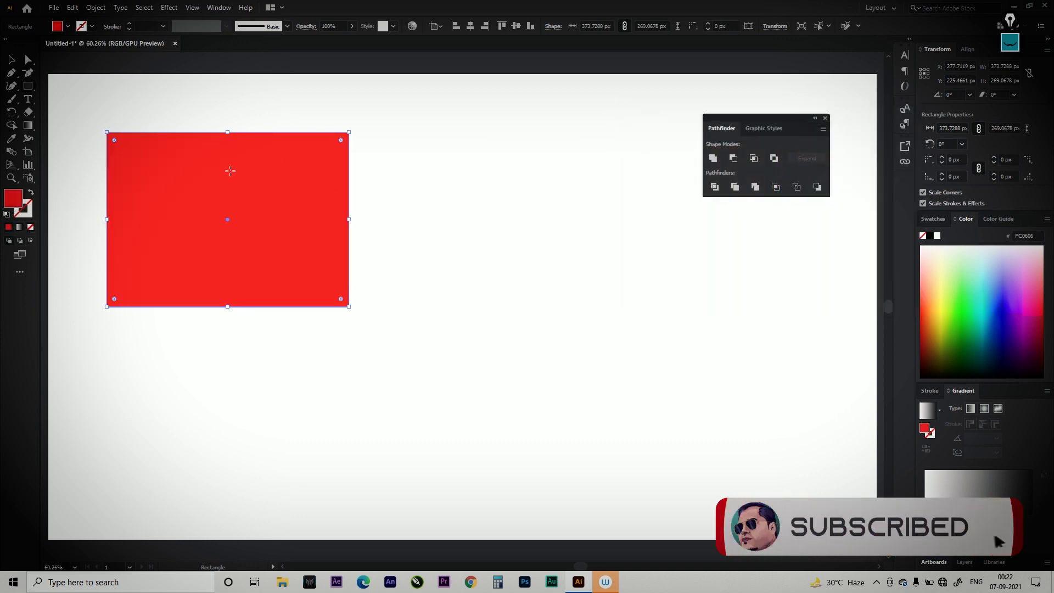
pyautogui.moveTo(230, 183); pyautogui.dragTo(212, 176)
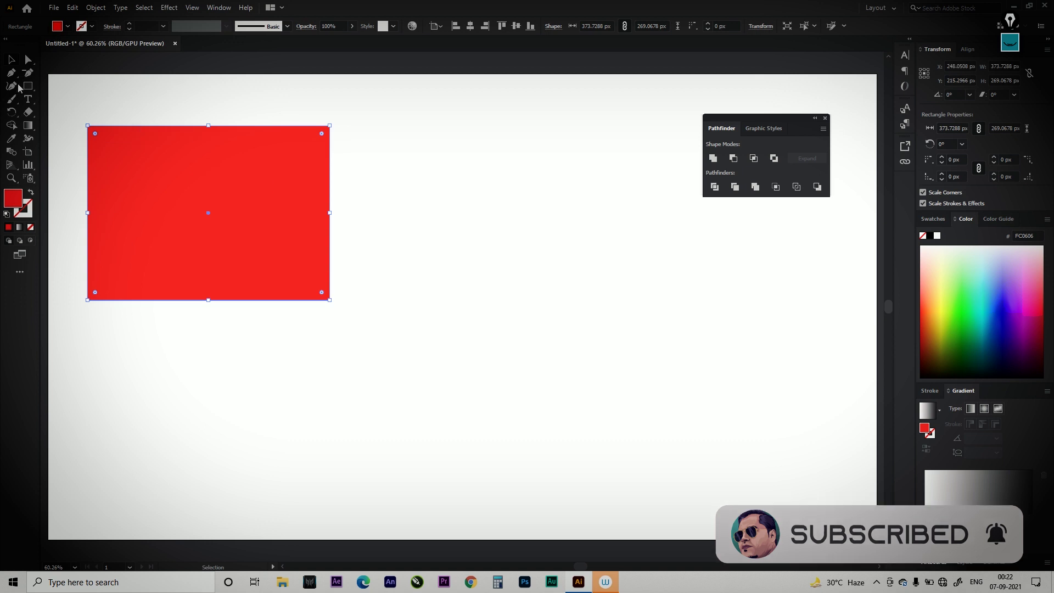
# Step: Draw a circle 350 px in diameter with the Ellipse tool and move it up beside the red rectangle
pyautogui.moveTo(24, 90); pyautogui.dragTo(87, 110)
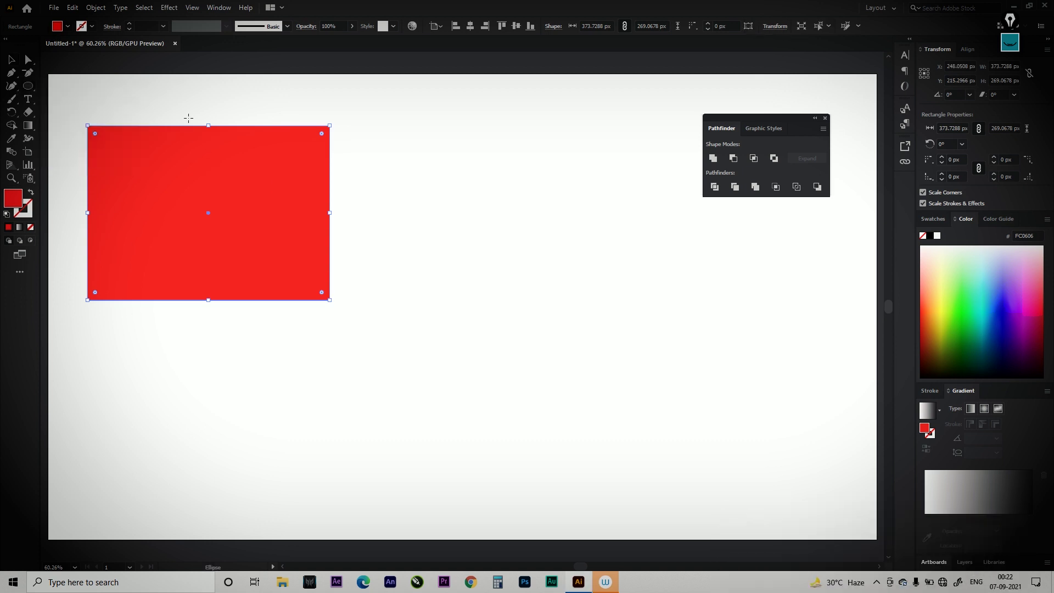
pyautogui.moveTo(468, 206); pyautogui.dragTo(696, 432)
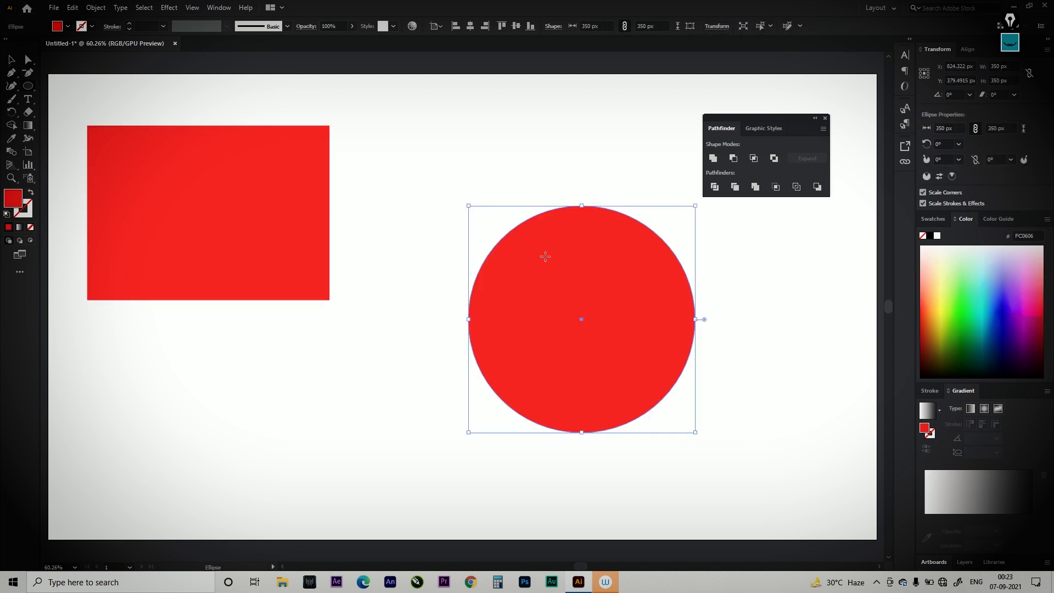
pyautogui.click(11, 59)
pyautogui.moveTo(541, 312); pyautogui.dragTo(488, 217)
# Step: Change the circle's fill from red to a bright mint green and deselect it
pyautogui.doubleClick(13, 198)
pyautogui.click(726, 234)
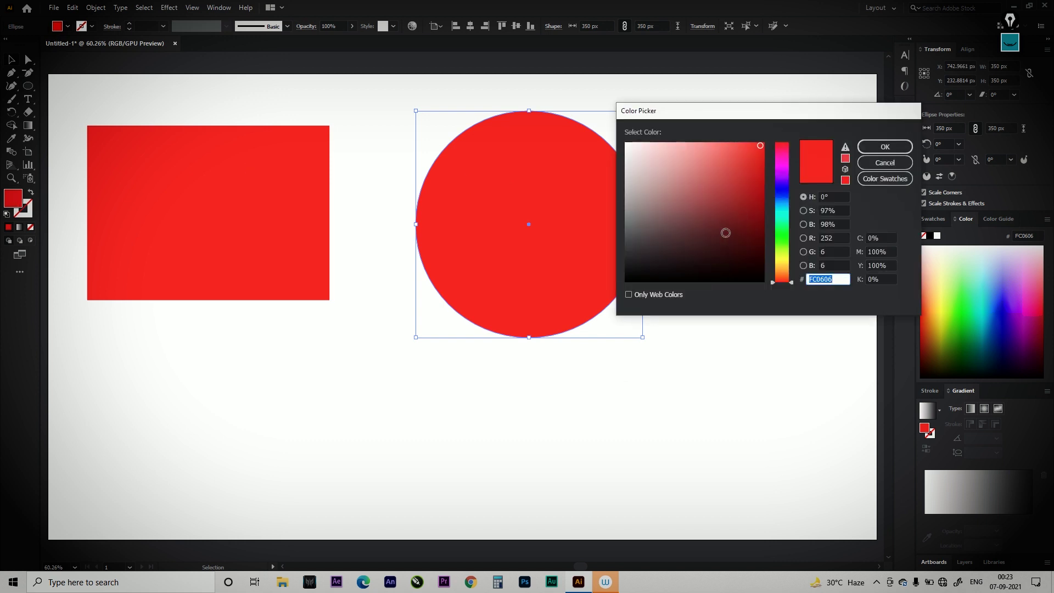
pyautogui.click(784, 163)
pyautogui.click(785, 222)
pyautogui.click(760, 148)
pyautogui.click(881, 147)
pyautogui.click(593, 366)
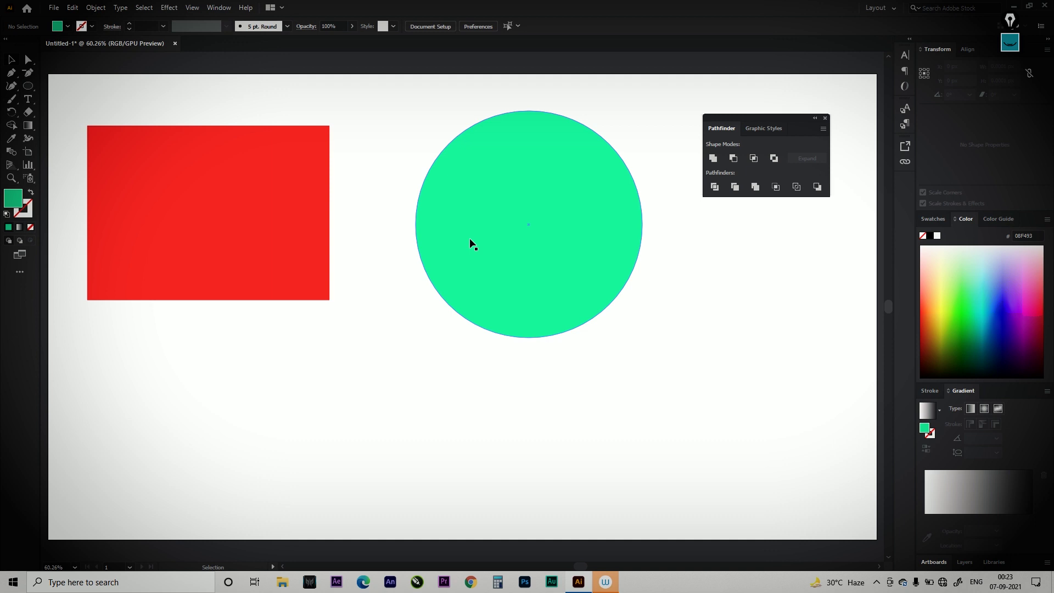
# Step: Move the green circle over the rectangle's right end, and shift both shapes together slightly to the right
pyautogui.click(511, 186)
pyautogui.moveTo(528, 208); pyautogui.dragTo(360, 194)
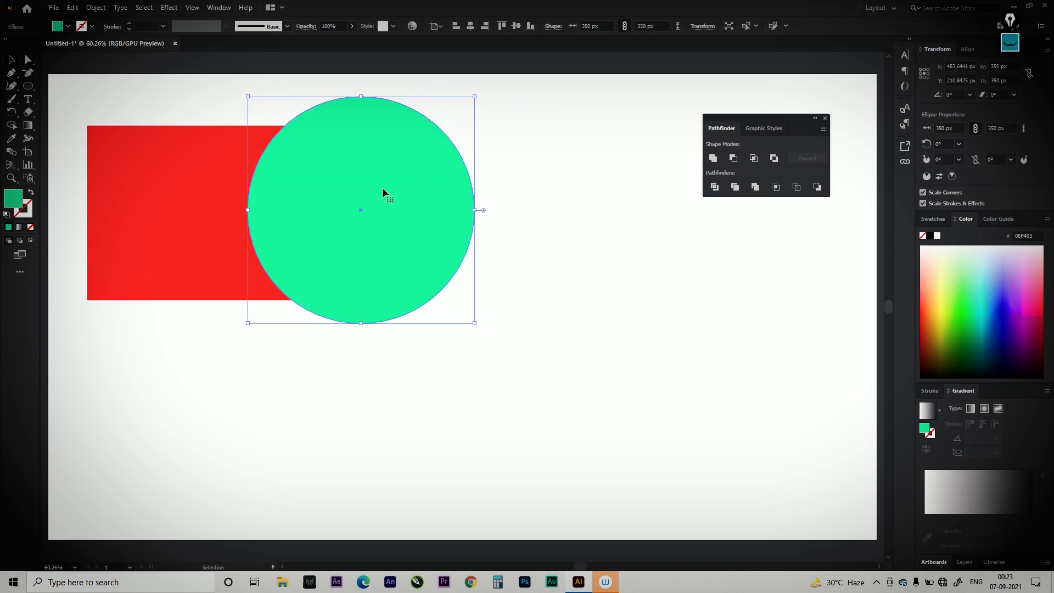
pyautogui.moveTo(541, 278); pyautogui.dragTo(301, 155)
pyautogui.moveTo(381, 225); pyautogui.dragTo(414, 231)
pyautogui.click(561, 224)
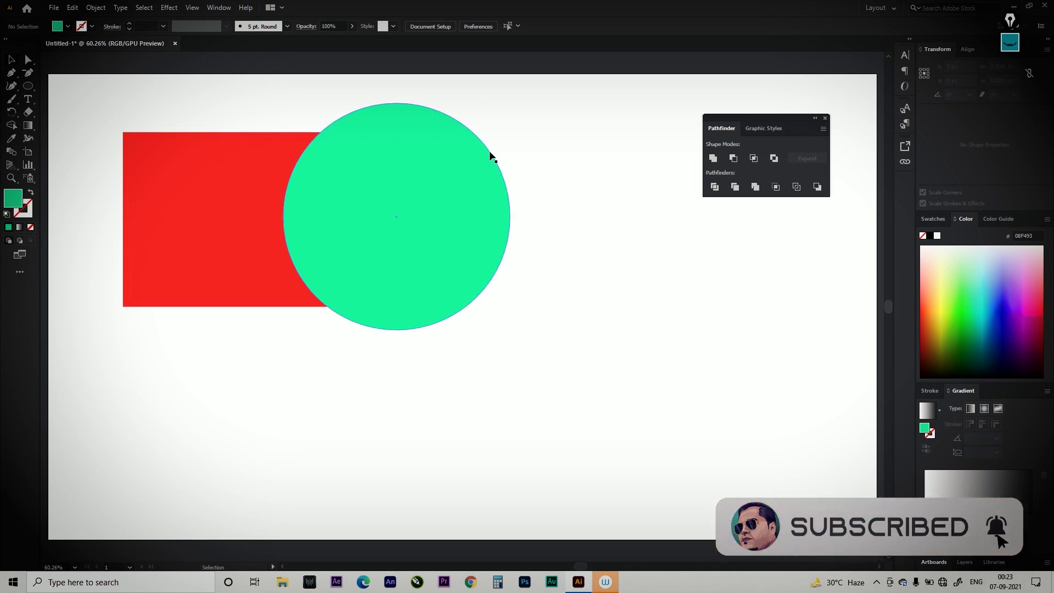
# Step: Alternate the Selection and Direct Selection tools on the green circle, sending it behind the rectangle and bringing it back in front
pyautogui.click(466, 165)
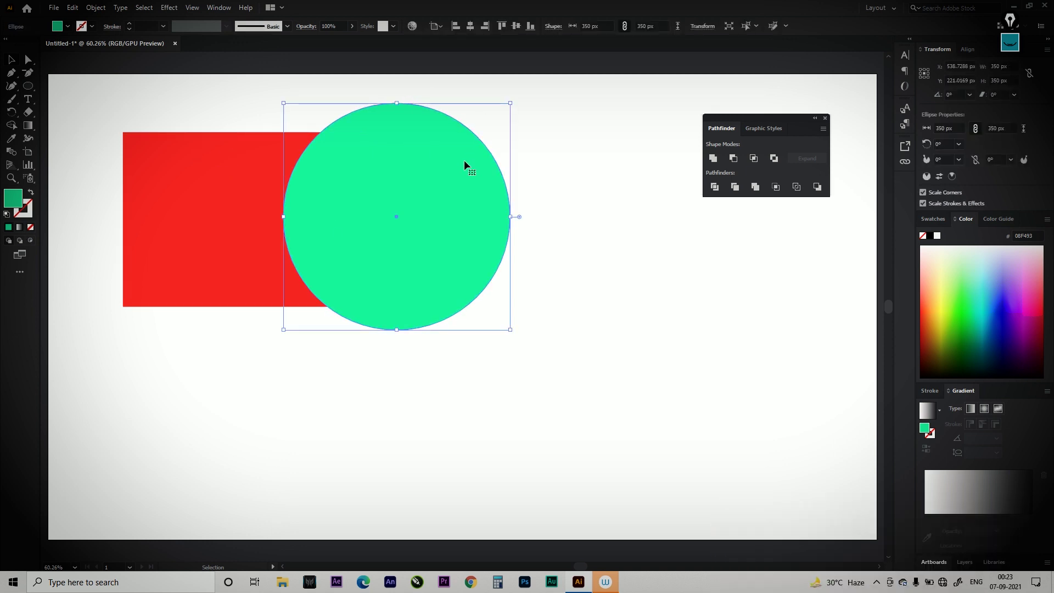
pyautogui.press('a')
pyautogui.press('v')
pyautogui.press('a')
pyautogui.press('v')
pyautogui.press('a')
pyautogui.press('v')
pyautogui.press('a')
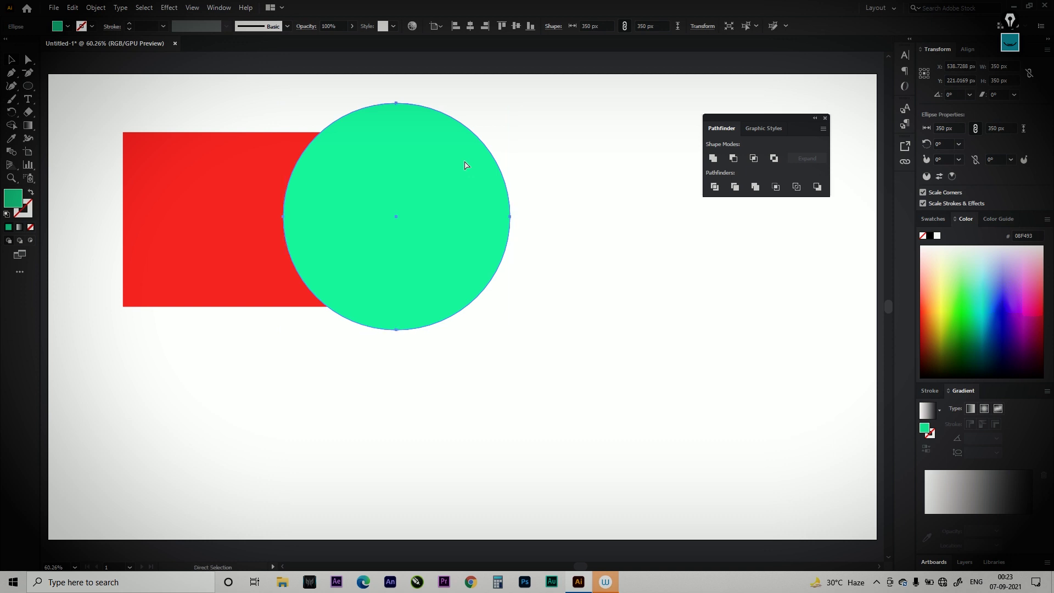
pyautogui.press('v')
pyautogui.press('a')
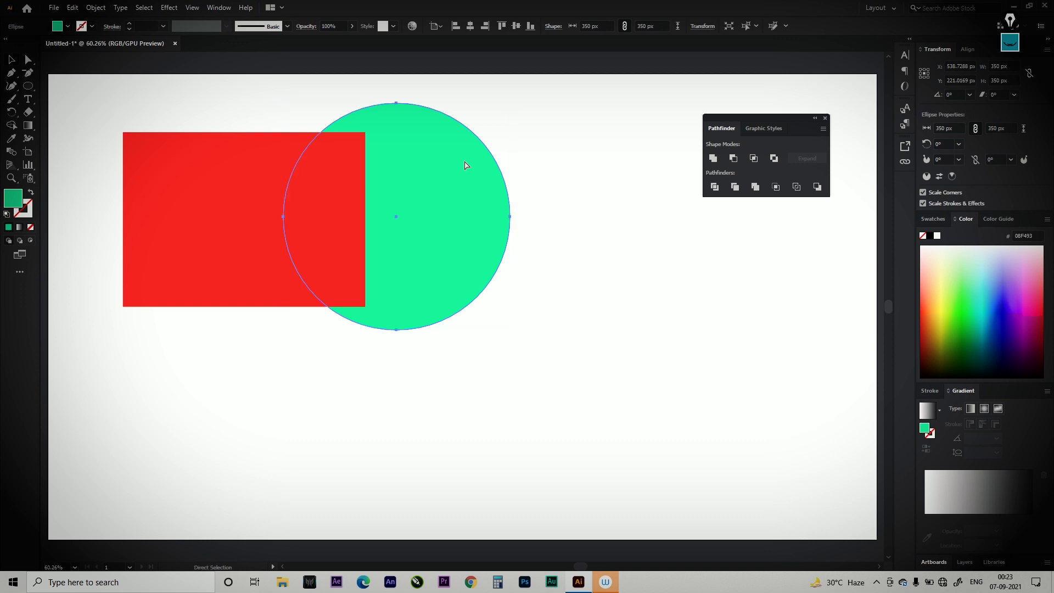
pyautogui.press('v')
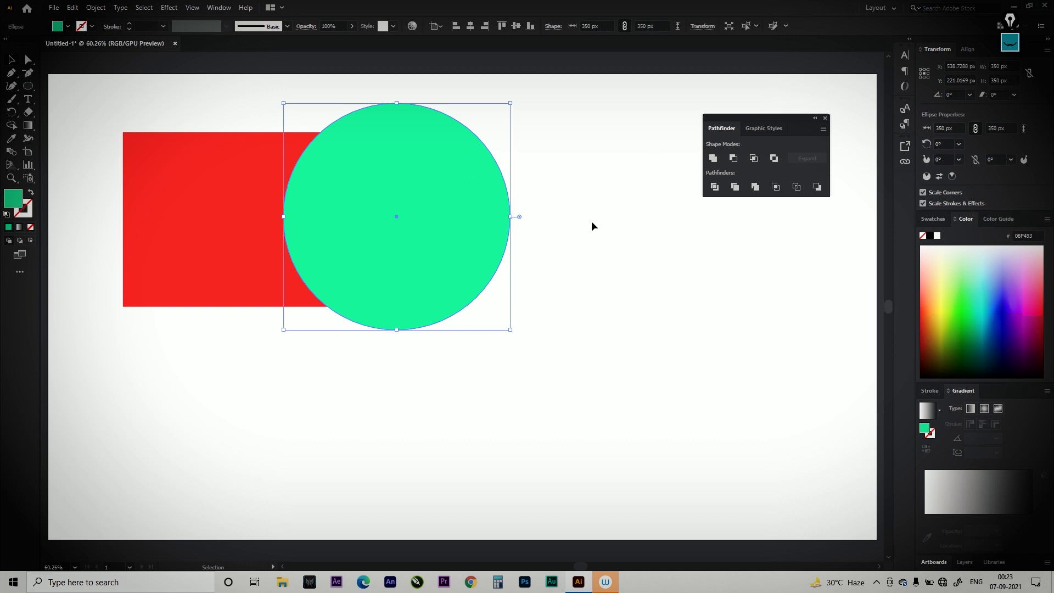
# Step: Select the red rectangle and green circle together and combine them with the Pathfinder's Unite mode
pyautogui.click(616, 193)
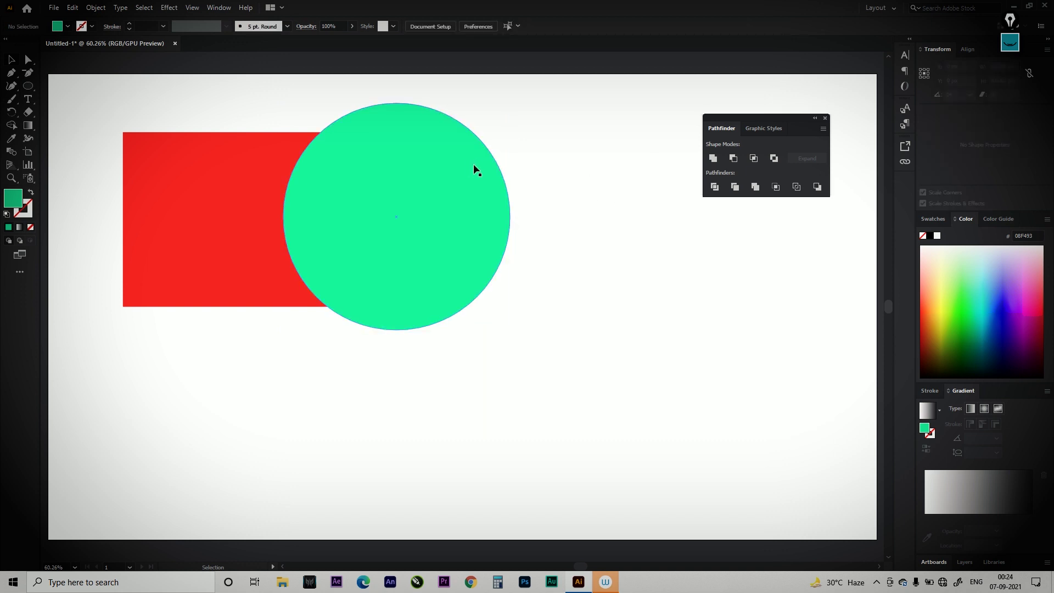
pyautogui.click(474, 164)
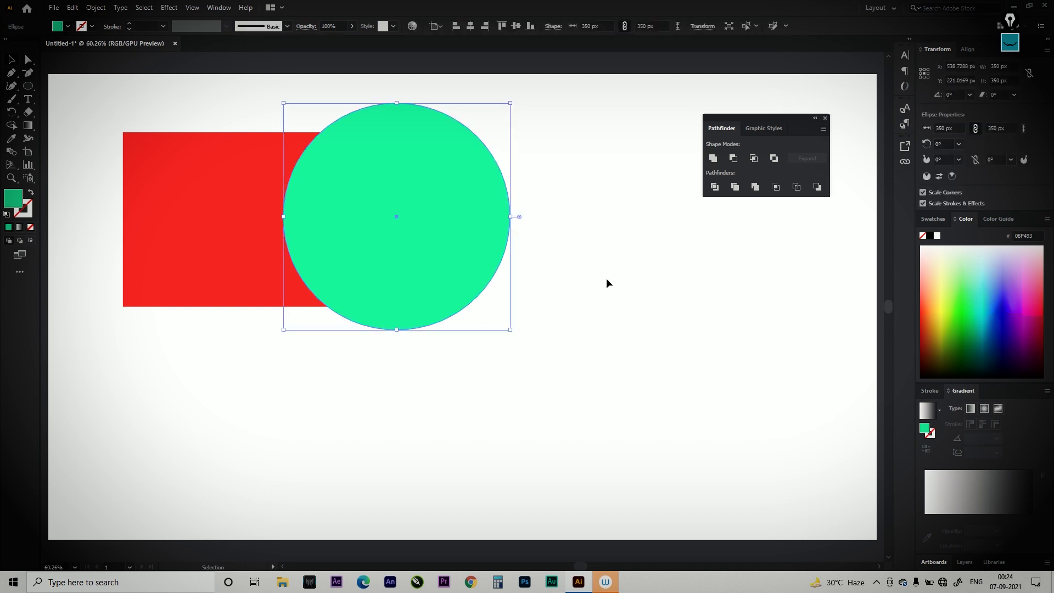
pyautogui.keyDown('shift'); pyautogui.click(245, 167); pyautogui.keyUp('shift')
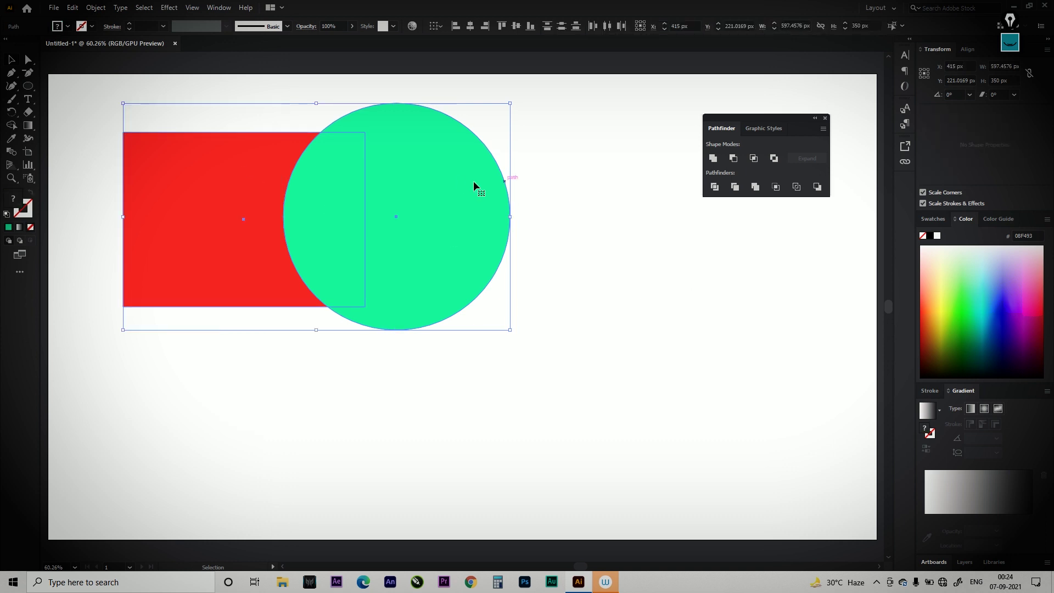
pyautogui.click(550, 257)
pyautogui.moveTo(568, 352); pyautogui.dragTo(74, 94)
pyautogui.moveTo(598, 346); pyautogui.dragTo(106, 99)
pyautogui.click(714, 160)
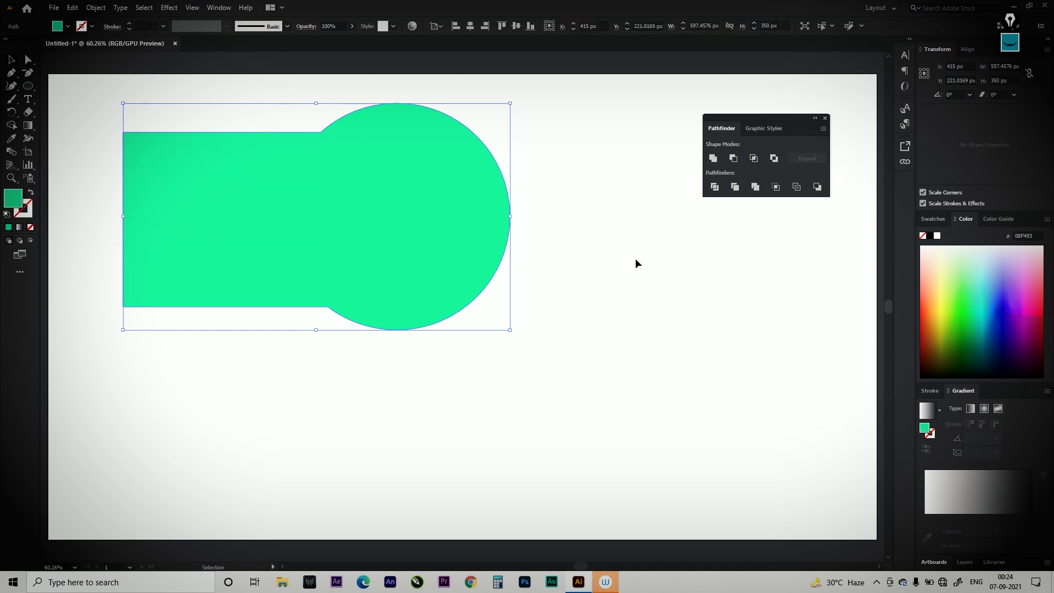
# Step: Move the united green shape to the right, and undo both the move and the union
pyautogui.moveTo(404, 273); pyautogui.dragTo(493, 275)
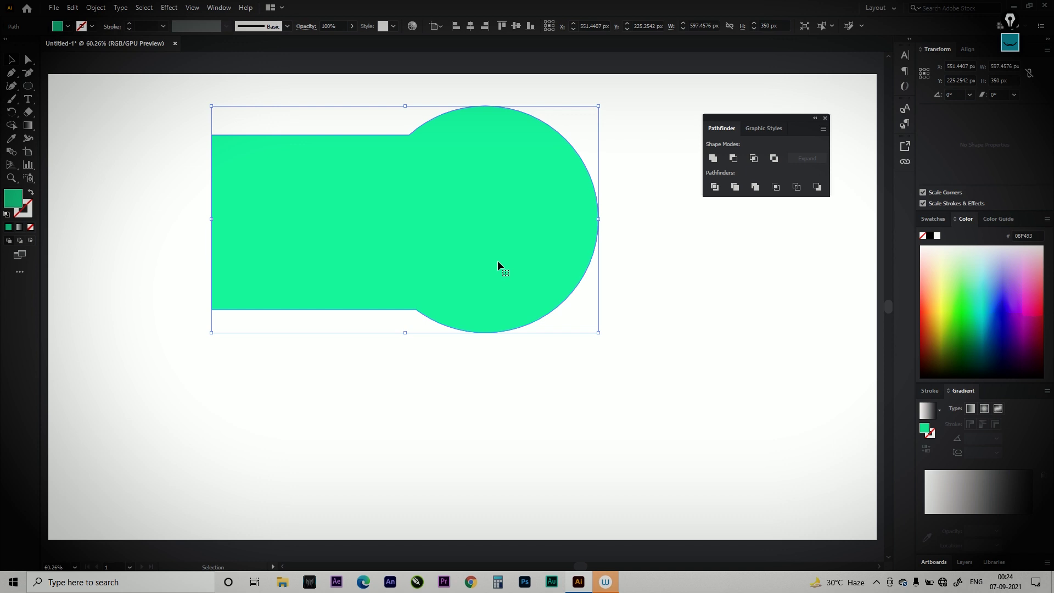
pyautogui.hotkey('ctrl', 'z')
pyautogui.hotkey('ctrl', 'z')
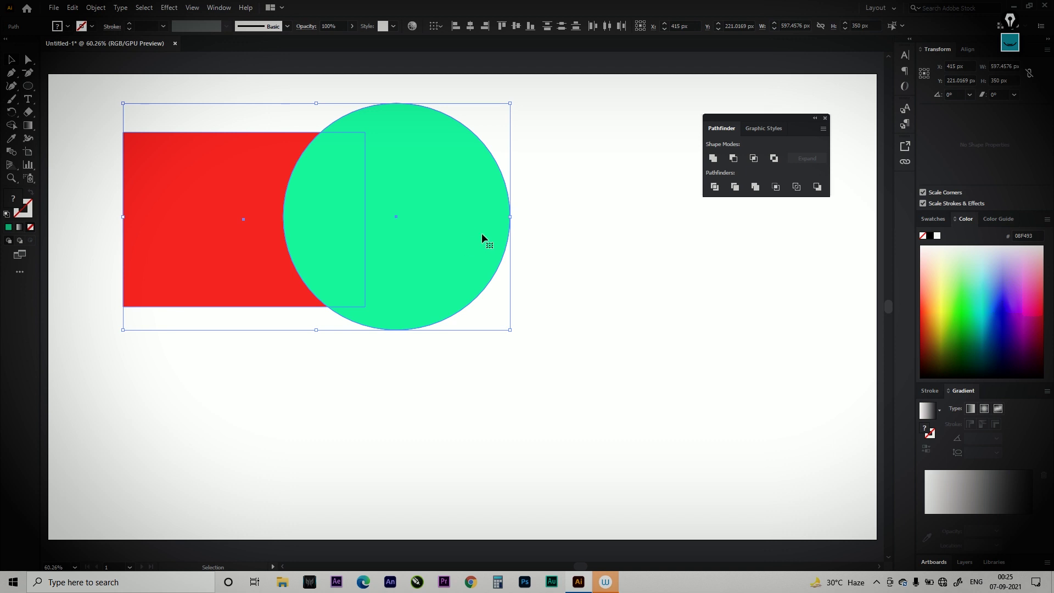
# Step: Bring the red rectangle to the front, above the green circle
pyautogui.click(594, 248)
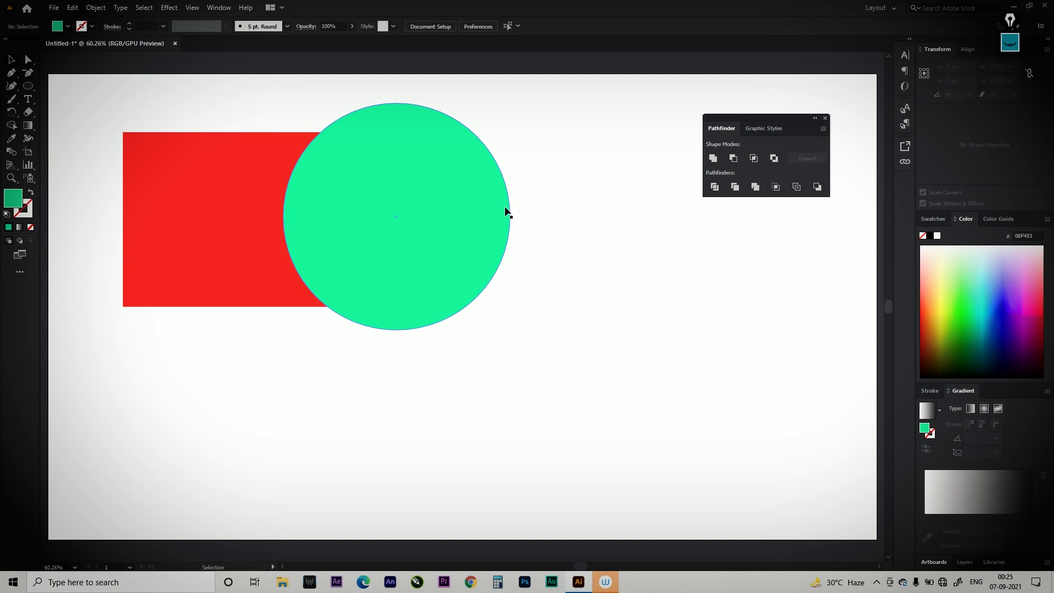
pyautogui.click(208, 218)
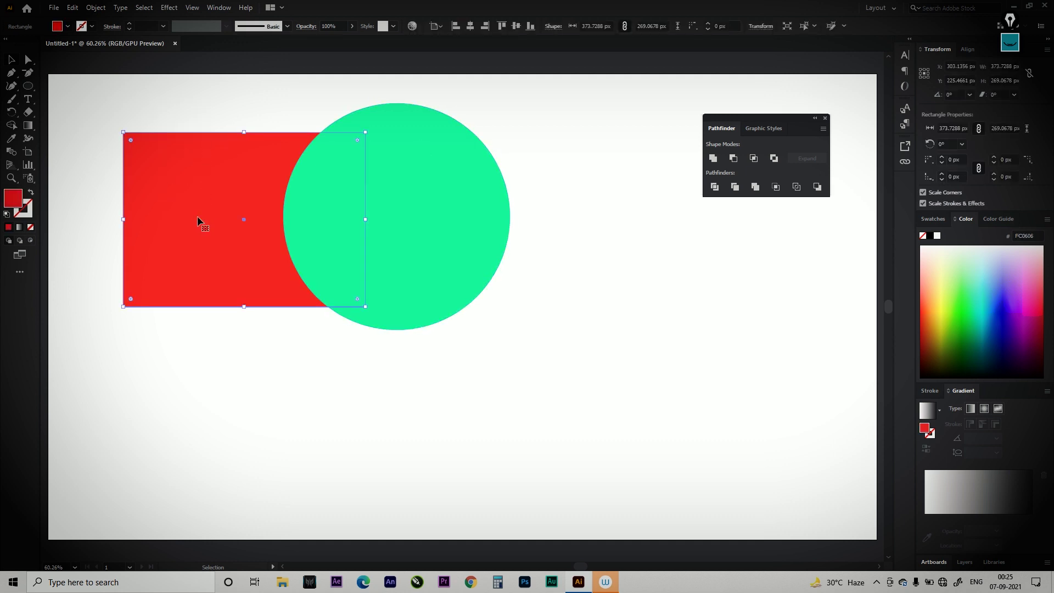
pyautogui.hotkey('ctrl', 'shift', ']')
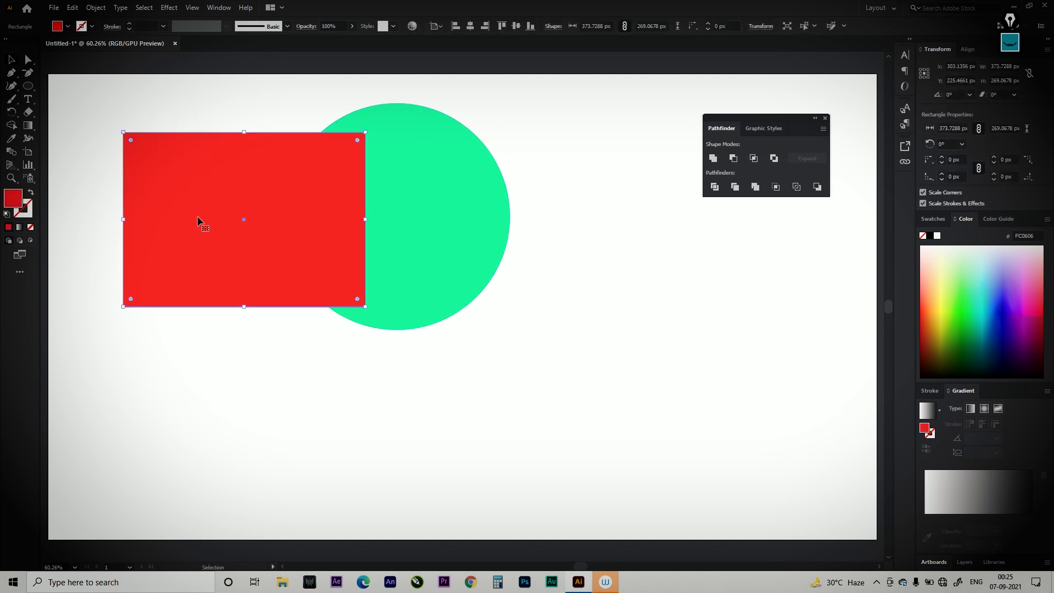
# Step: Unite the circle with the red rectangle in front of it, and undo the union
pyautogui.moveTo(620, 295); pyautogui.dragTo(294, 156)
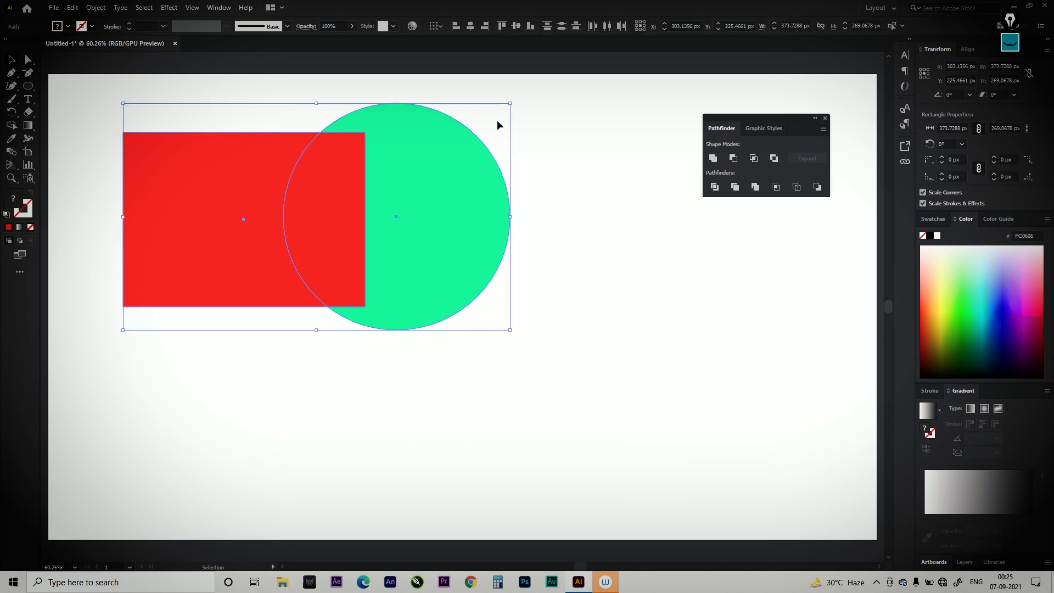
pyautogui.click(714, 160)
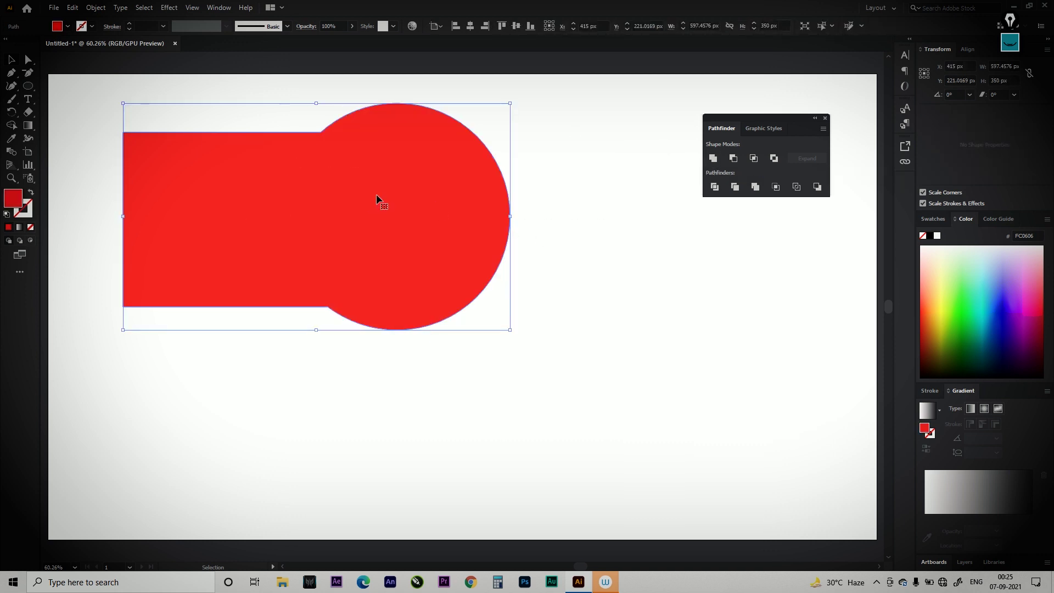
pyautogui.hotkey('ctrl', 'z')
# Step: Move the rectangle and circle toward the artboard's centre, and duplicate the circle over the rectangle's left end
pyautogui.moveTo(659, 286); pyautogui.dragTo(591, 248)
pyautogui.click(719, 303)
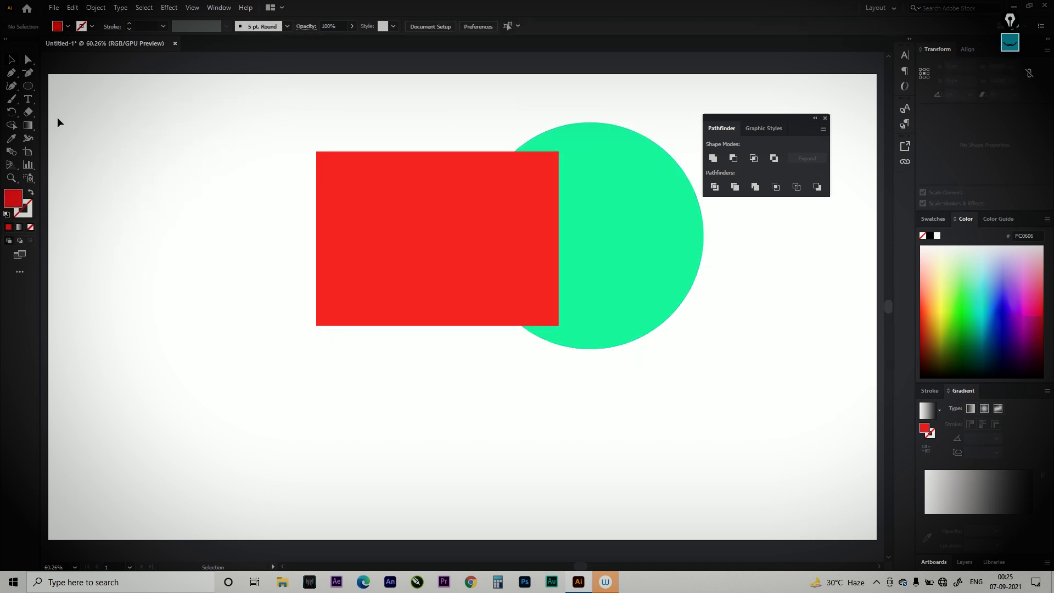
pyautogui.click(639, 224)
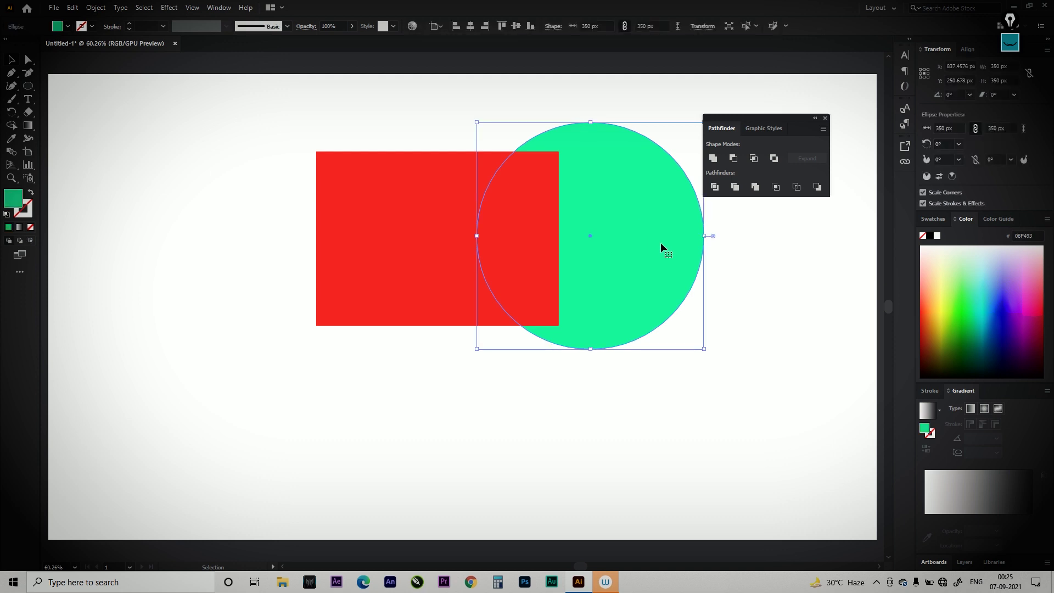
pyautogui.moveTo(662, 258); pyautogui.dragTo(369, 247)
pyautogui.click(706, 303)
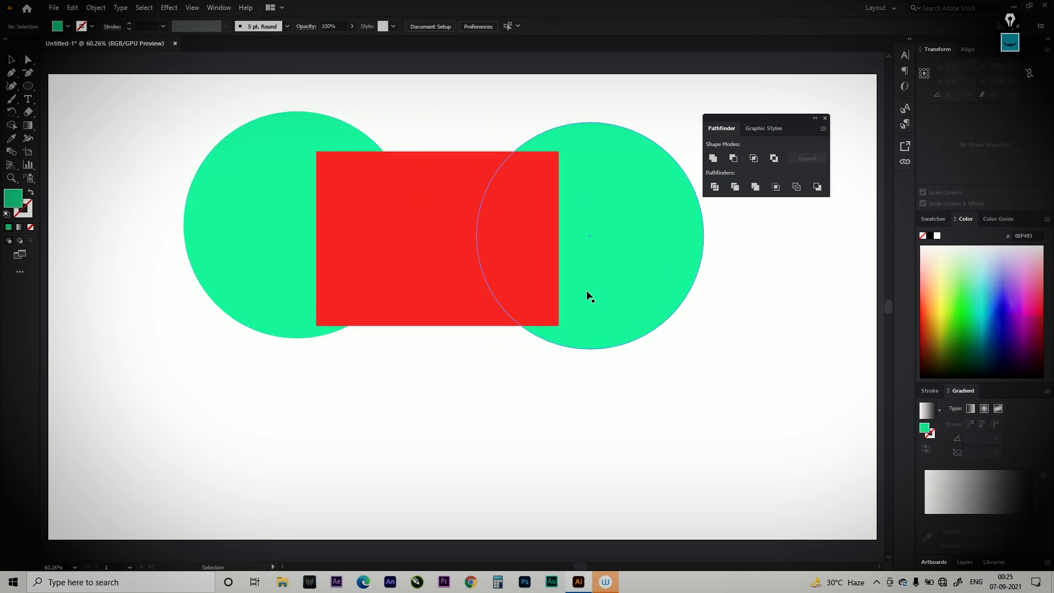
# Step: Place two more copies of the green circle overlapping the rectangle's bottom and top edges
pyautogui.moveTo(470, 458); pyautogui.dragTo(456, 442)
pyautogui.moveTo(673, 357); pyautogui.dragTo(647, 417)
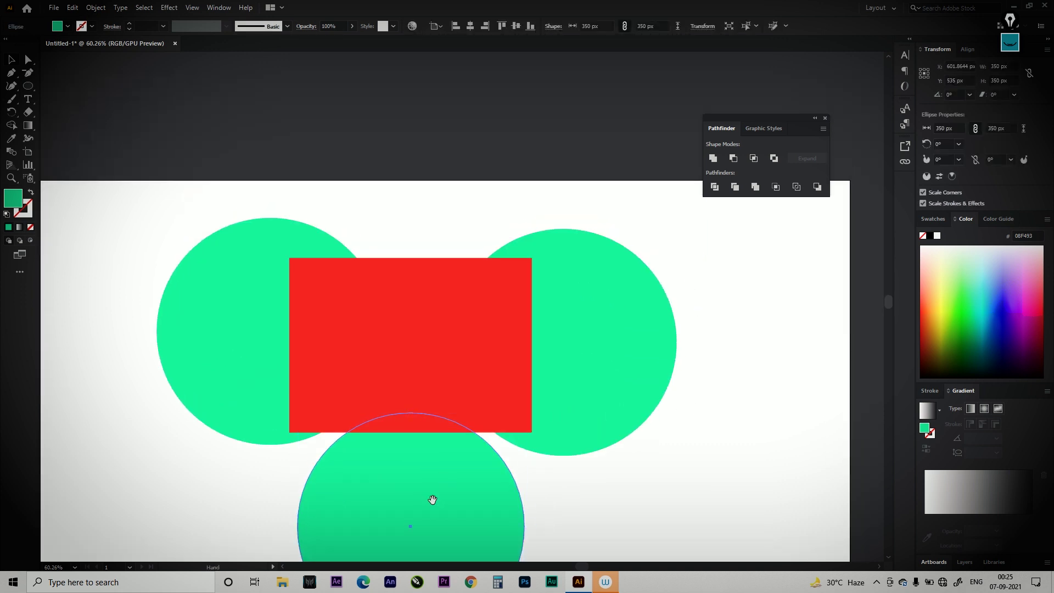
pyautogui.moveTo(407, 496); pyautogui.dragTo(418, 132)
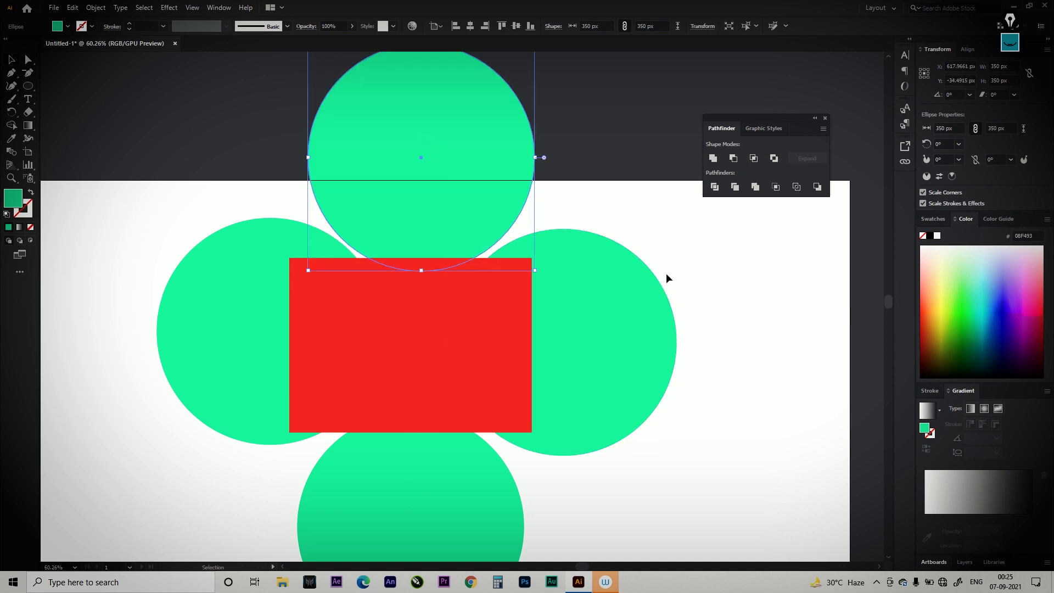
# Step: Select the rectangle and all four circles and merge them with the Pathfinder's Unite mode
pyautogui.hotkey('ctrl', '-')
pyautogui.click(670, 331)
pyautogui.moveTo(662, 317); pyautogui.dragTo(635, 169)
pyautogui.moveTo(653, 460); pyautogui.dragTo(257, 156)
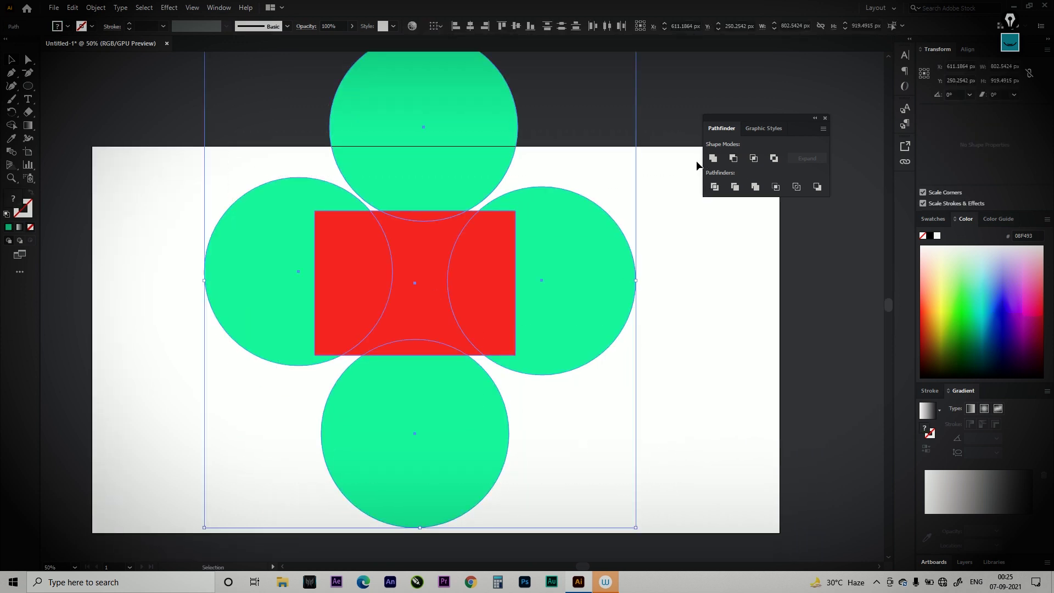
pyautogui.click(713, 158)
# Step: Scale the united flower-like shape down to about 428 × 490 px and place it in the middle of the artboard
pyautogui.moveTo(430, 248); pyautogui.dragTo(438, 336)
pyautogui.moveTo(644, 141); pyautogui.dragTo(443, 371)
pyautogui.moveTo(396, 463); pyautogui.dragTo(481, 299)
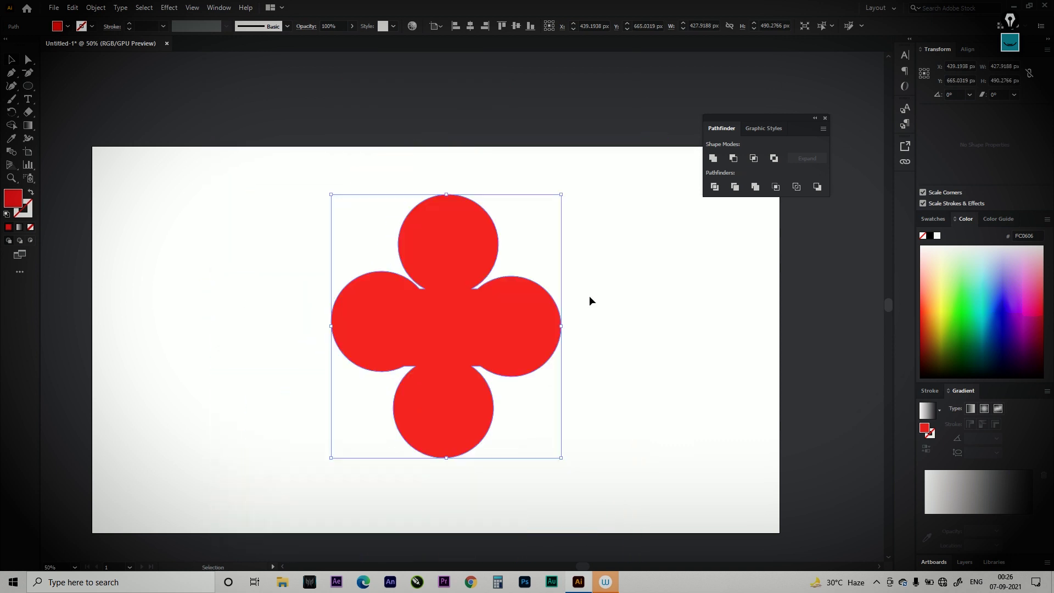
pyautogui.click(627, 268)
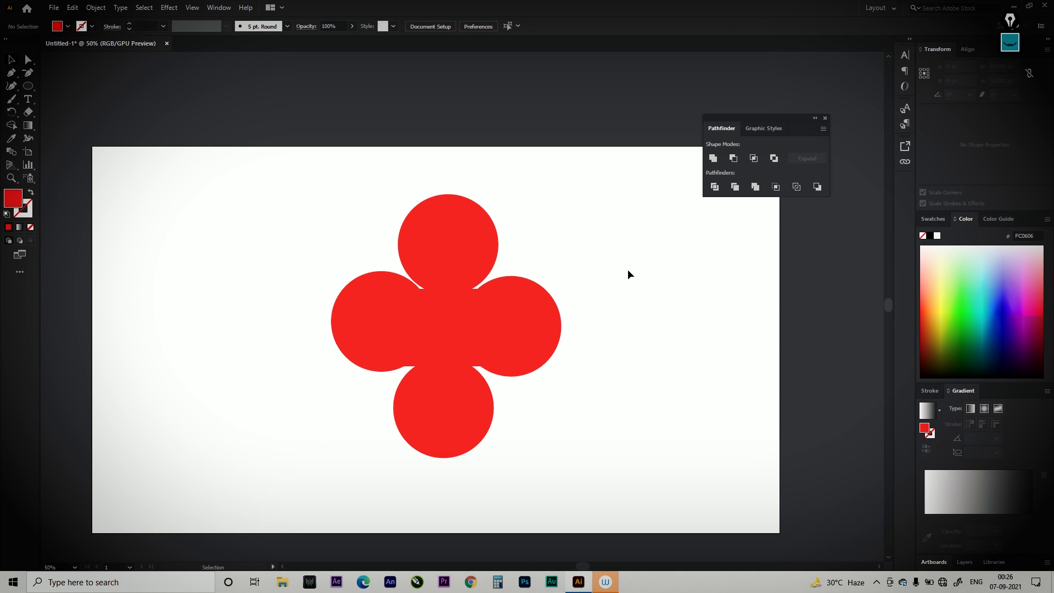
# Step: Fill the united flower-like shape with light green (9EF72B)
pyautogui.hotkey('ctrl', '+')
pyautogui.scroll(-2, 611, 211)
pyautogui.click(413, 252)
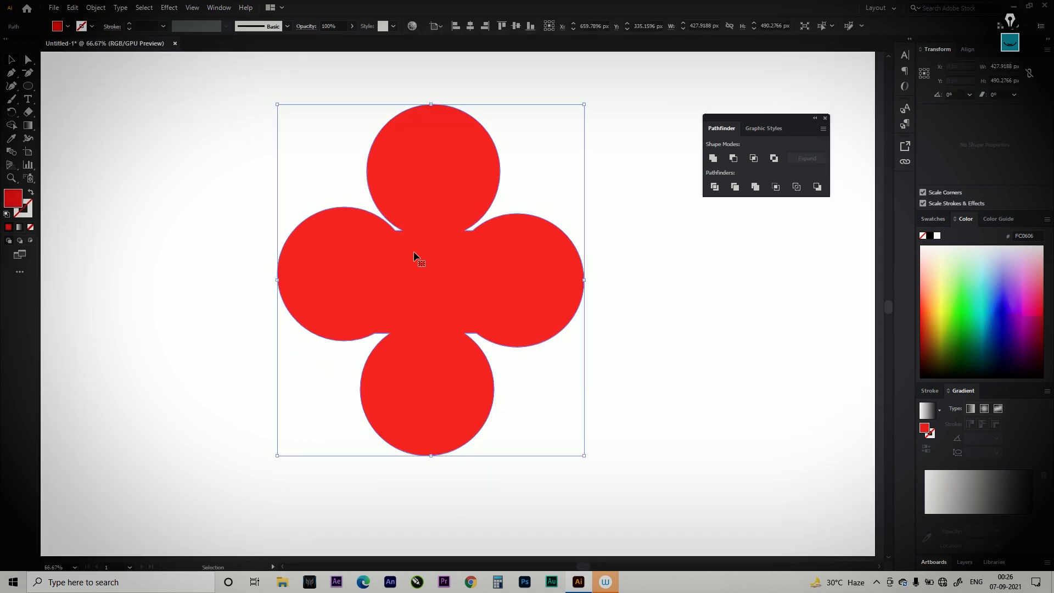
pyautogui.doubleClick(19, 201)
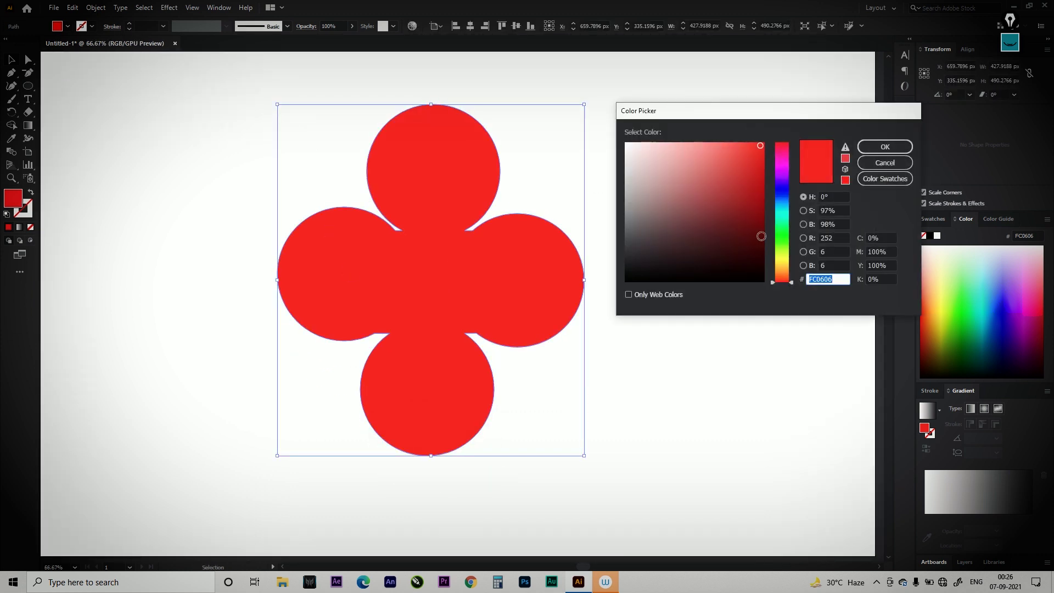
pyautogui.click(781, 249)
pyautogui.click(741, 146)
pyautogui.click(885, 146)
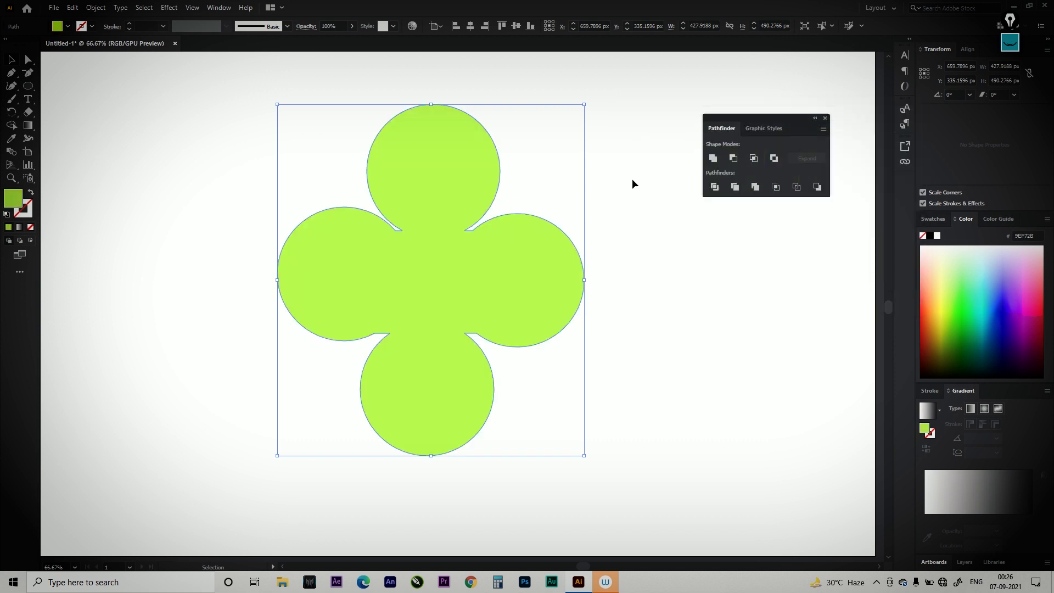
# Step: Change the united shape's fill to blue (1C5CC4) and deselect it
pyautogui.doubleClick(7, 199)
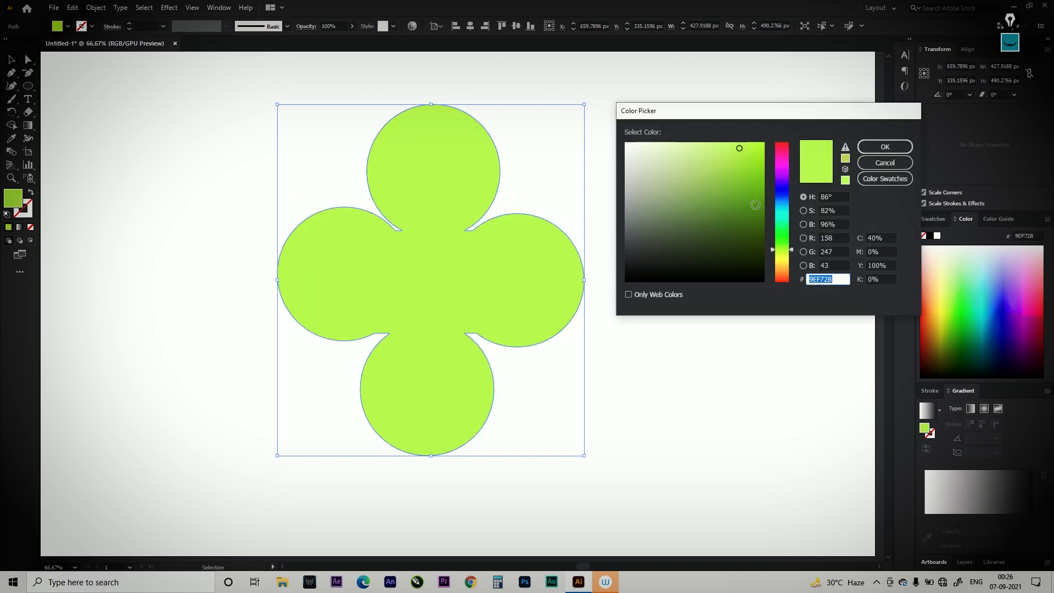
pyautogui.click(782, 205)
pyautogui.click(745, 174)
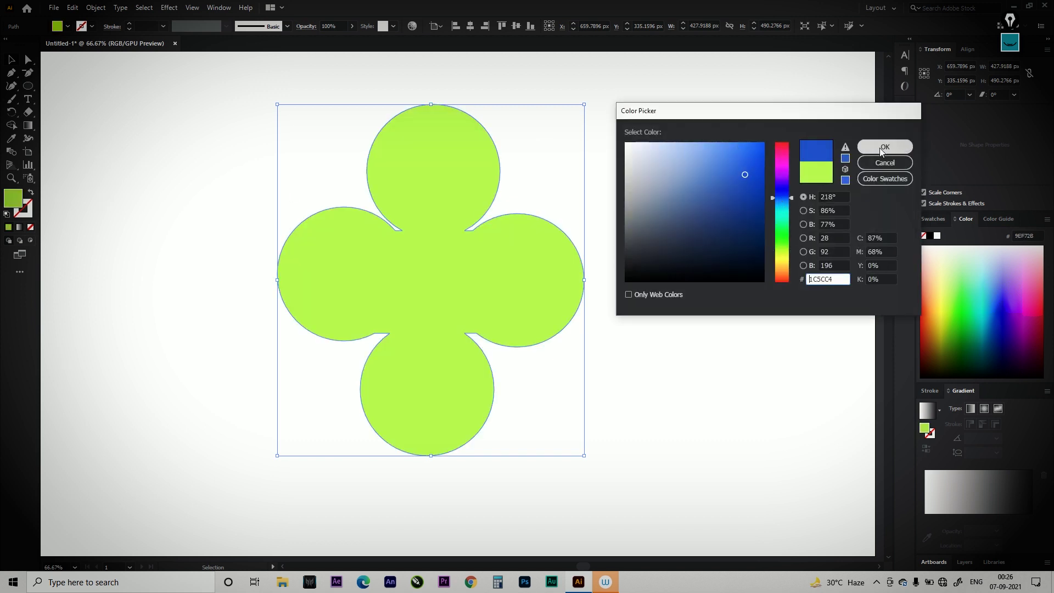
pyautogui.click(884, 147)
pyautogui.click(673, 188)
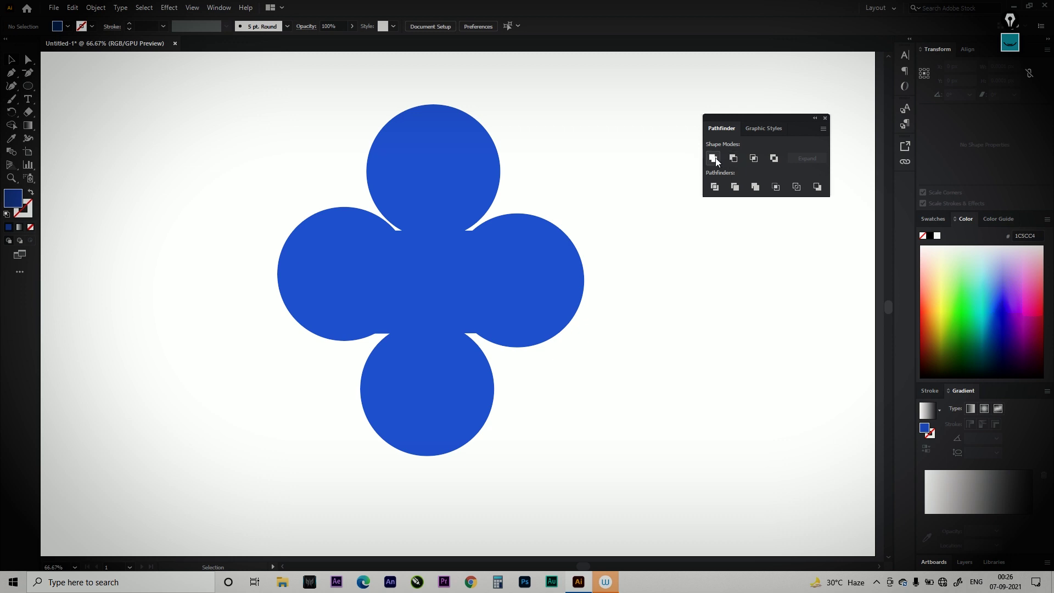
# Step: Delete the united shape and draw a blue rectangle about 445 × 337 px in the artboard's upper left area
pyautogui.click(560, 284)
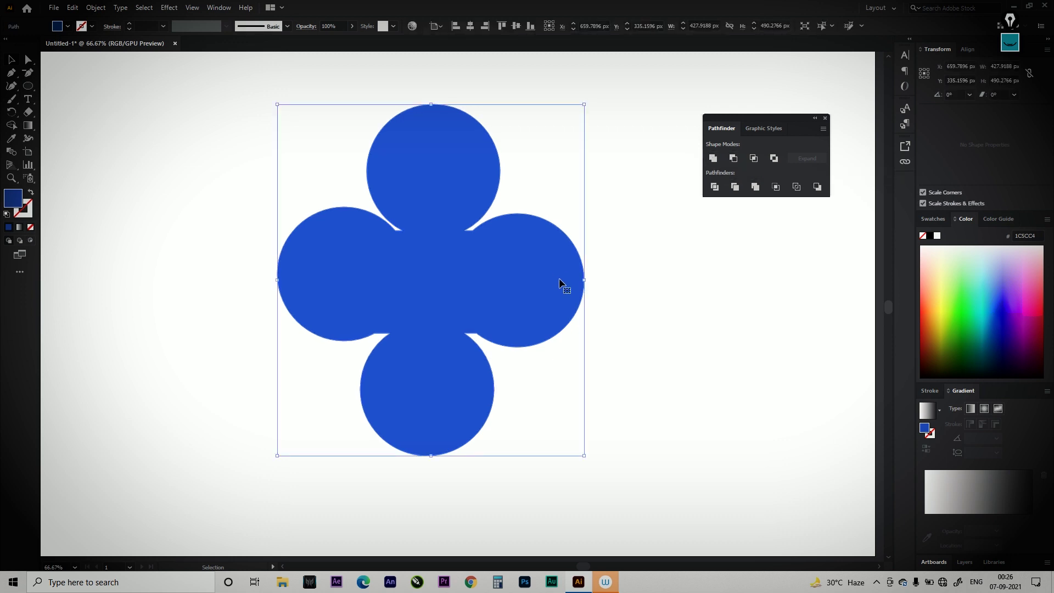
pyautogui.press('Delete')
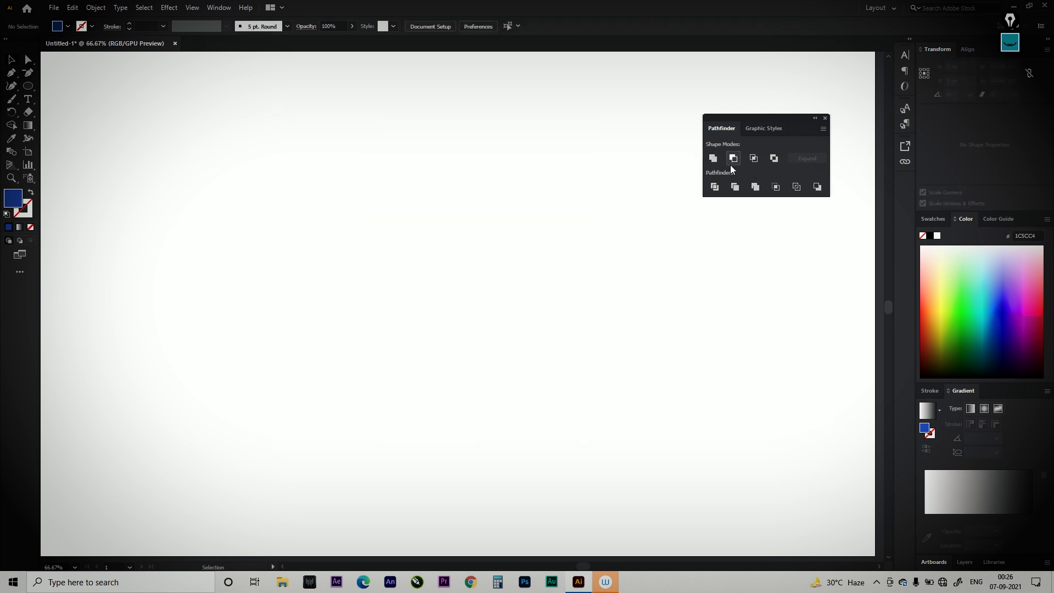
pyautogui.click(34, 85)
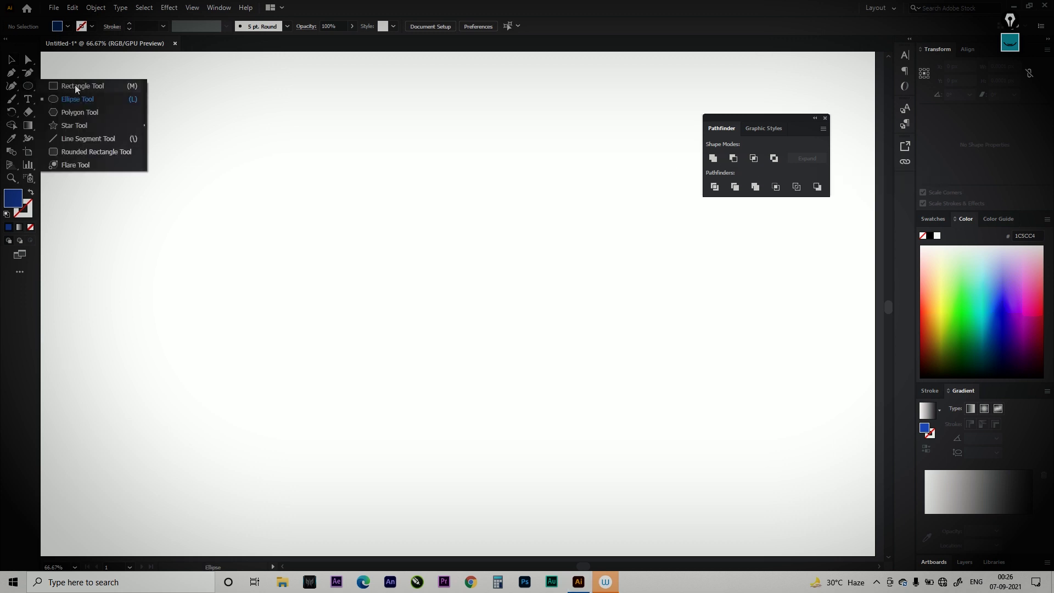
pyautogui.click(74, 85)
pyautogui.moveTo(171, 114); pyautogui.dragTo(489, 356)
pyautogui.press('v')
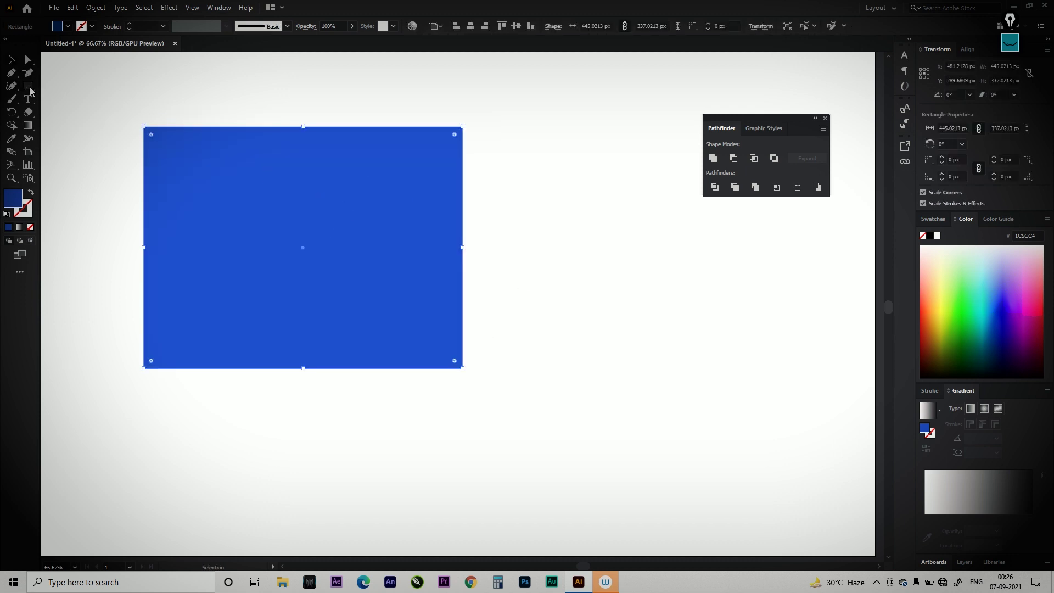
# Step: Draw a circle about 238 px in diameter over the rectangle's right edge and fill it with yellow (E2B013)
pyautogui.click(34, 86)
pyautogui.click(78, 98)
pyautogui.moveTo(387, 184); pyautogui.dragTo(557, 354)
pyautogui.doubleClick(12, 198)
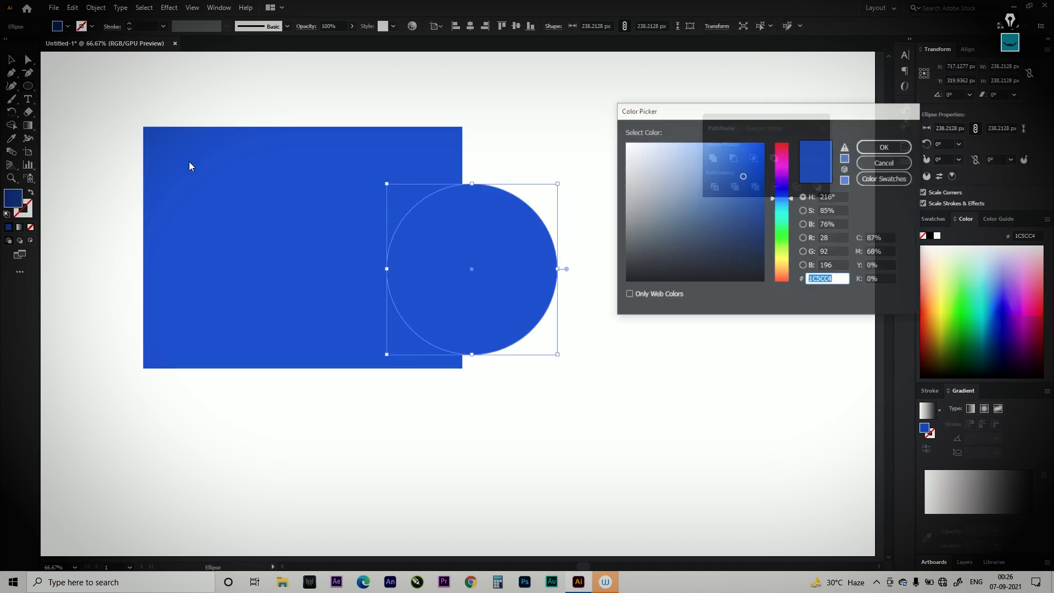
pyautogui.moveTo(777, 215); pyautogui.dragTo(779, 266)
pyautogui.click(752, 158)
pyautogui.click(890, 154)
# Step: Enlarge the yellow circle to about 290 px in diameter and nudge it slightly up and left over the rectangle's right edge
pyautogui.moveTo(558, 184); pyautogui.dragTo(595, 144)
pyautogui.click(700, 279)
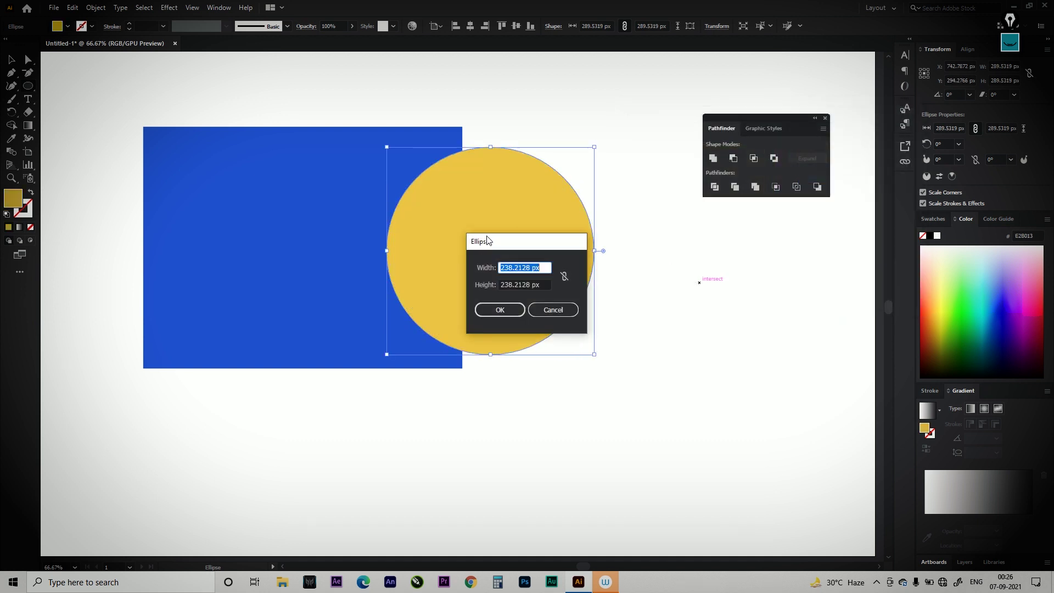
pyautogui.click(553, 309)
pyautogui.click(12, 61)
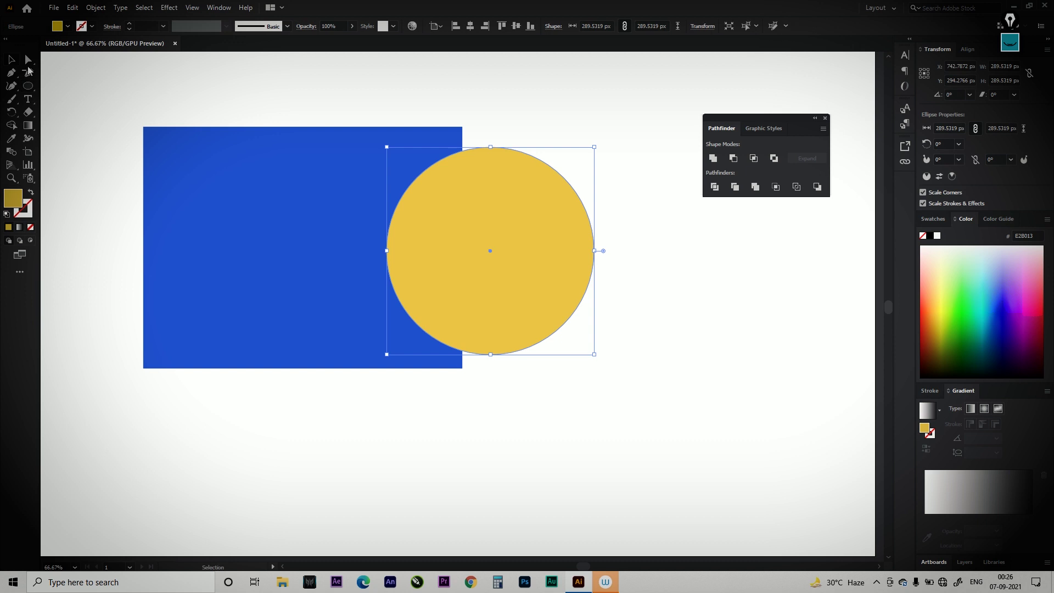
pyautogui.moveTo(516, 238); pyautogui.dragTo(513, 235)
pyautogui.click(657, 234)
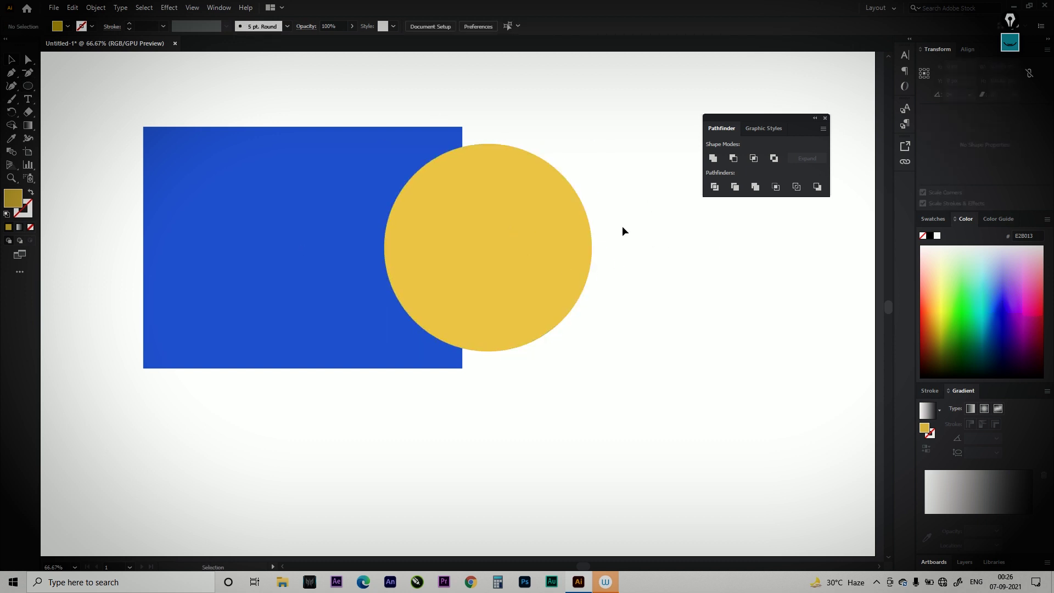
# Step: Show the screen annotation overlay and erase the old compound shape sketch
pyautogui.moveTo(634, 263); pyautogui.dragTo(763, 291)
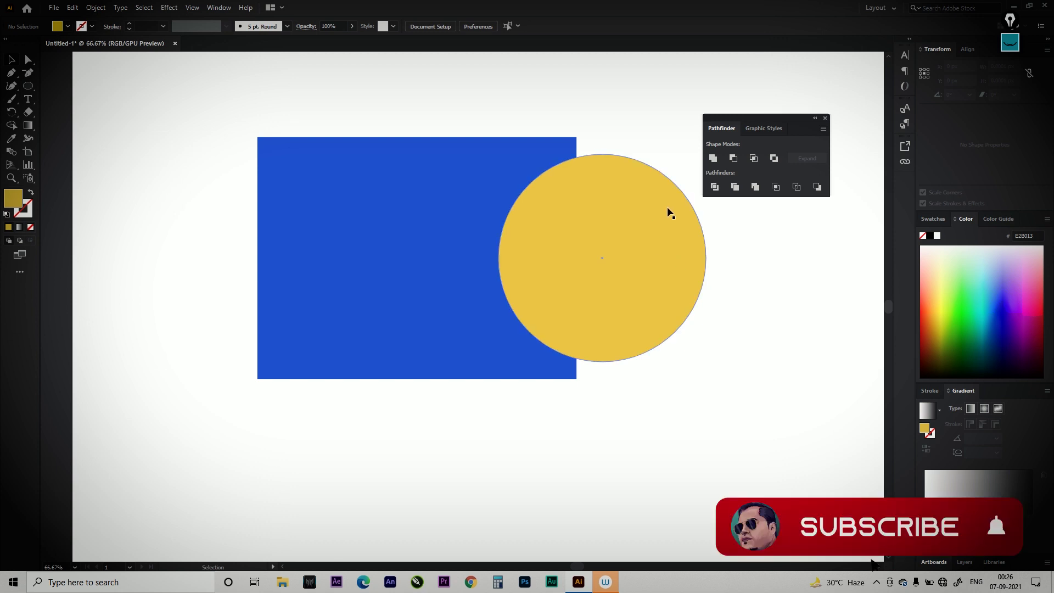
pyautogui.press('space')
pyautogui.moveTo(413, 223); pyautogui.dragTo(544, 317)
pyautogui.click(1010, 42)
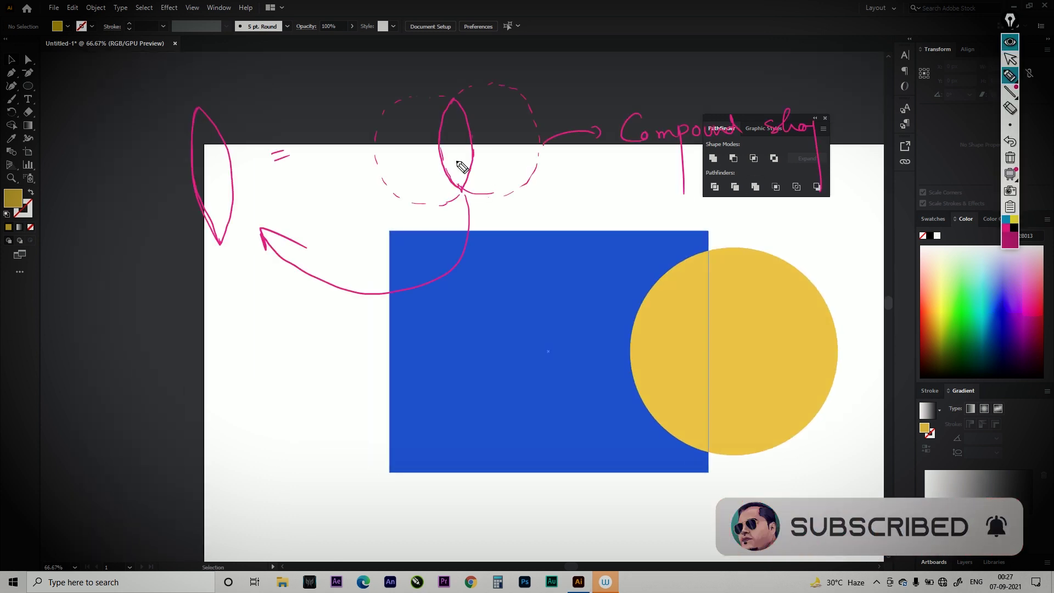
pyautogui.click(1010, 158)
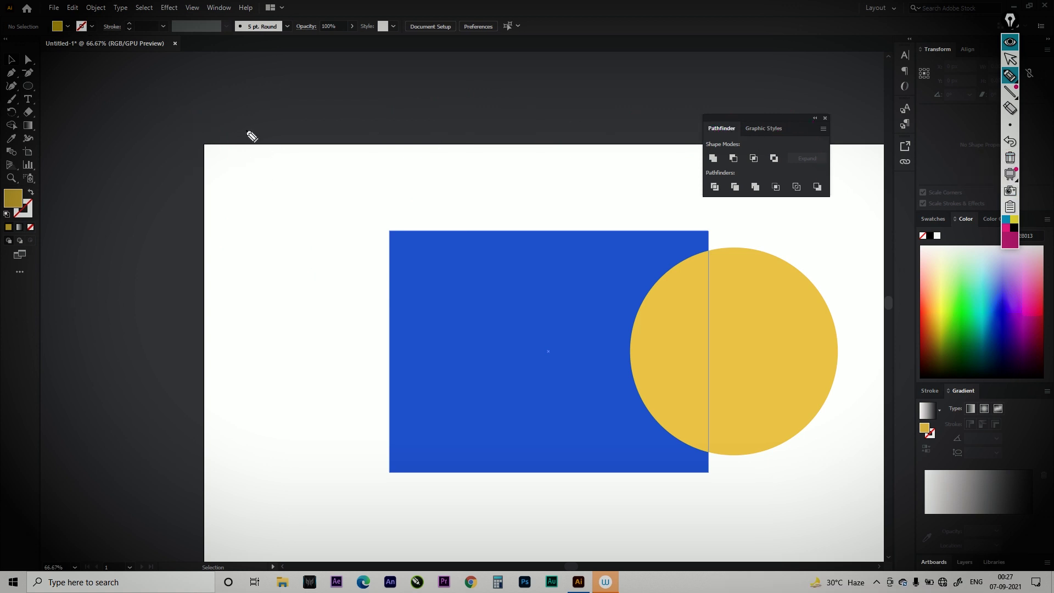
# Step: Sketch a rectangle with a round notch beside a rectangle overlapped by a circle, and hide the annotation overlay
pyautogui.moveTo(128, 76)
pyautogui.mouseDown()
pyautogui.moveTo(178, 73)
pyautogui.moveTo(130, 80)
pyautogui.moveTo(139, 148)
pyautogui.mouseUp()
pyautogui.moveTo(199, 66)
pyautogui.mouseDown()
pyautogui.moveTo(186, 114)
pyautogui.moveTo(203, 113)
pyautogui.moveTo(206, 140)
pyautogui.mouseUp()
pyautogui.moveTo(139, 148); pyautogui.dragTo(206, 141)
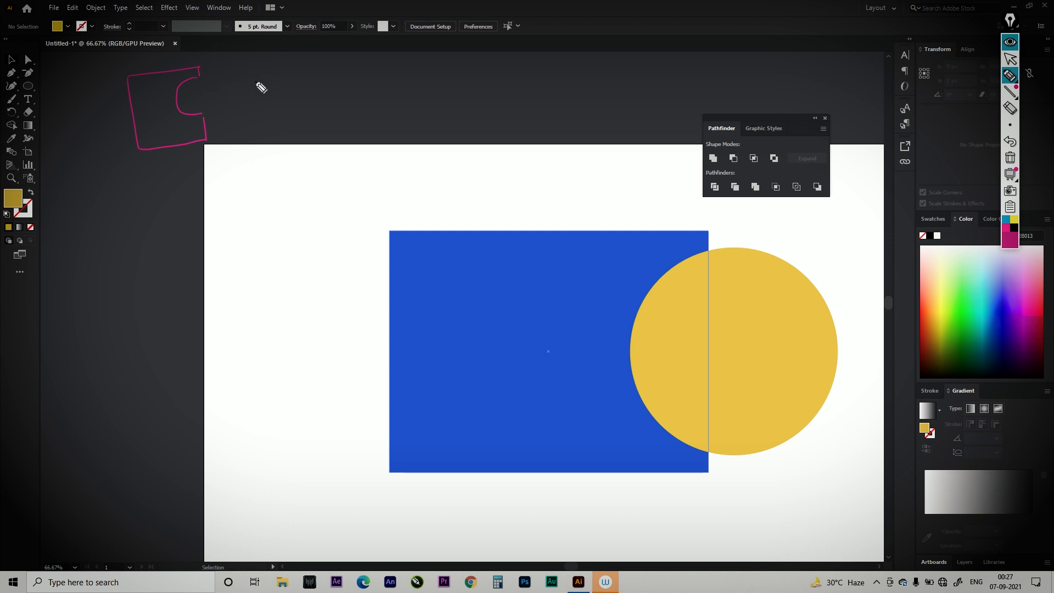
pyautogui.moveTo(330, 61)
pyautogui.mouseDown()
pyautogui.moveTo(274, 75)
pyautogui.moveTo(268, 115)
pyautogui.moveTo(310, 129)
pyautogui.moveTo(351, 108)
pyautogui.moveTo(336, 65)
pyautogui.moveTo(322, 62)
pyautogui.moveTo(342, 61)
pyautogui.moveTo(365, 116)
pyautogui.mouseUp()
pyautogui.moveTo(367, 66)
pyautogui.mouseDown()
pyautogui.moveTo(332, 86)
pyautogui.moveTo(368, 111)
pyautogui.moveTo(361, 64)
pyautogui.mouseUp()
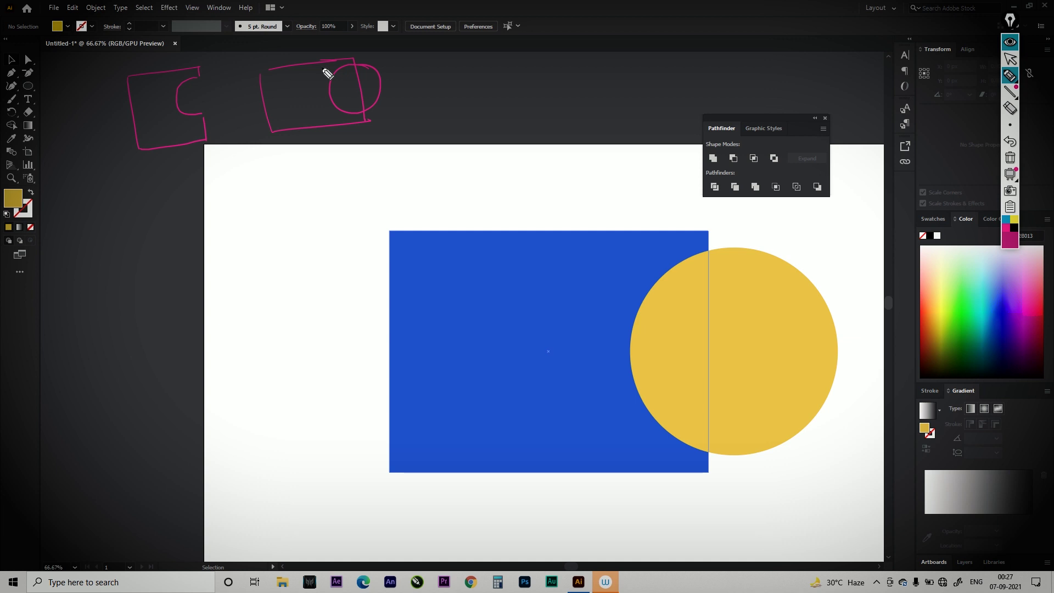
pyautogui.click(1010, 42)
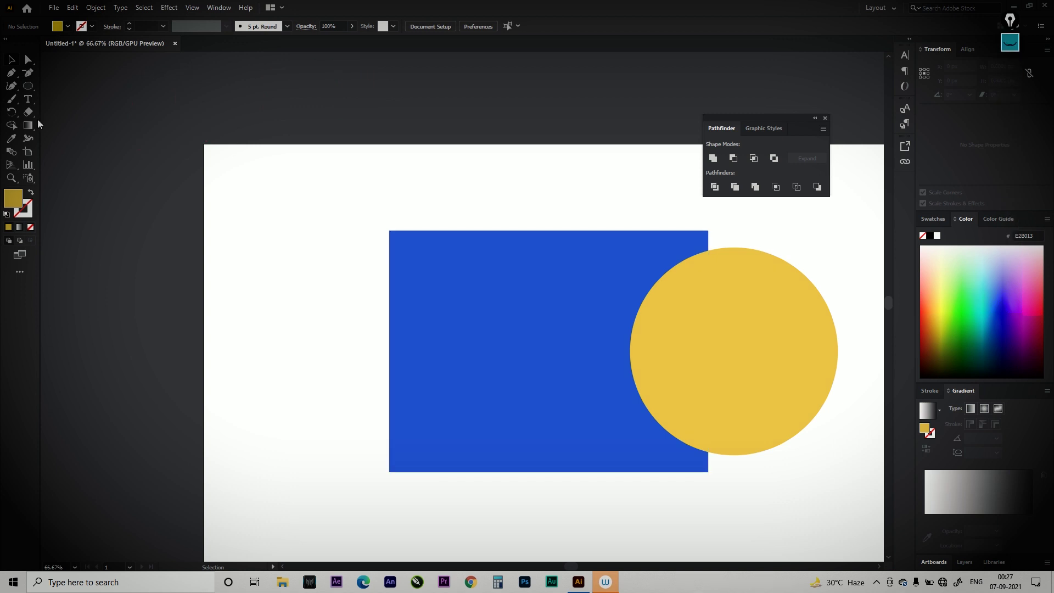
# Step: Try subtracting the yellow circle from the blue rectangle with the Pathfinder's Minus Front mode, and undo it
pyautogui.hscroll(6, 531, 285)
pyautogui.scroll(-2, 531, 284)
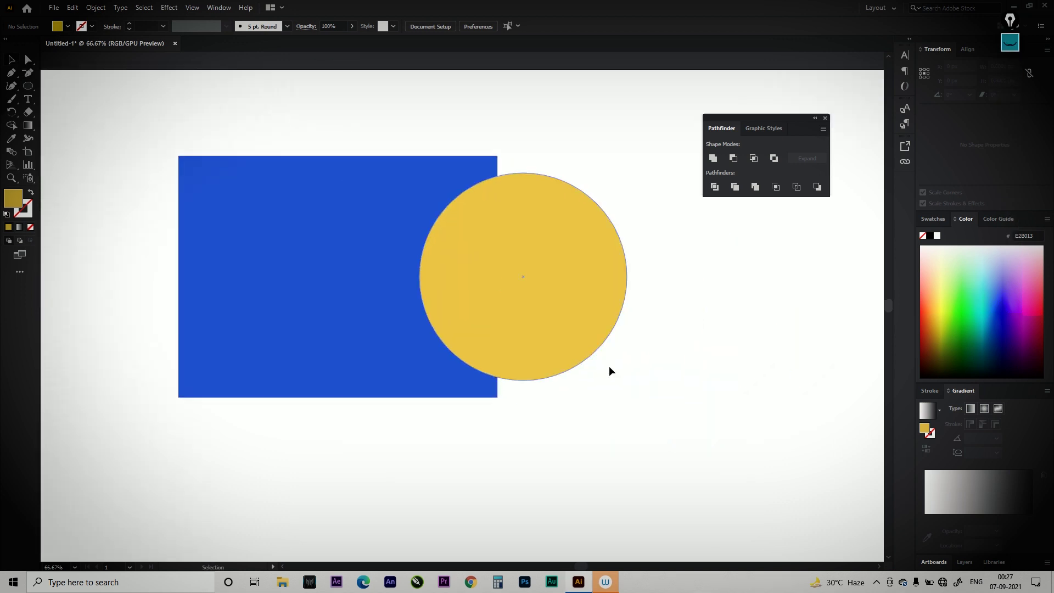
pyautogui.moveTo(651, 352); pyautogui.dragTo(390, 181)
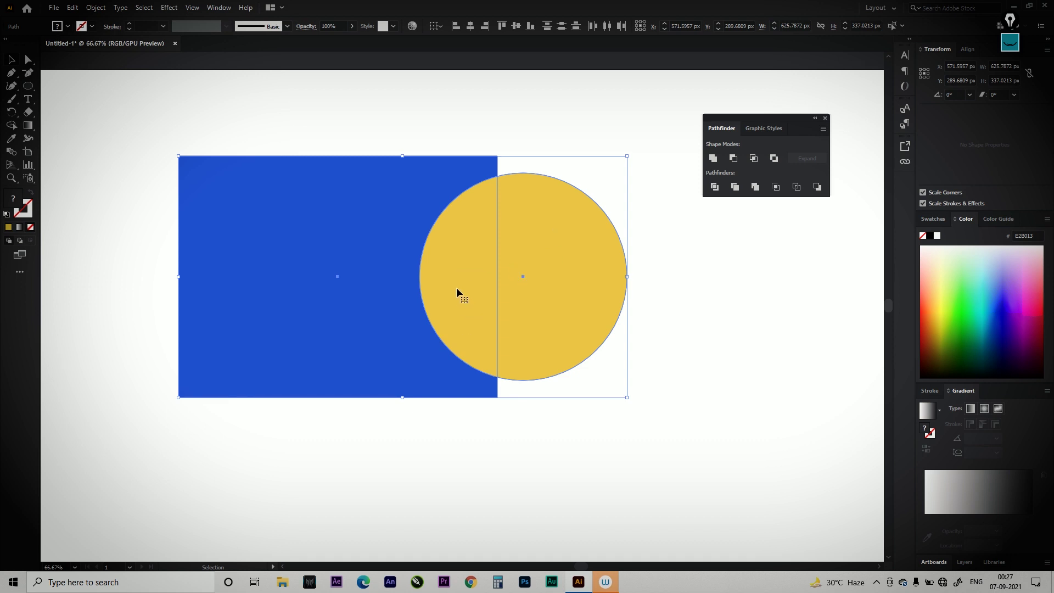
pyautogui.click(734, 159)
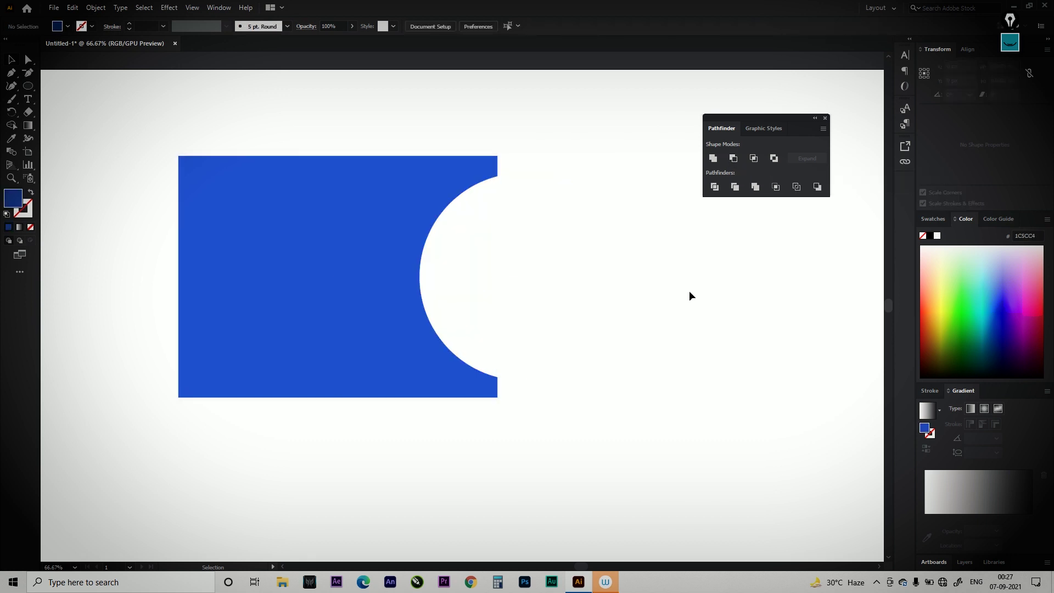
pyautogui.moveTo(353, 261); pyautogui.dragTo(401, 257)
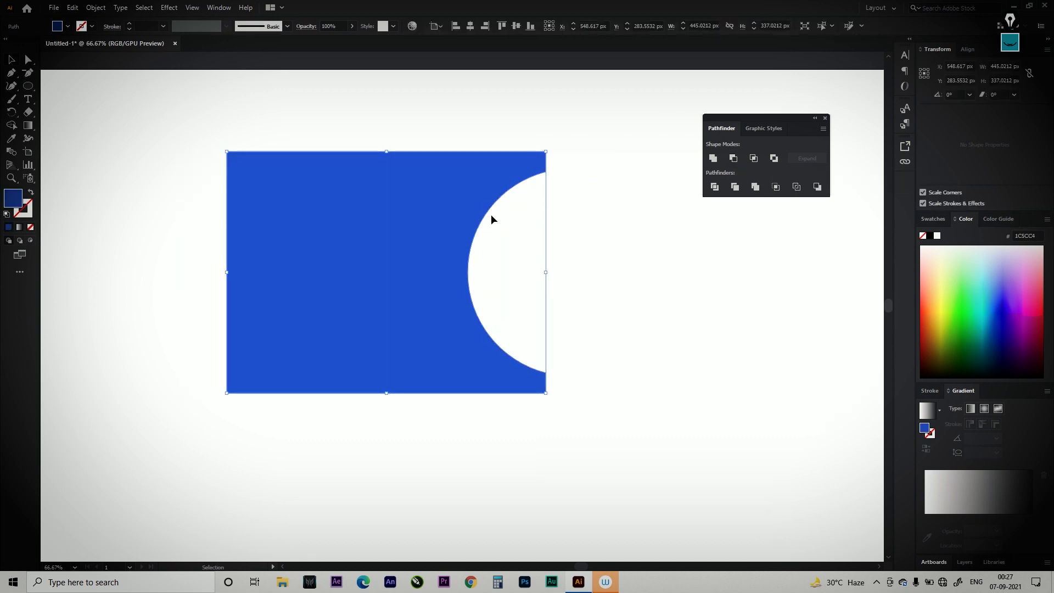
pyautogui.hotkey('ctrl', 'z')
pyautogui.hotkey('ctrl', 'z')
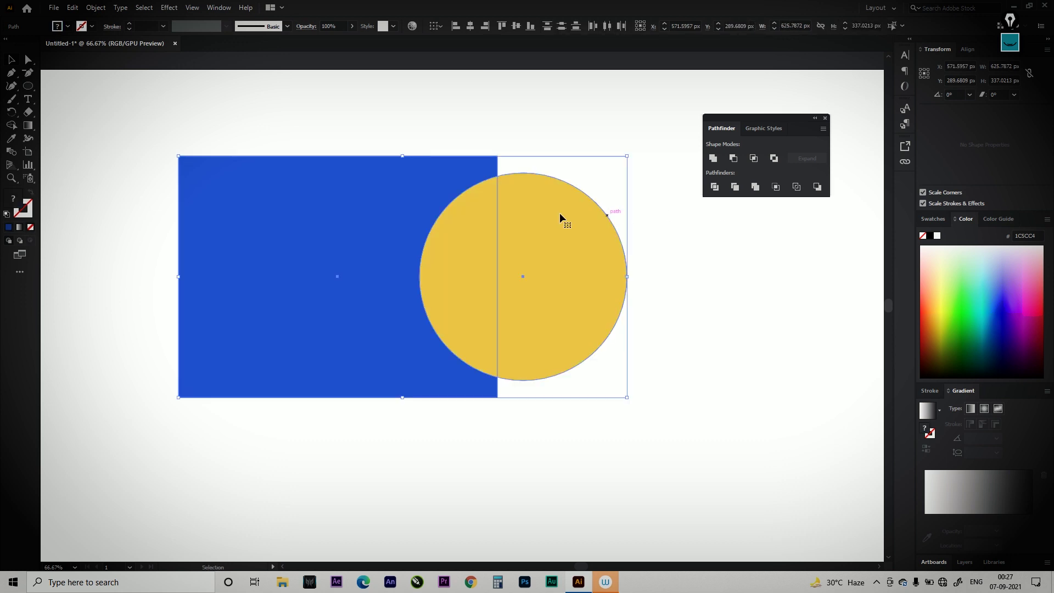
# Step: Move the rectangle and circle toward the artboard's centre, and duplicate the yellow circle over the rectangle's left edge
pyautogui.moveTo(476, 266); pyautogui.dragTo(571, 255)
pyautogui.click(779, 278)
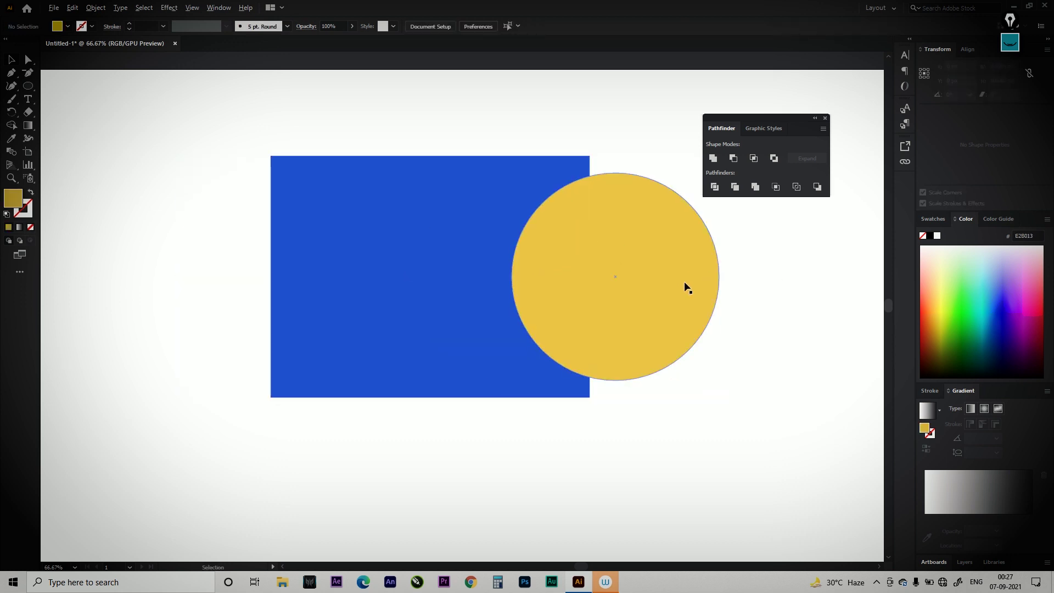
pyautogui.moveTo(692, 289); pyautogui.dragTo(336, 286)
pyautogui.click(749, 405)
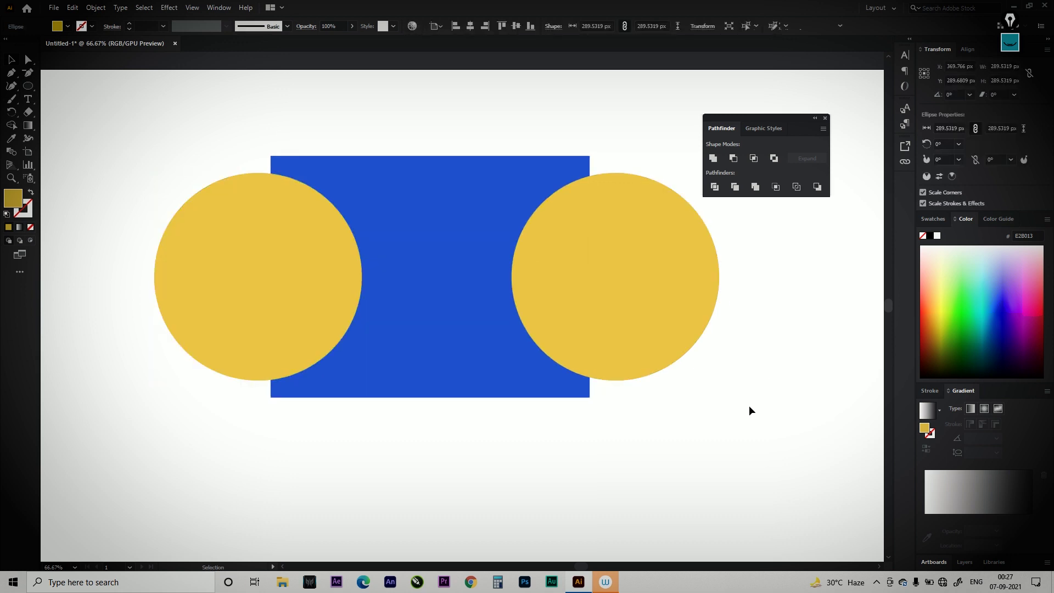
# Step: Subtract both yellow circles from the blue rectangle with Minus Front, and centre the resulting shape horizontally on the artboard
pyautogui.moveTo(767, 432); pyautogui.dragTo(423, 160)
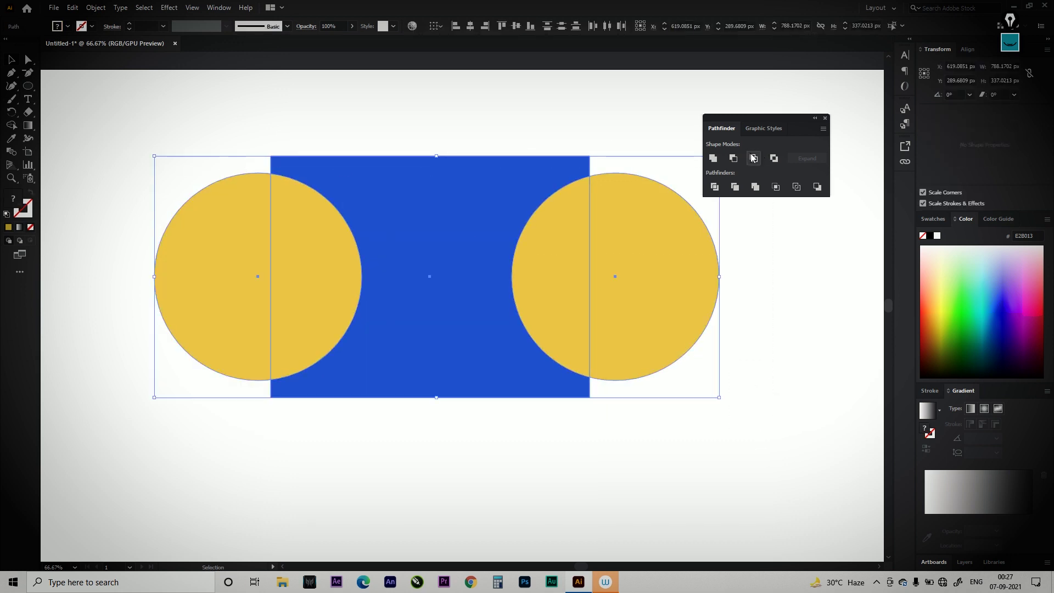
pyautogui.click(734, 159)
pyautogui.click(752, 299)
pyautogui.moveTo(470, 245); pyautogui.dragTo(437, 291)
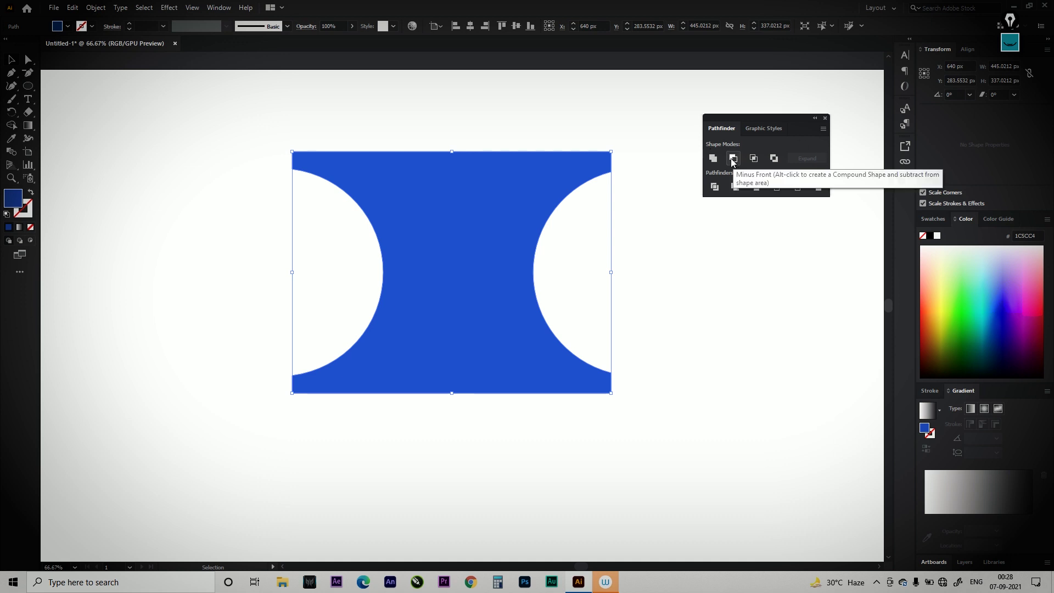
# Step: Delete the notched shape and draw a blue circle about 448 px in diameter in the left half of the artboard
pyautogui.press('Delete')
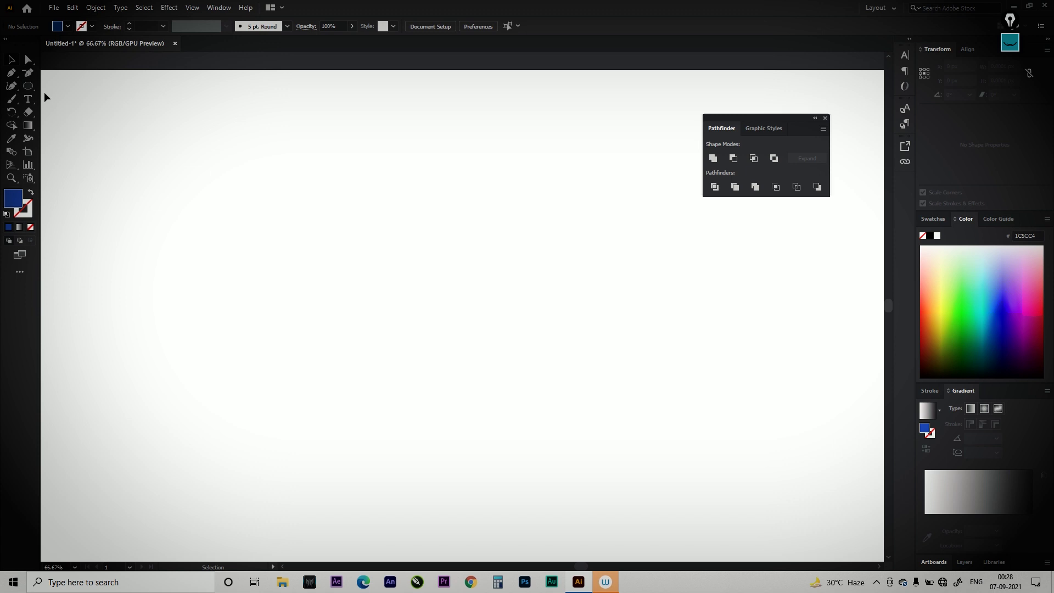
pyautogui.moveTo(31, 88); pyautogui.dragTo(108, 101)
pyautogui.moveTo(226, 127); pyautogui.dragTo(549, 433)
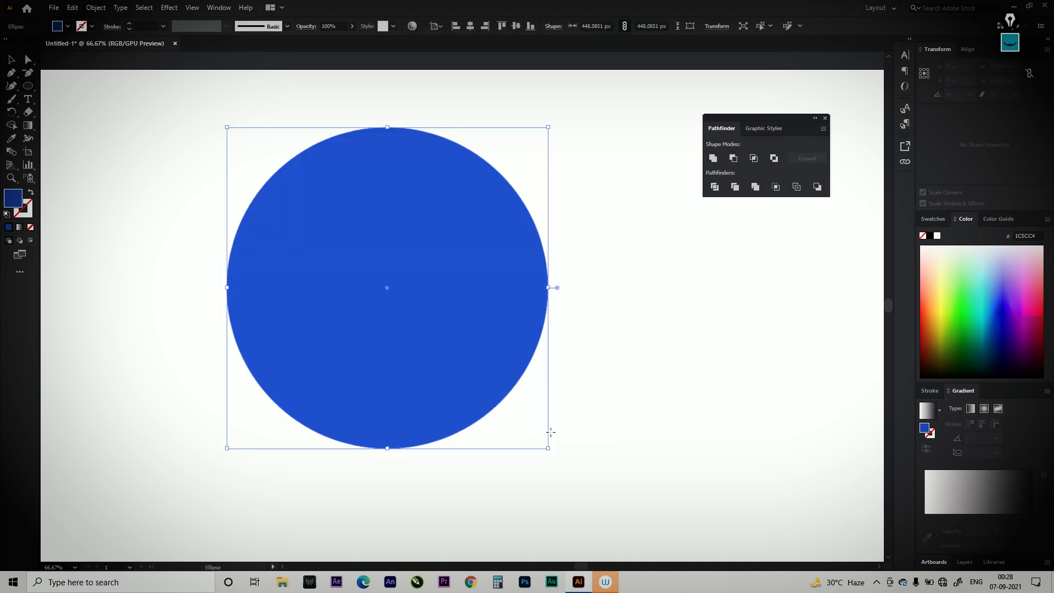
pyautogui.press('v')
pyautogui.moveTo(414, 192); pyautogui.dragTo(443, 199)
pyautogui.click(572, 207)
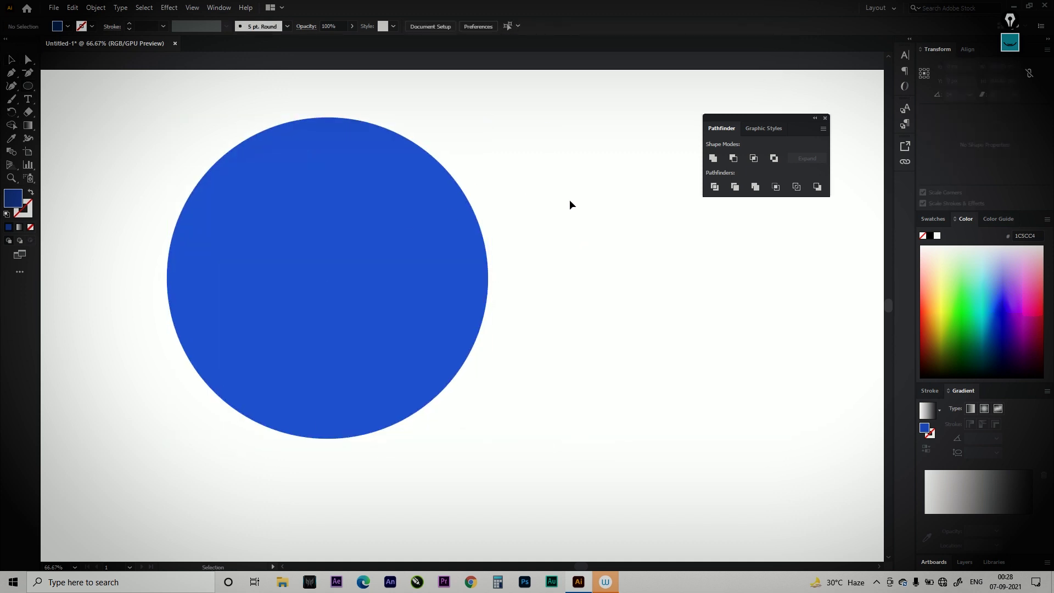
# Step: Duplicate the blue circle to its right so the two overlap, and fill the copy with green (16D31A)
pyautogui.moveTo(370, 233); pyautogui.dragTo(573, 234)
pyautogui.doubleClick(13, 198)
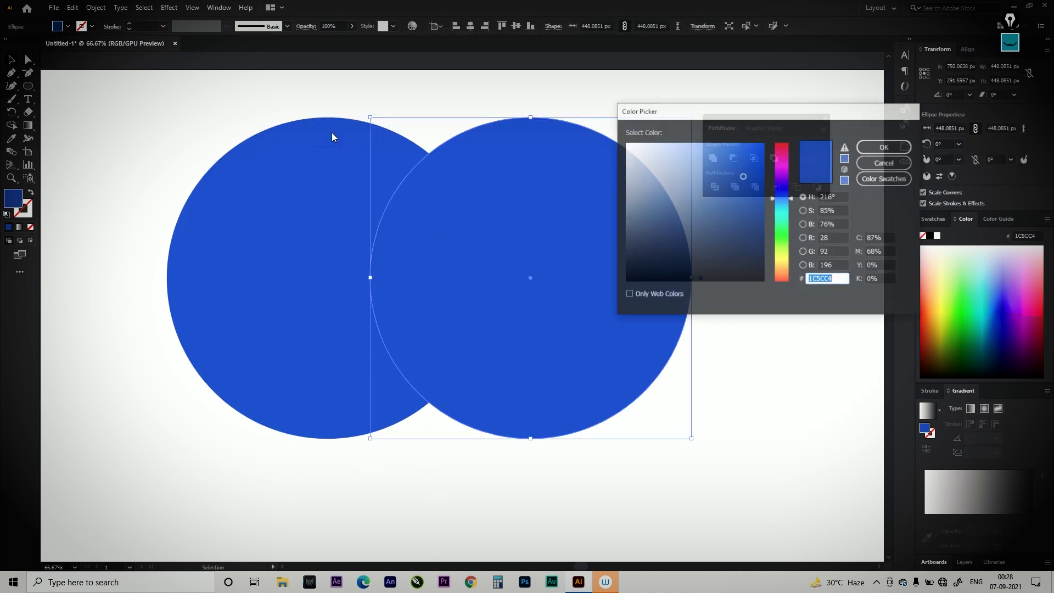
pyautogui.click(782, 235)
pyautogui.click(750, 166)
pyautogui.click(885, 146)
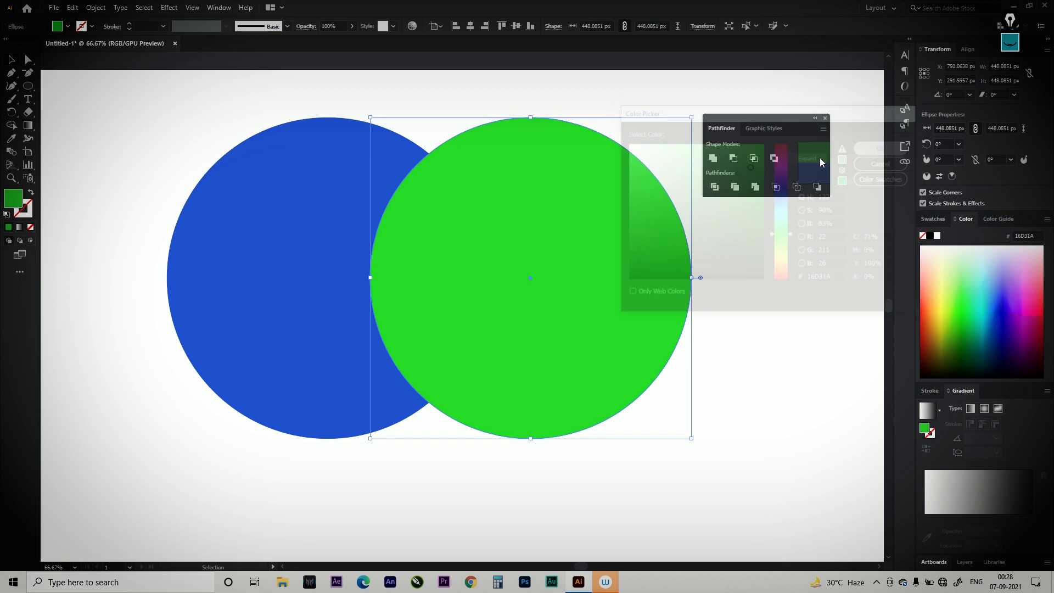
pyautogui.click(460, 105)
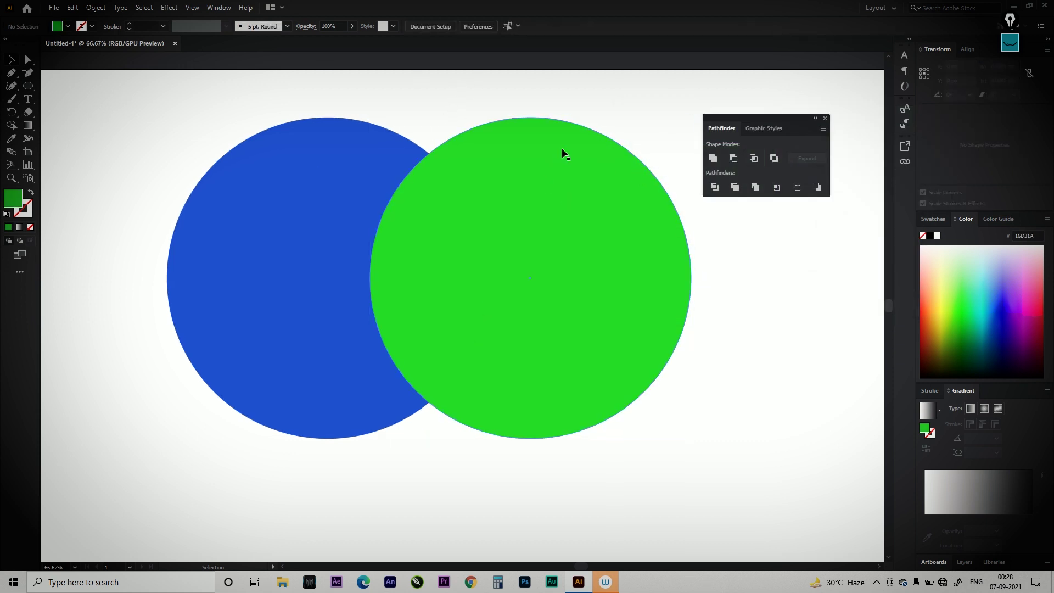
# Step: Reduce the blue and green circles to their overlap with Intersect, and delete the resulting lens shape
pyautogui.moveTo(358, 106); pyautogui.dragTo(506, 242)
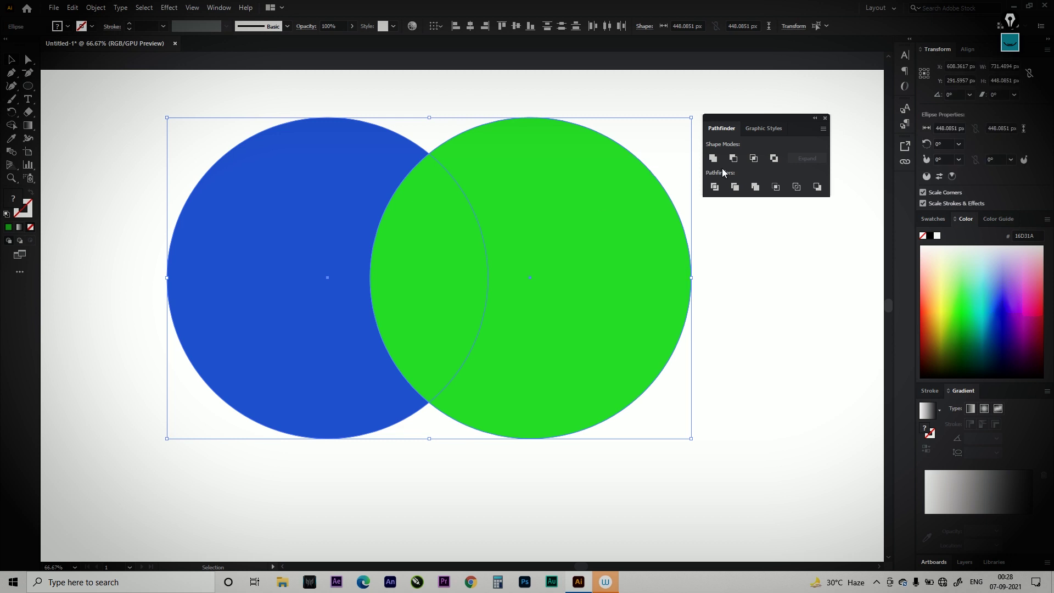
pyautogui.click(753, 158)
pyautogui.click(584, 216)
pyautogui.click(470, 248)
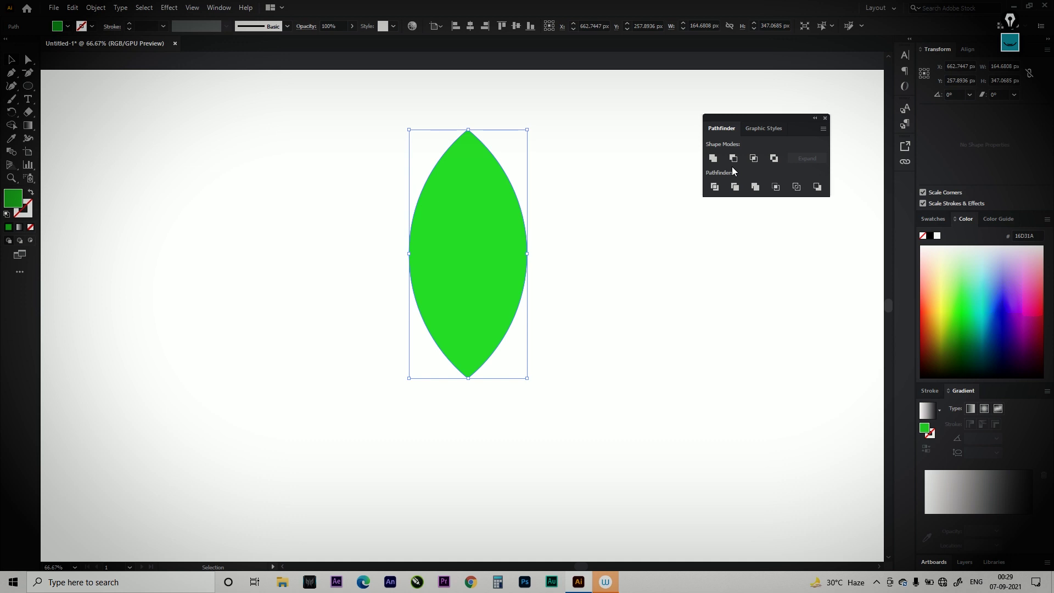
pyautogui.press('Delete')
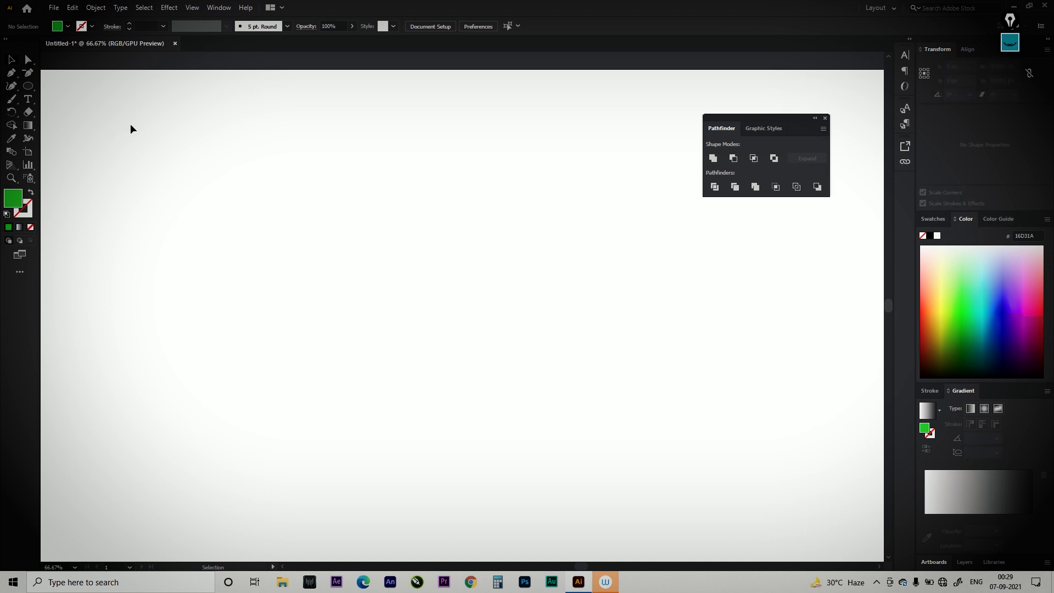
pyautogui.moveTo(30, 90); pyautogui.dragTo(70, 85)
pyautogui.moveTo(176, 131); pyautogui.dragTo(459, 397)
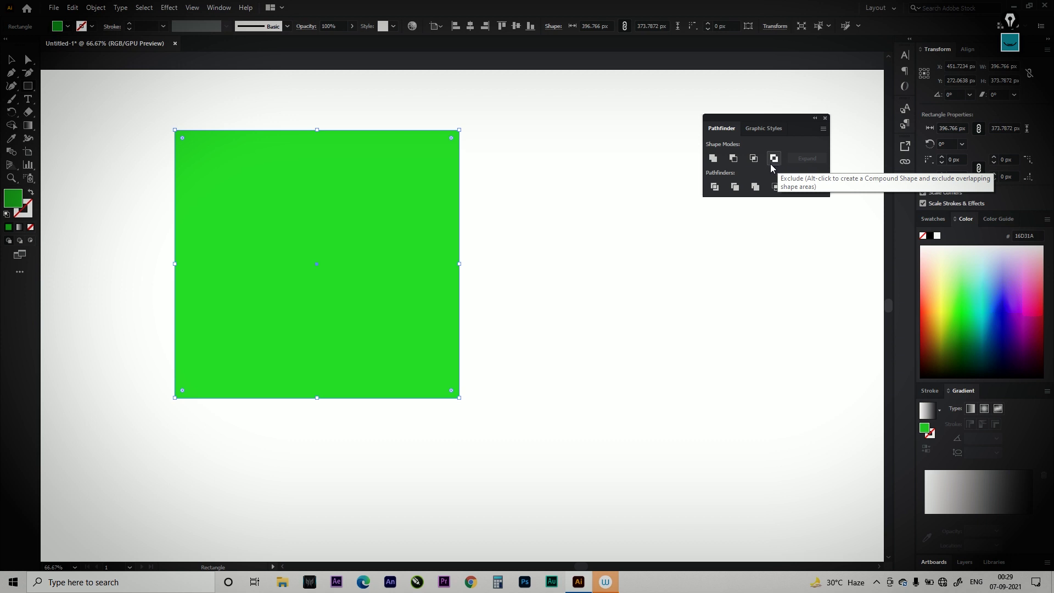
pyautogui.press('Delete')
# Step: Draw a circle about 489 px in diameter left of the artboard's centre and fill it with olive (666108)
pyautogui.moveTo(28, 86); pyautogui.dragTo(86, 112)
pyautogui.moveTo(278, 214); pyautogui.dragTo(535, 445)
pyautogui.doubleClick(15, 201)
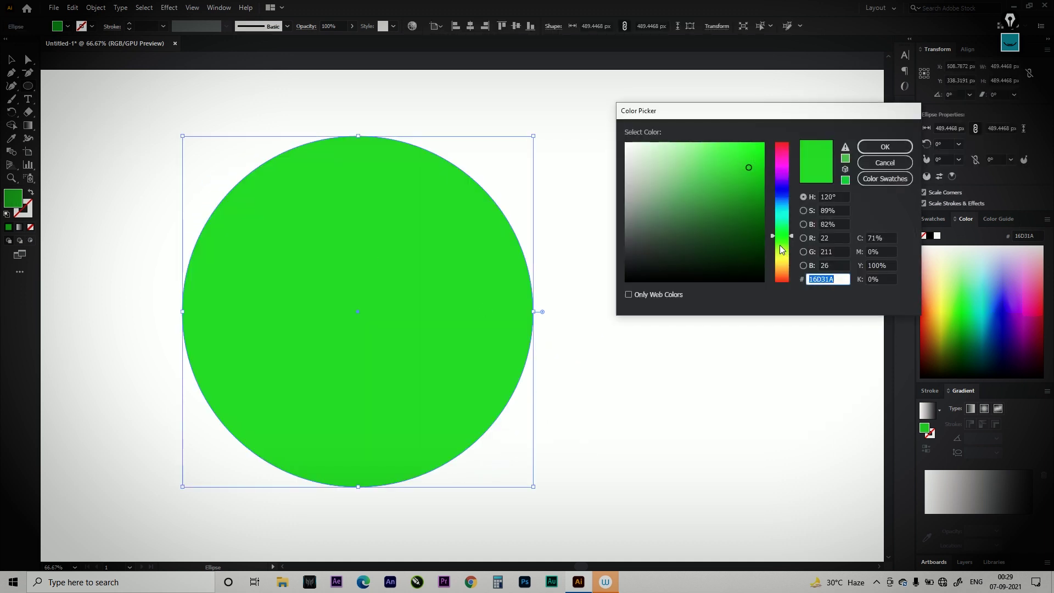
pyautogui.click(782, 260)
pyautogui.click(753, 226)
pyautogui.click(885, 146)
# Step: Duplicate the olive circle to its right so the two overlap, and cut out their shared area with Exclude
pyautogui.click(60, 74)
pyautogui.click(411, 288)
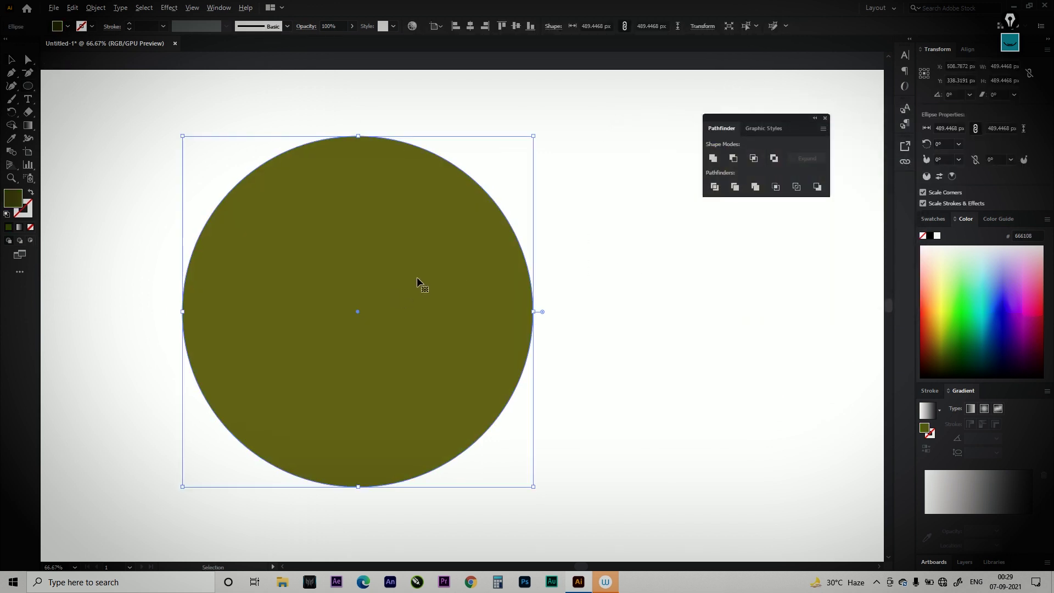
pyautogui.moveTo(420, 275); pyautogui.dragTo(623, 277)
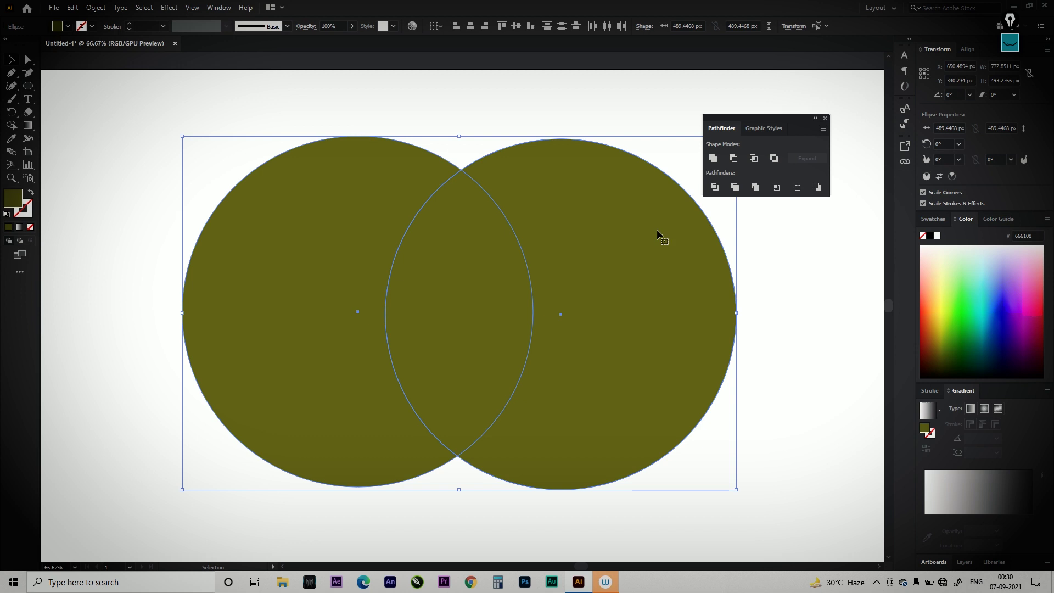
pyautogui.click(773, 159)
# Step: Move the excluded shape up across the artboard's upper edge to show its see-through hole, and delete it
pyautogui.moveTo(488, 195); pyautogui.dragTo(594, 244)
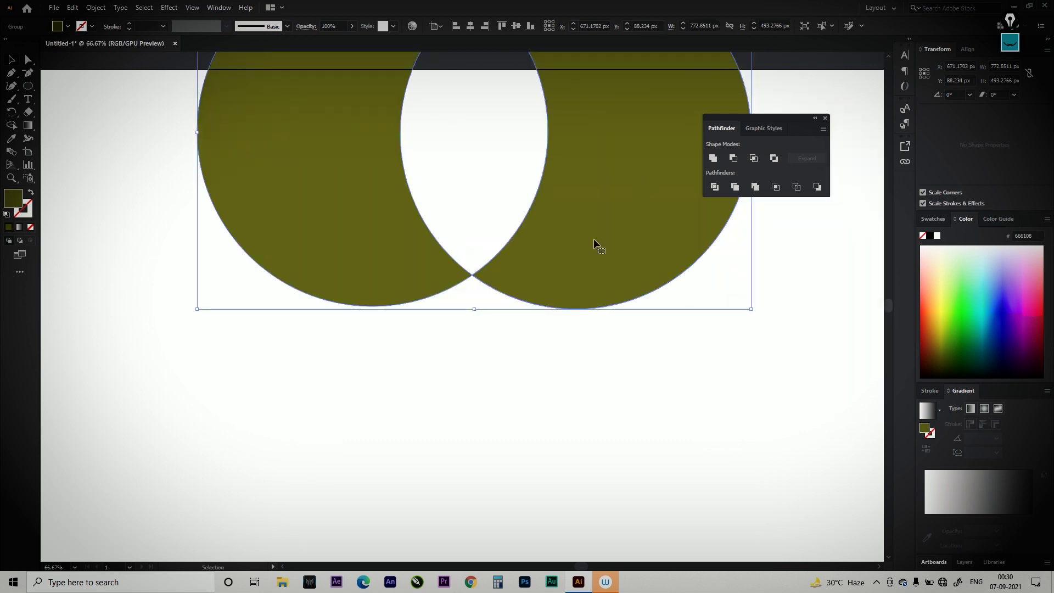
pyautogui.moveTo(620, 159); pyautogui.dragTo(611, 284)
pyautogui.moveTo(590, 330); pyautogui.dragTo(599, 281)
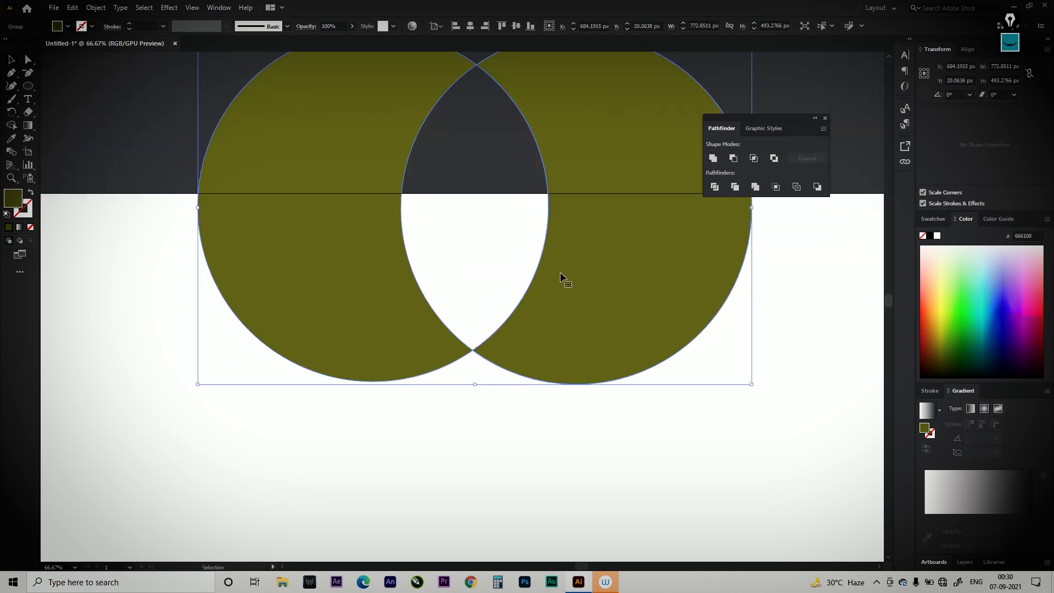
pyautogui.click(776, 188)
pyautogui.hotkey('ctrl', '-')
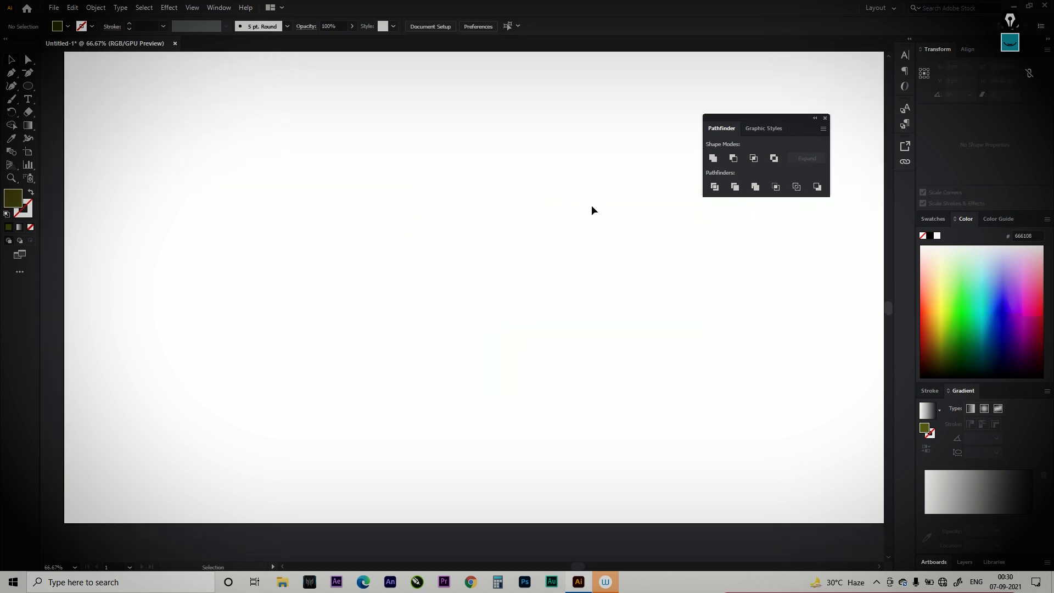
pyautogui.moveTo(618, 218); pyautogui.dragTo(527, 232)
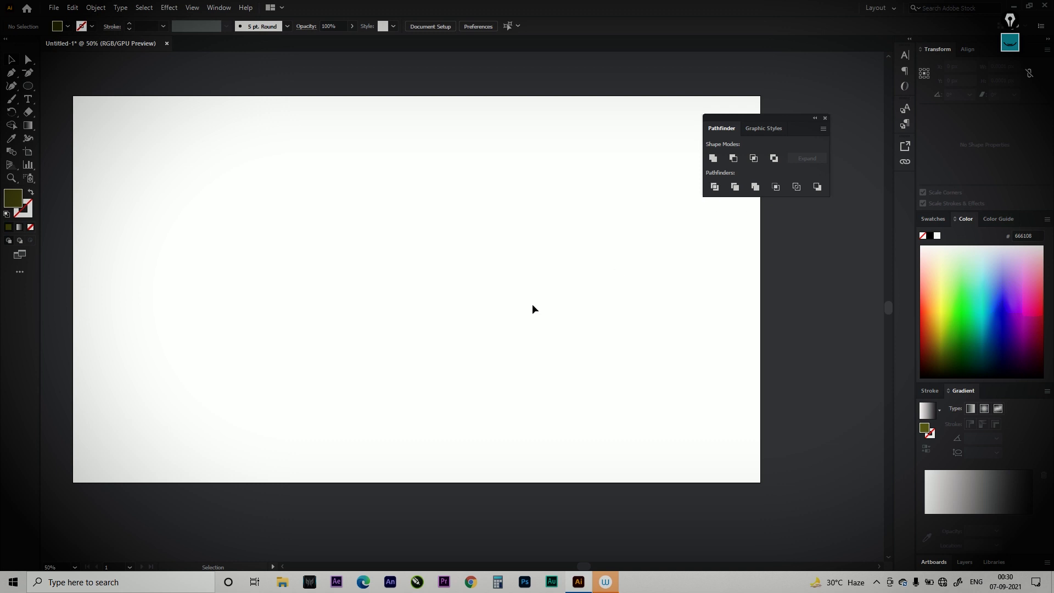
# Step: Draw an olive square about 413 px wide in the middle of the artboard
pyautogui.click(28, 86)
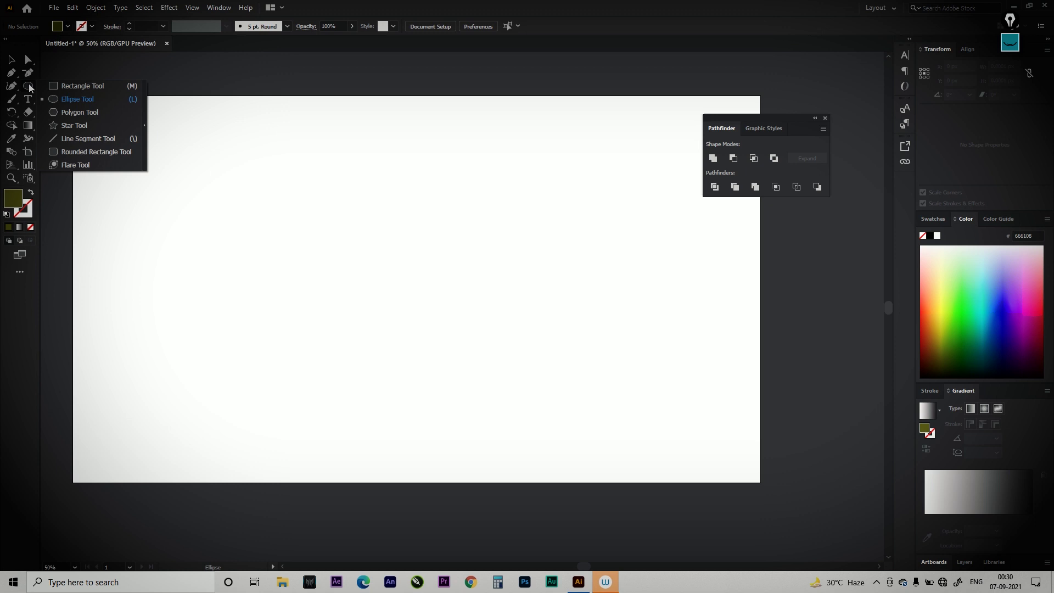
pyautogui.click(77, 86)
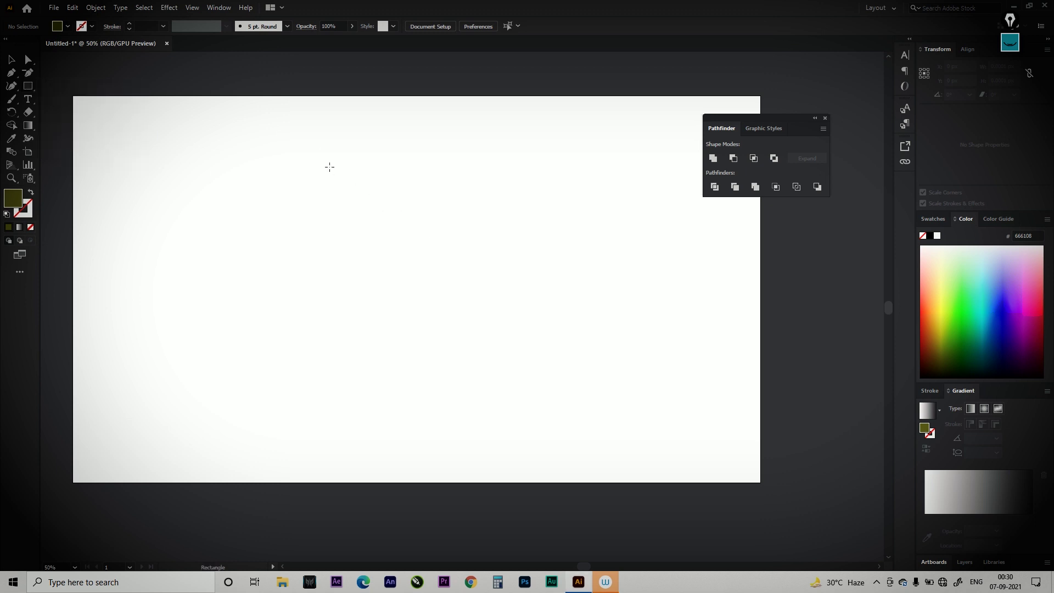
pyautogui.moveTo(306, 156); pyautogui.dragTo(527, 379)
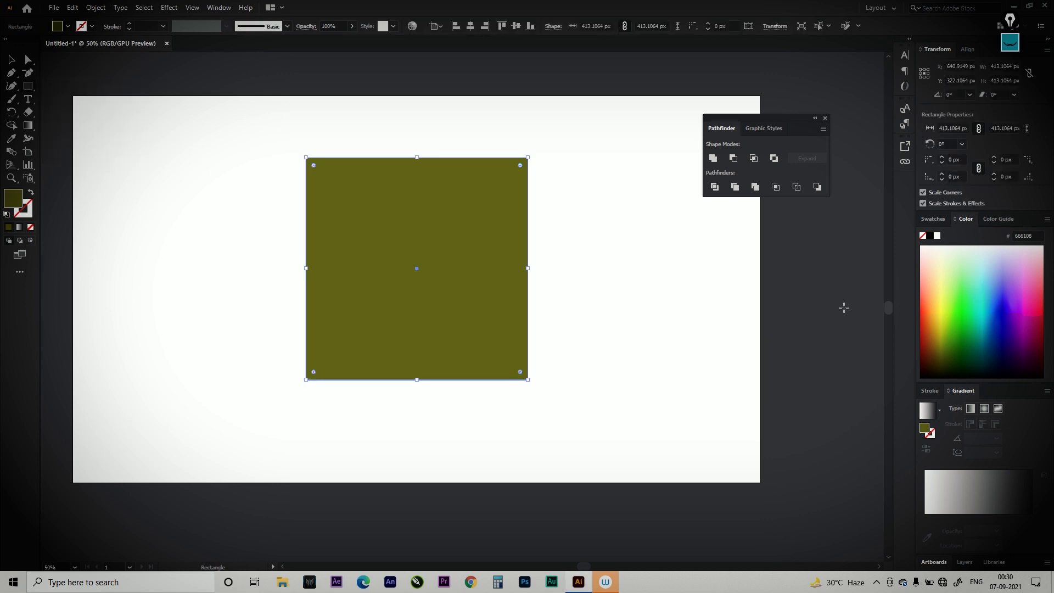
pyautogui.moveTo(425, 115); pyautogui.dragTo(615, 288)
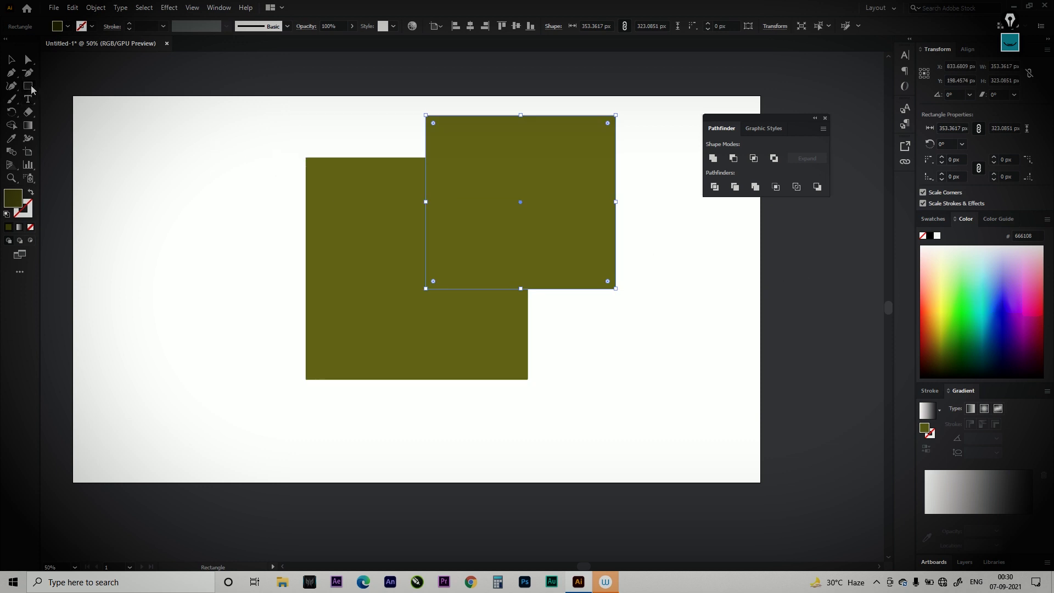
pyautogui.press('v')
pyautogui.moveTo(461, 173); pyautogui.dragTo(606, 225)
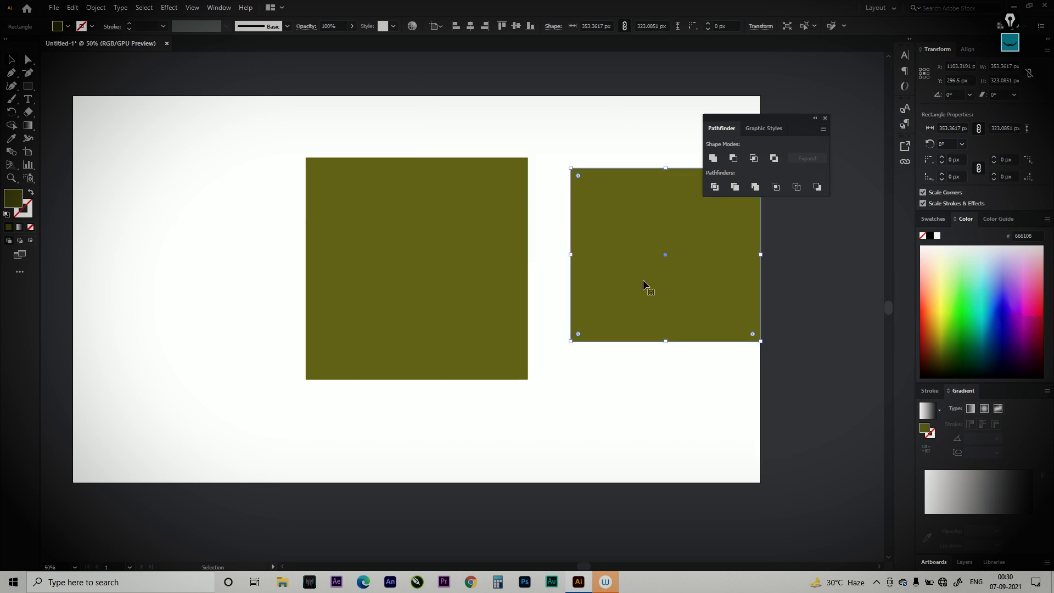
pyautogui.press('Delete')
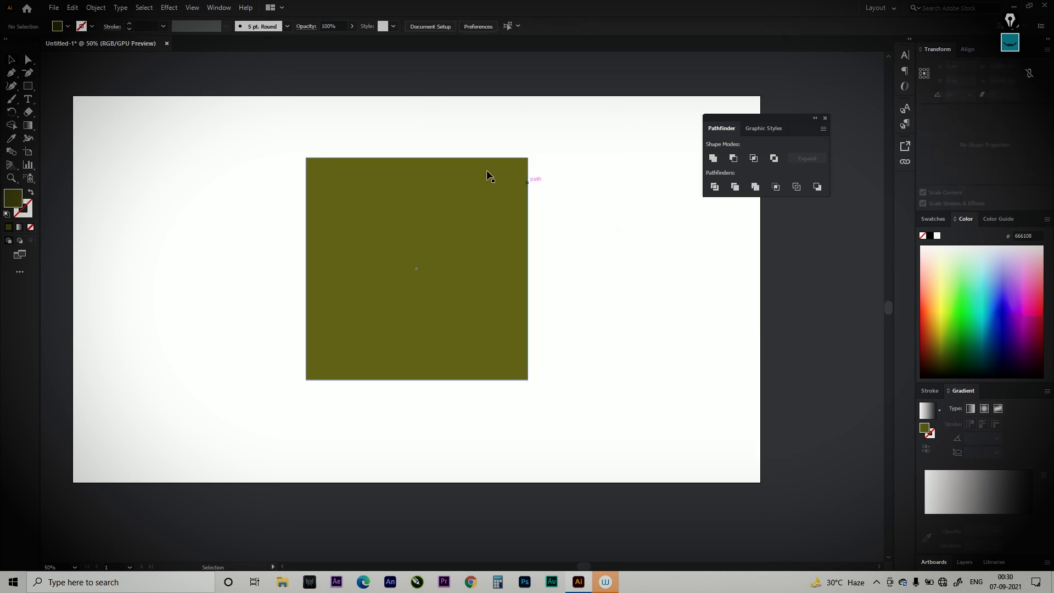
# Step: Activate the Line Segment tool and set its appearance to no fill with a red (F90303) stroke
pyautogui.rightClick(29, 91)
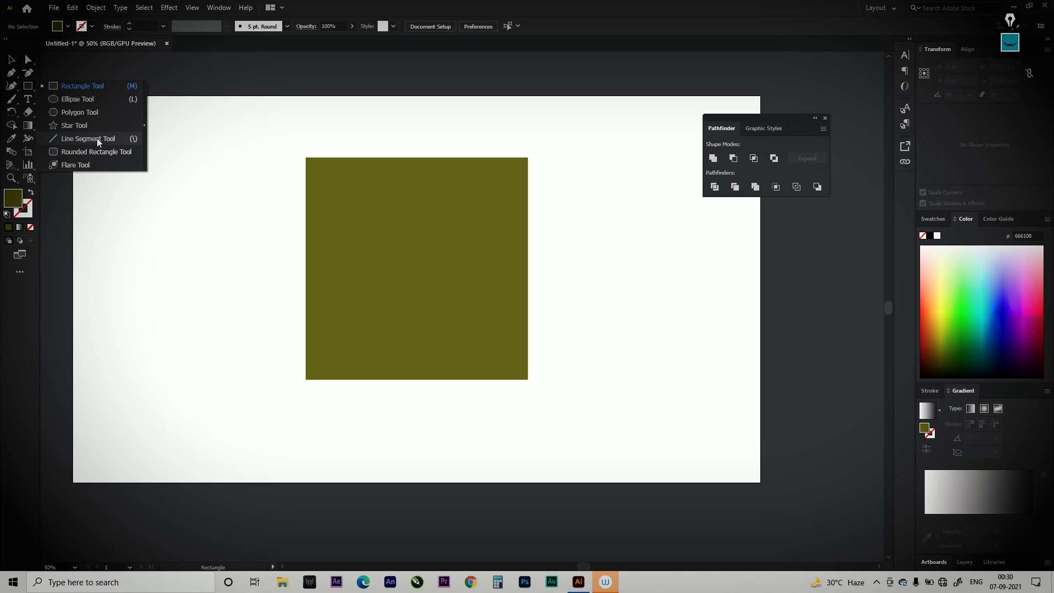
pyautogui.click(97, 137)
pyautogui.click(30, 216)
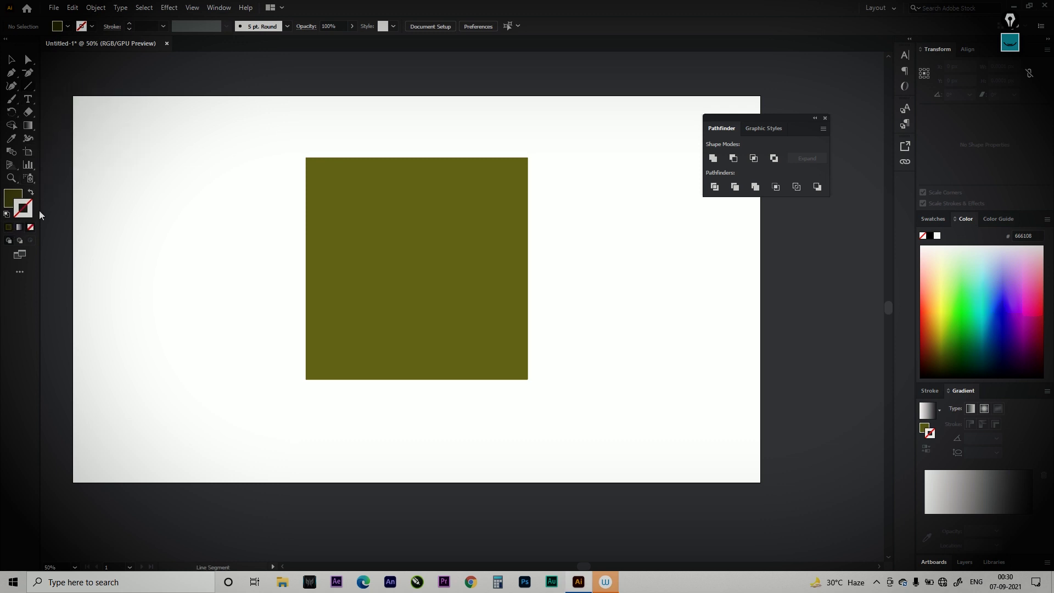
pyautogui.hotkey('shift', 'x')
pyautogui.click(13, 201)
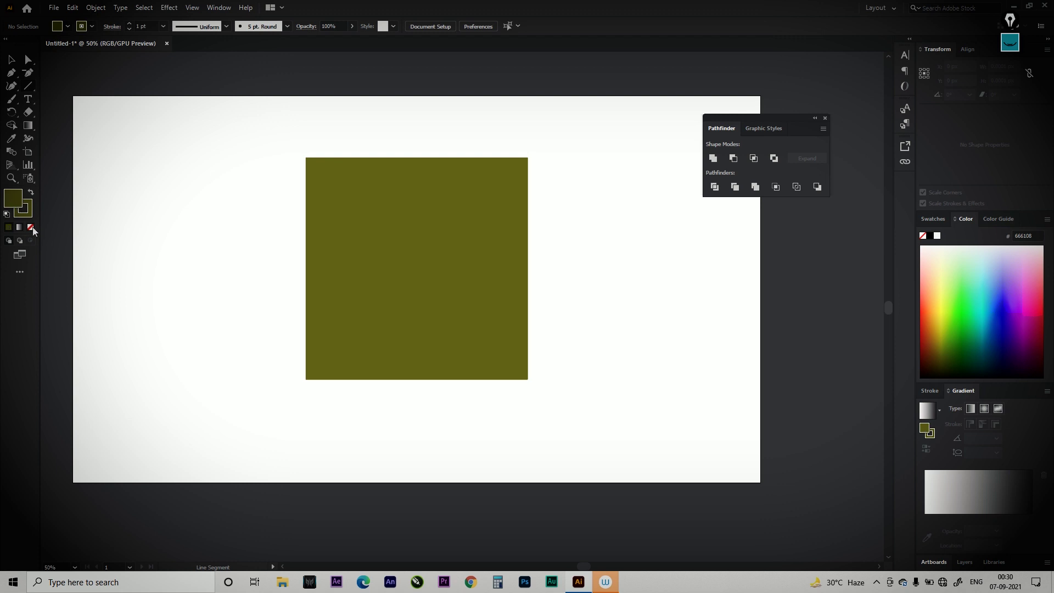
pyautogui.doubleClick(25, 211)
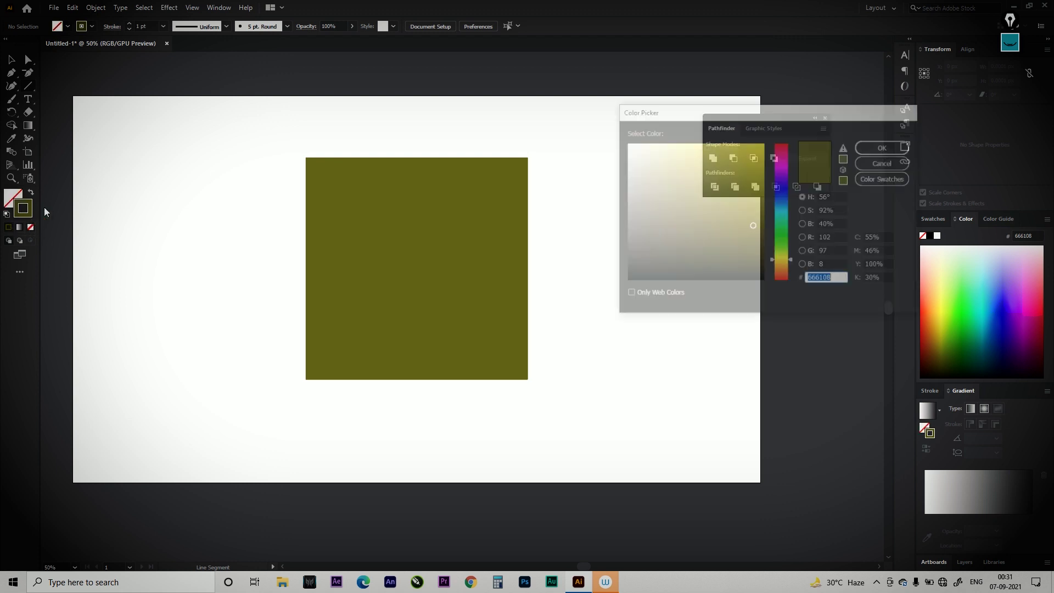
pyautogui.moveTo(758, 166); pyautogui.dragTo(785, 142)
pyautogui.click(762, 145)
pyautogui.click(885, 146)
# Step: Draw a diagonal red line about 558 px long across the olive square's upper-left corner
pyautogui.moveTo(472, 114)
pyautogui.mouseDown()
pyautogui.moveTo(412, 188)
pyautogui.moveTo(263, 325)
pyautogui.mouseUp()
pyautogui.click(10, 59)
pyautogui.hotkey('ctrl', '=')
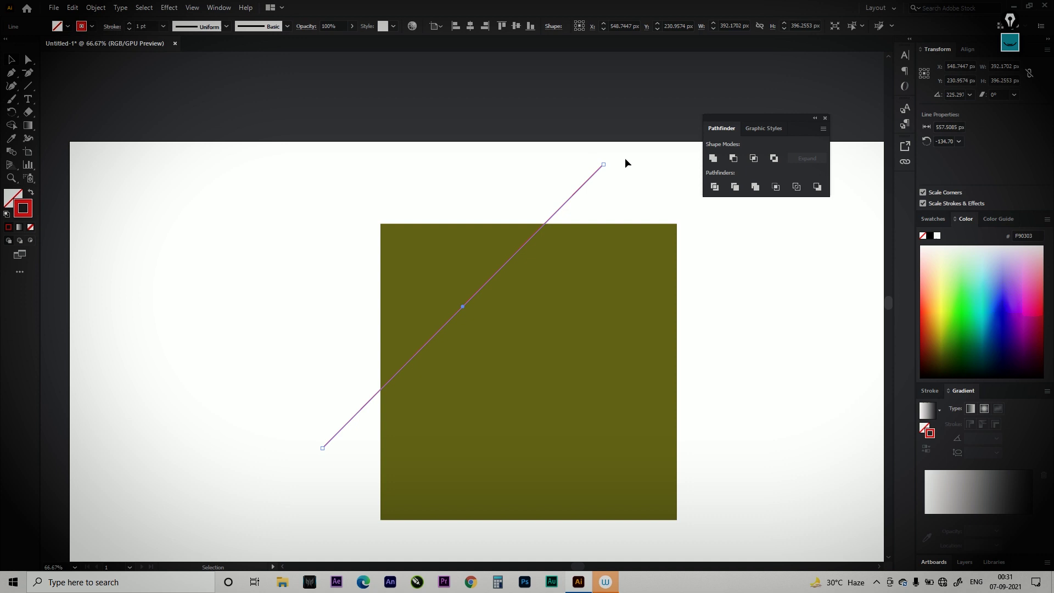
pyautogui.moveTo(614, 254); pyautogui.dragTo(554, 194)
pyautogui.click(554, 195)
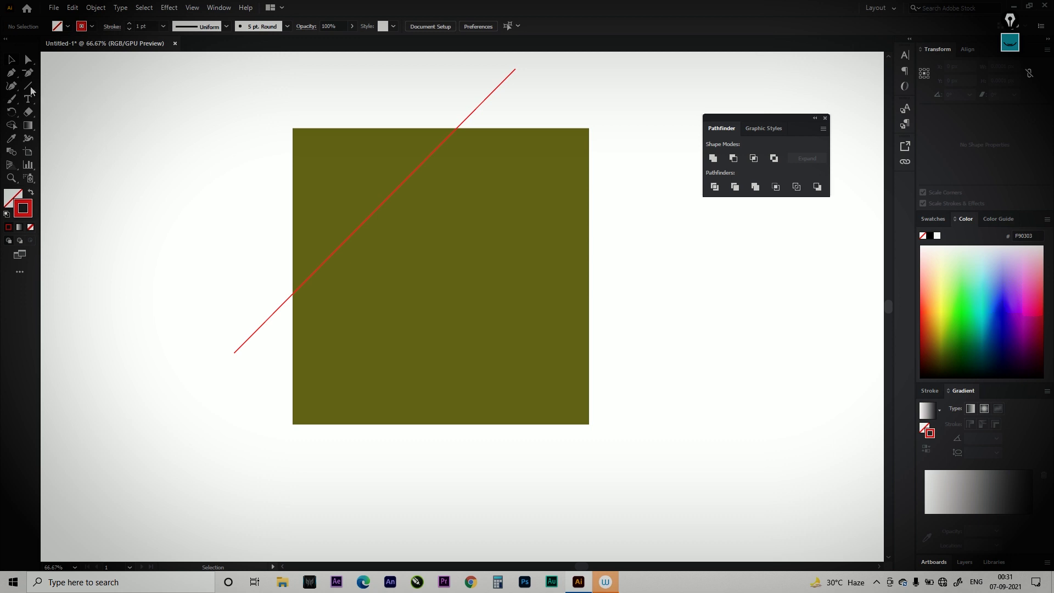
# Step: Draw an unfilled red-outlined rectangle overlapping the olive square's lower-right corner
pyautogui.moveTo(30, 88); pyautogui.dragTo(51, 81)
pyautogui.click(98, 86)
pyautogui.moveTo(683, 477); pyautogui.dragTo(507, 297)
pyautogui.click(12, 60)
pyautogui.click(617, 94)
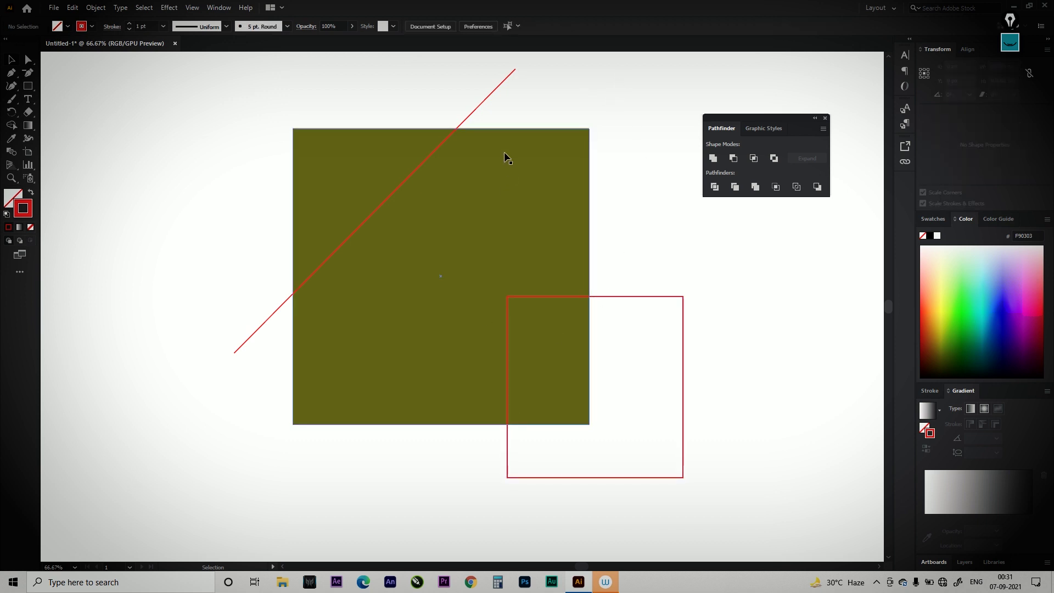
# Step: Clear the old pen annotations, mark where the line crosses the square's upper edge, and label it "Intersection point"
pyautogui.click(1009, 49)
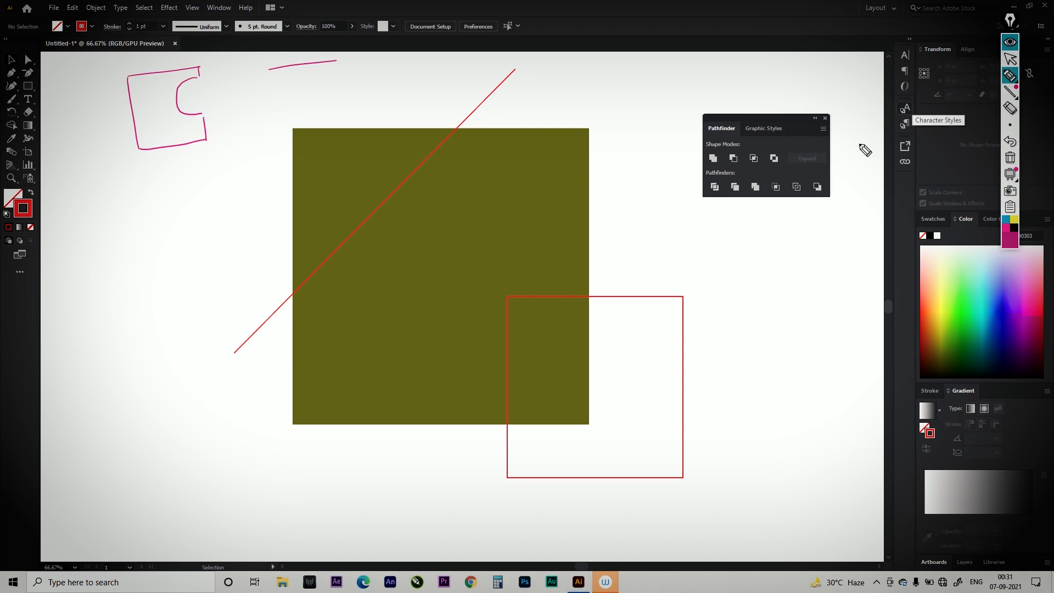
pyautogui.click(1010, 159)
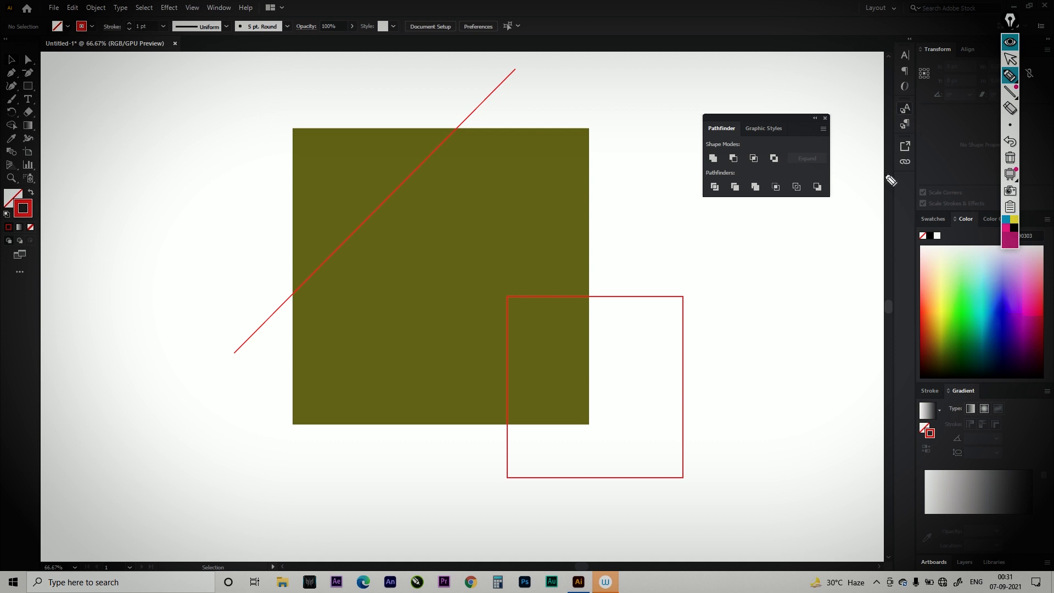
pyautogui.click(452, 124)
pyautogui.moveTo(420, 89)
pyautogui.mouseDown()
pyautogui.moveTo(477, 65)
pyautogui.moveTo(479, 77)
pyautogui.moveTo(496, 67)
pyautogui.moveTo(452, 100)
pyautogui.moveTo(496, 92)
pyautogui.mouseUp()
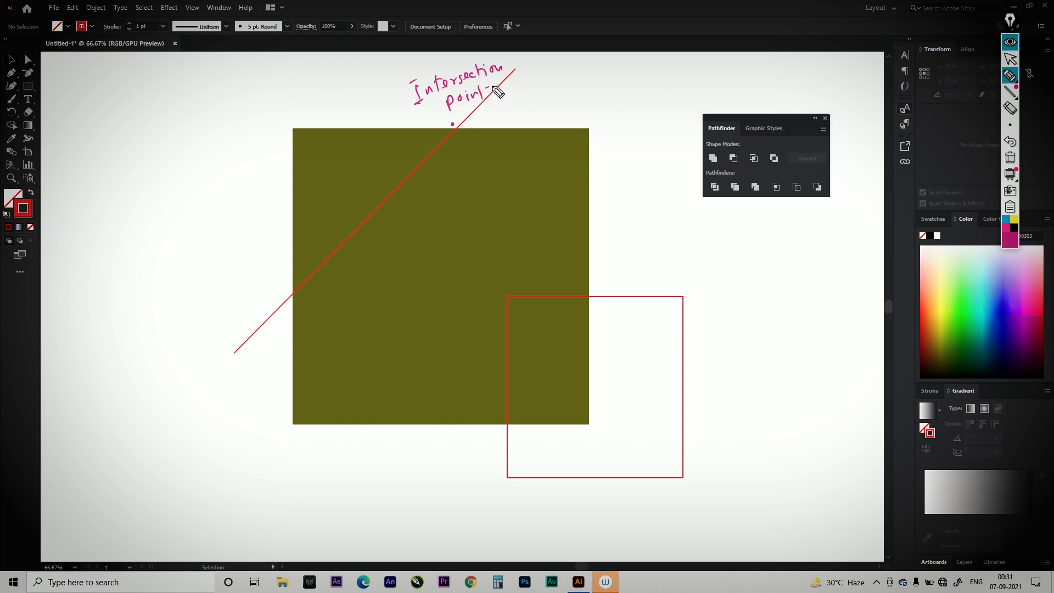
# Step: Annotate the line's crossing on the square's left edge and the two rectangle crossings, and hide the annotations
pyautogui.moveTo(211, 281)
pyautogui.mouseDown()
pyautogui.moveTo(219, 308)
pyautogui.moveTo(225, 279)
pyautogui.moveTo(231, 287)
pyautogui.moveTo(235, 271)
pyautogui.moveTo(236, 283)
pyautogui.moveTo(278, 273)
pyautogui.mouseUp()
pyautogui.moveTo(420, 93)
pyautogui.mouseDown()
pyautogui.moveTo(313, 125)
pyautogui.moveTo(285, 316)
pyautogui.moveTo(296, 309)
pyautogui.moveTo(278, 319)
pyautogui.moveTo(301, 298)
pyautogui.mouseUp()
pyautogui.click(588, 296)
pyautogui.click(508, 424)
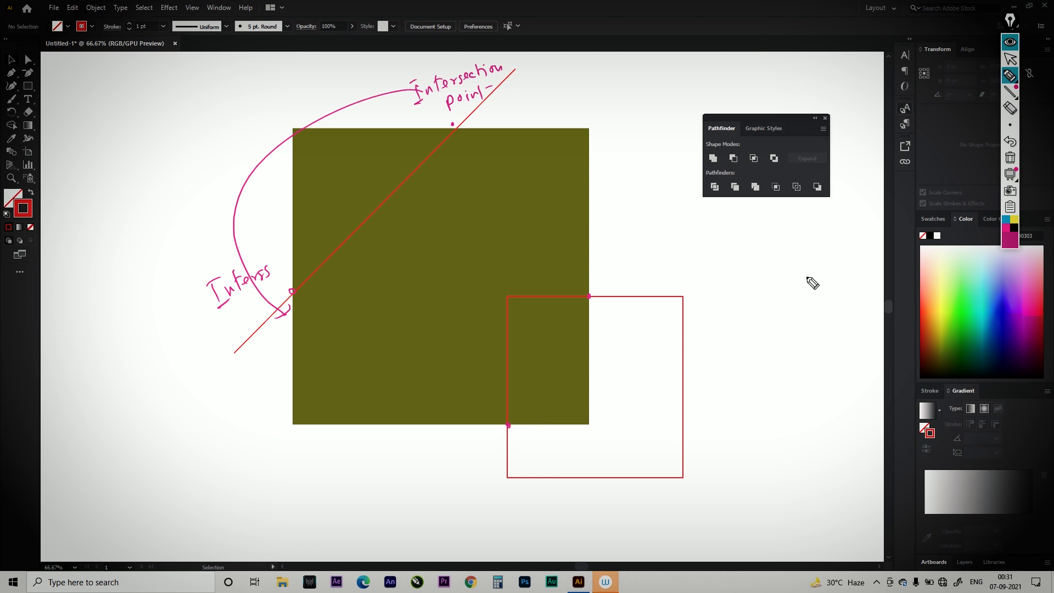
pyautogui.click(1009, 41)
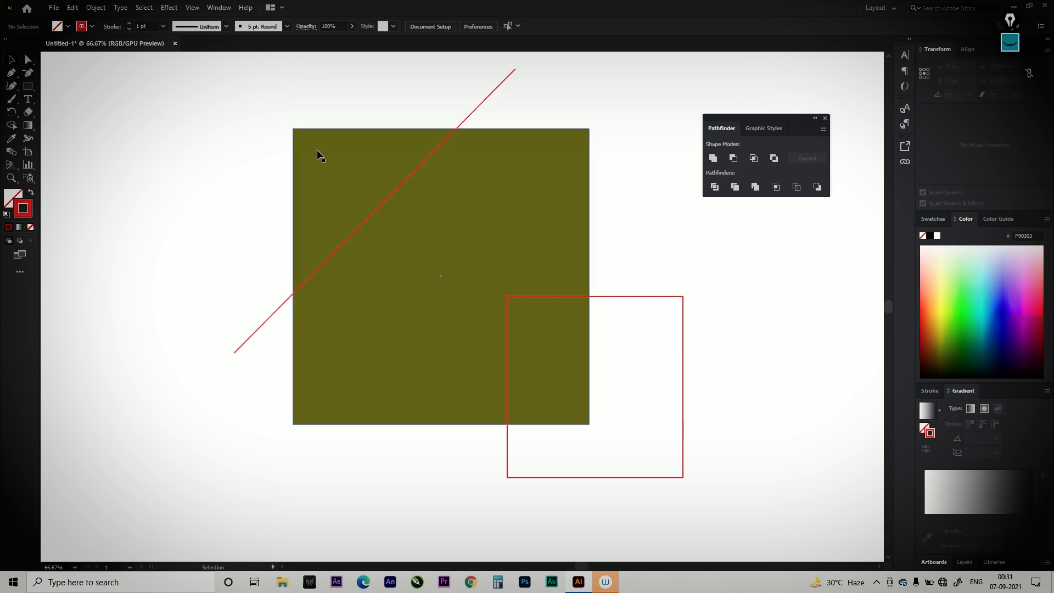
# Step: Split the square, line and rectangle at their intersections with Divide, and ungroup the result
pyautogui.moveTo(187, 75); pyautogui.dragTo(726, 507)
pyautogui.click(715, 186)
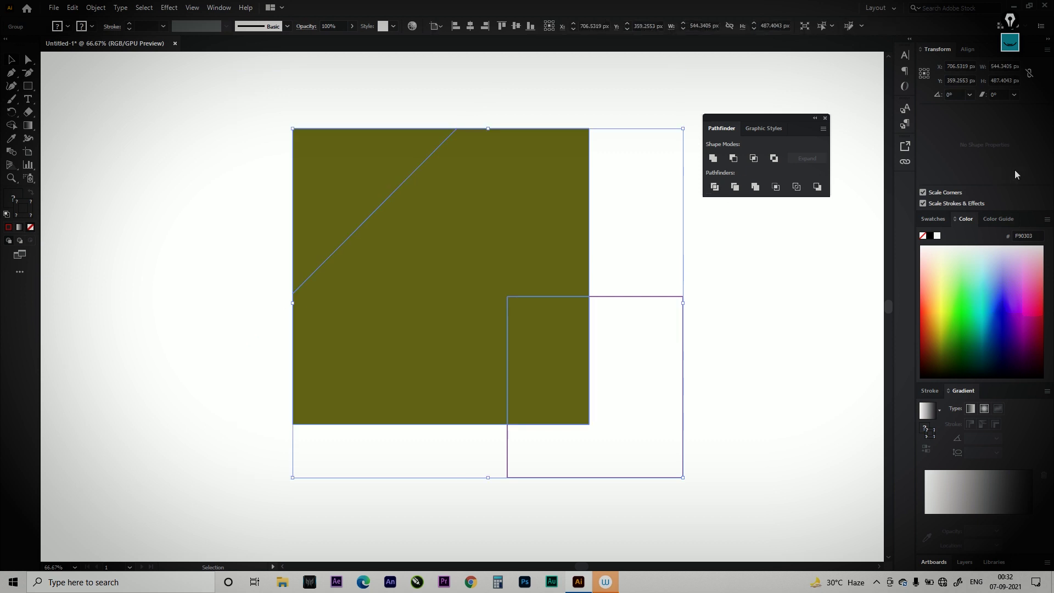
pyautogui.rightClick(416, 282)
pyautogui.click(480, 367)
pyautogui.hotkey('ctrl', 'shift', 'a')
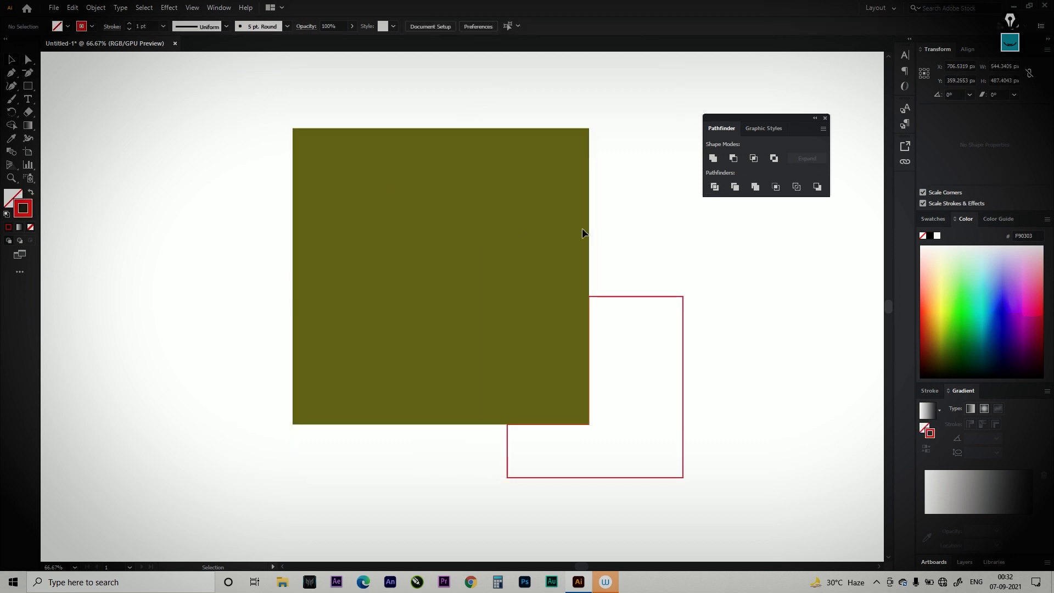
# Step: Pull apart the triangle, the red L-shaped outline, the large olive piece and the small overlap rectangle
pyautogui.moveTo(360, 187); pyautogui.dragTo(328, 170)
pyautogui.click(683, 430)
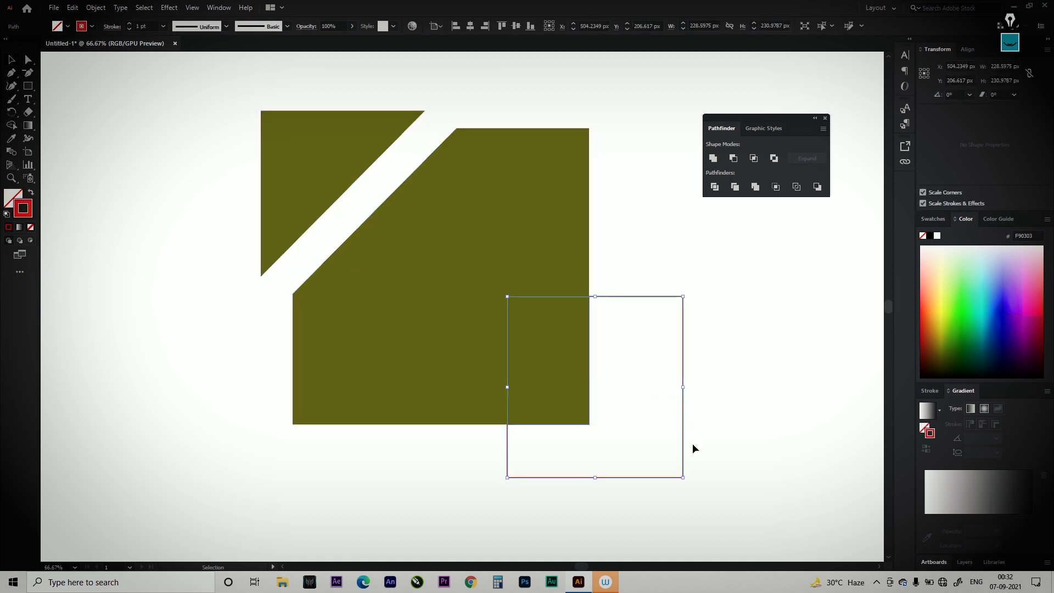
pyautogui.moveTo(684, 448); pyautogui.dragTo(726, 480)
pyautogui.moveTo(553, 254); pyautogui.dragTo(590, 184)
pyautogui.moveTo(530, 389); pyautogui.dragTo(441, 494)
pyautogui.click(816, 336)
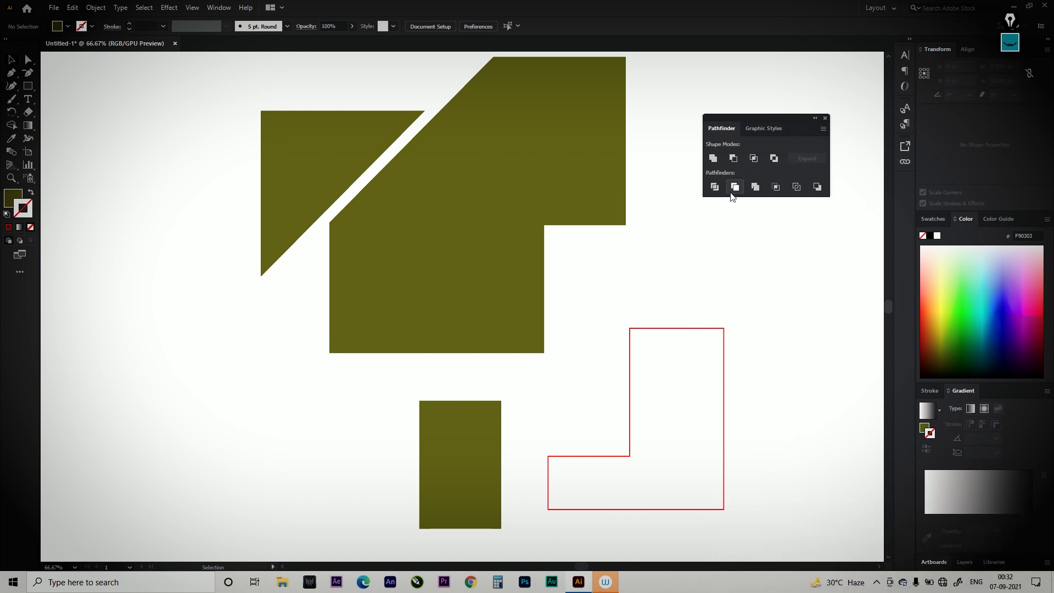
# Step: Delete the separated pieces and draw an olive circle about 447 px in diameter on the empty artboard
pyautogui.moveTo(207, 99); pyautogui.dragTo(752, 497)
pyautogui.press('Delete')
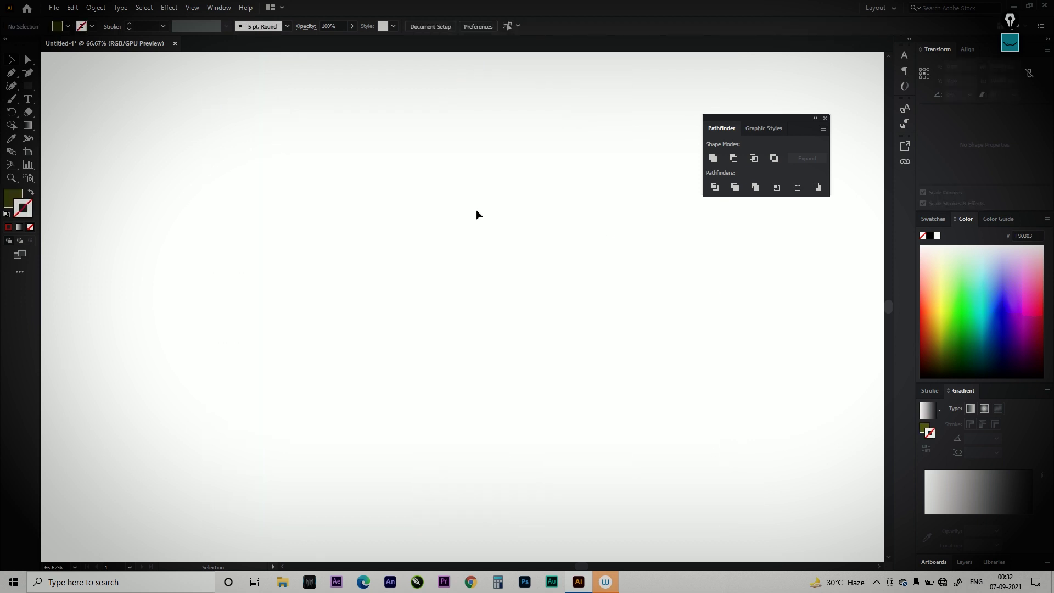
pyautogui.click(29, 87)
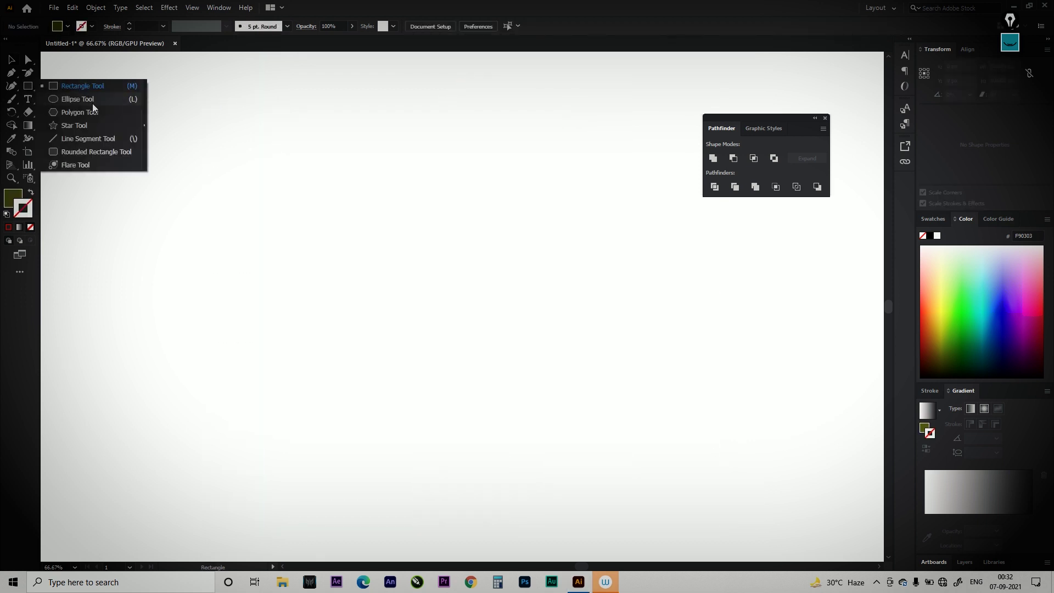
pyautogui.click(92, 103)
pyautogui.moveTo(317, 123); pyautogui.dragTo(638, 444)
# Step: Draw a diagonal line about 640 px long across the circle, extending past both sides, and give it a red stroke
pyautogui.click(26, 90)
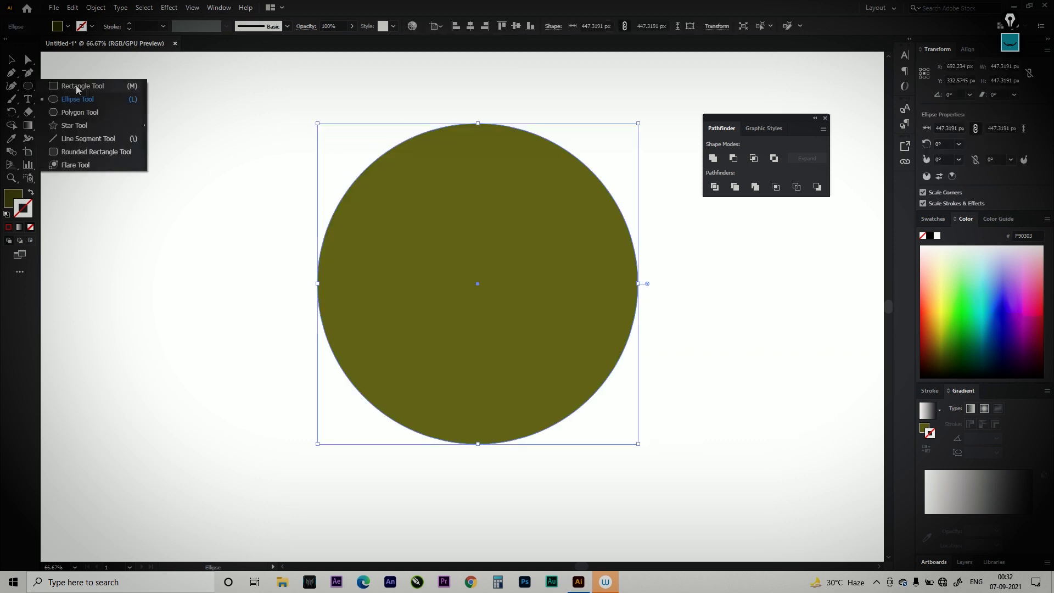
pyautogui.click(98, 140)
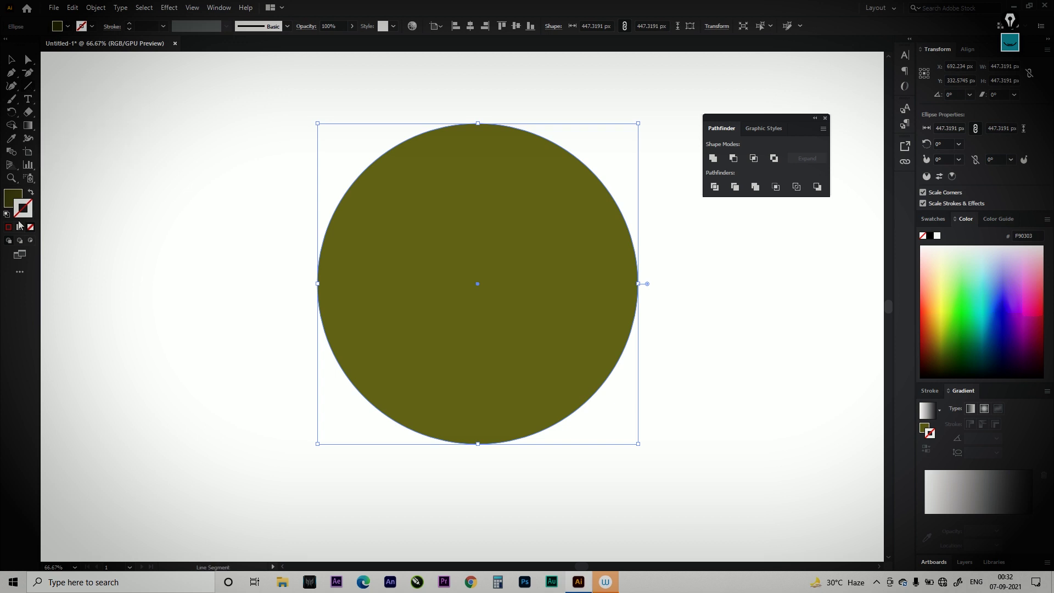
pyautogui.moveTo(607, 91)
pyautogui.mouseDown()
pyautogui.moveTo(349, 352)
pyautogui.moveTo(314, 443)
pyautogui.mouseUp()
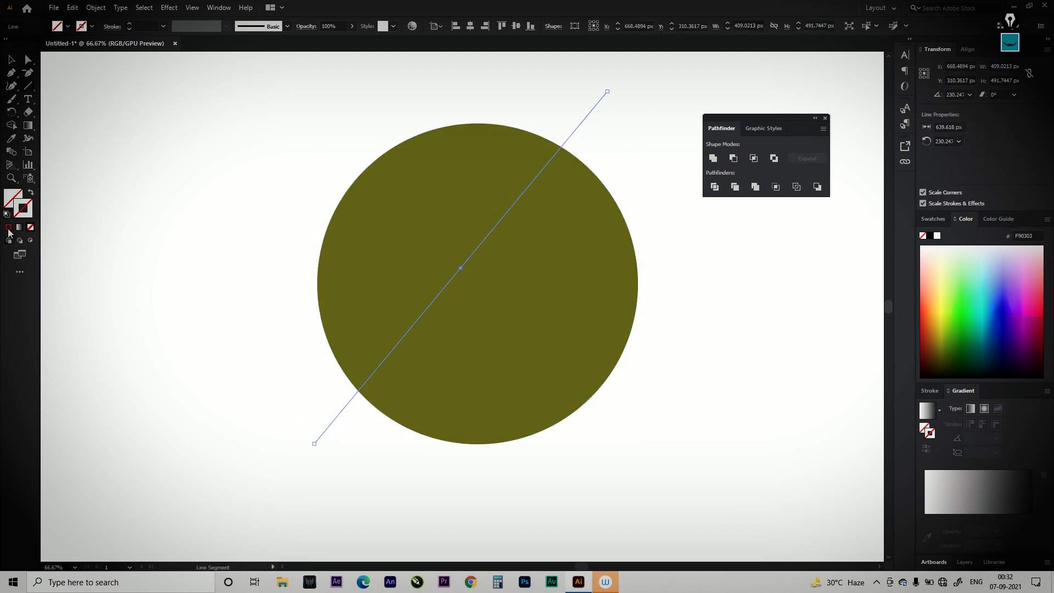
pyautogui.click(8, 227)
pyautogui.click(11, 61)
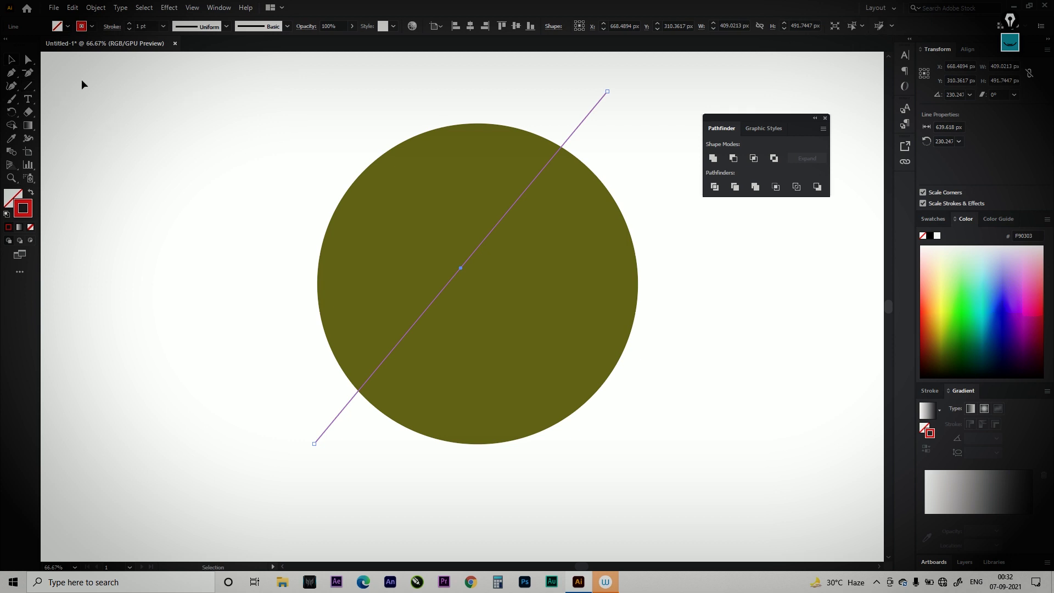
pyautogui.click(157, 92)
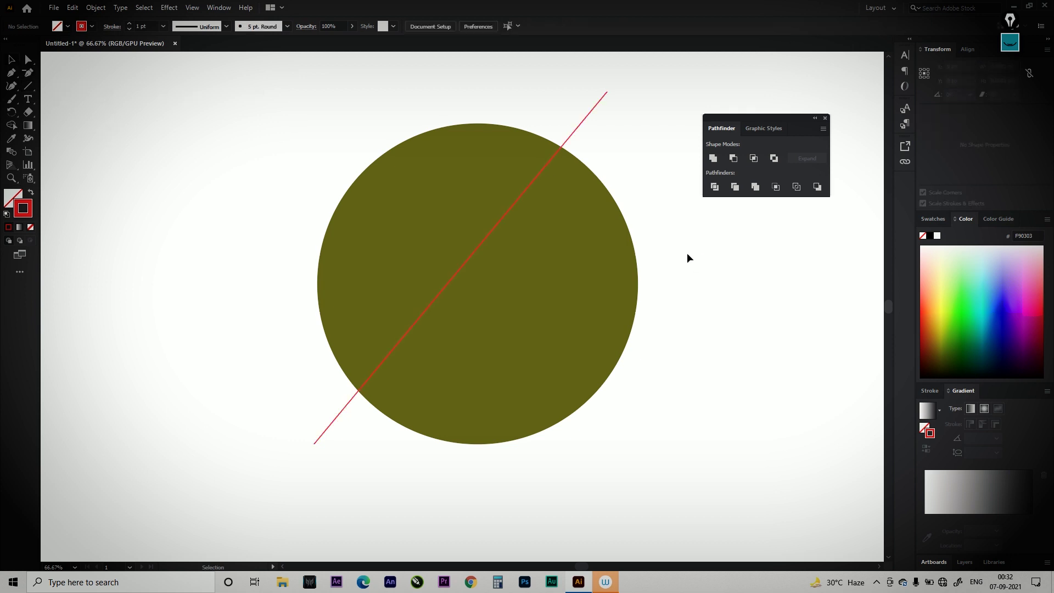
# Step: Split the circle along the diagonal line with Divide, shift the grouped result around, and undo the last move
pyautogui.moveTo(405, 178); pyautogui.dragTo(677, 294)
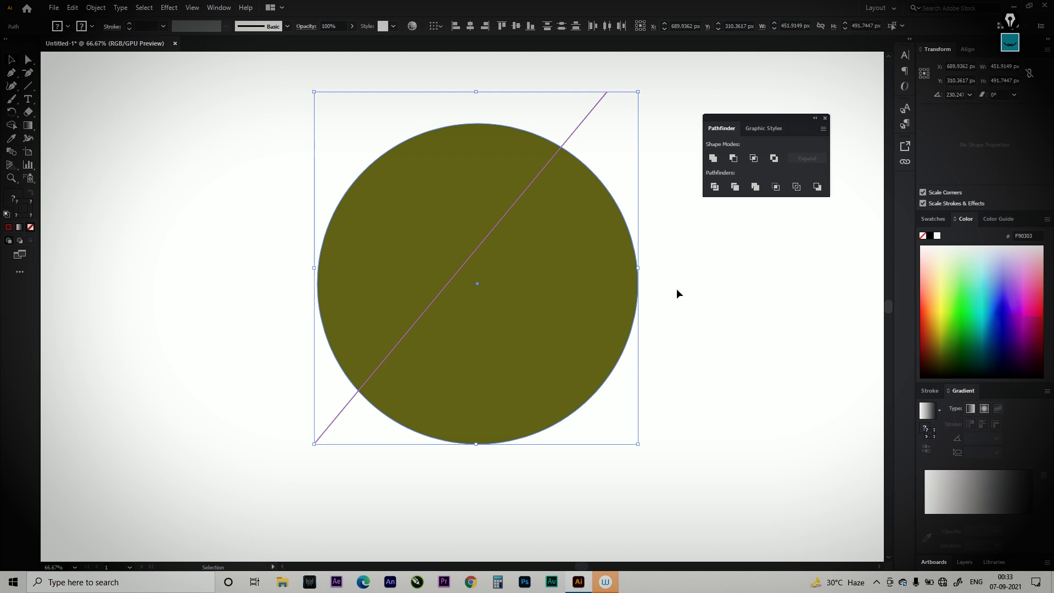
pyautogui.click(715, 188)
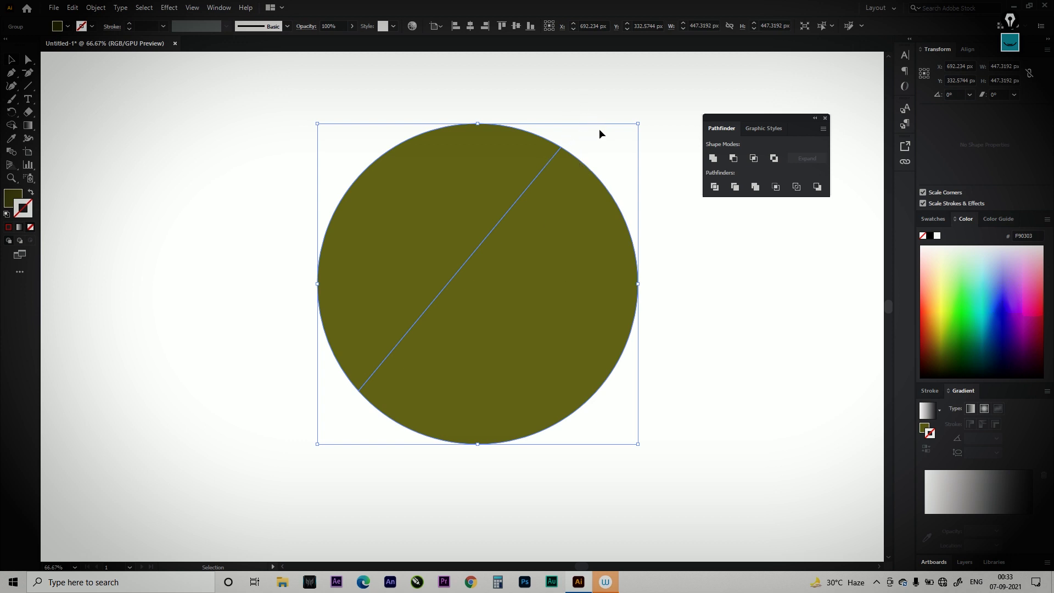
pyautogui.moveTo(560, 269); pyautogui.dragTo(500, 253)
pyautogui.click(706, 284)
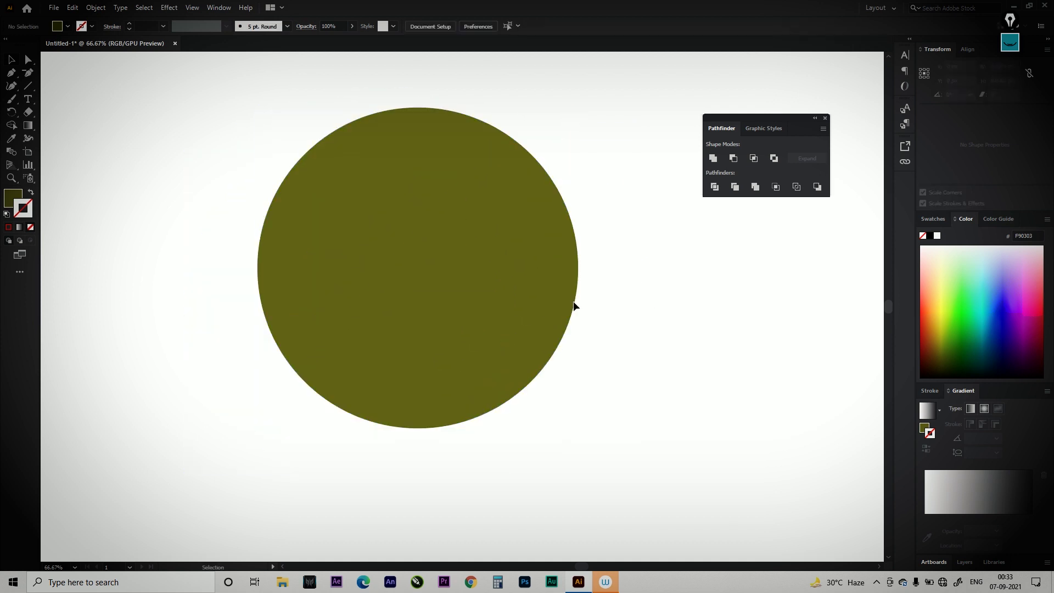
pyautogui.moveTo(470, 308); pyautogui.dragTo(440, 386)
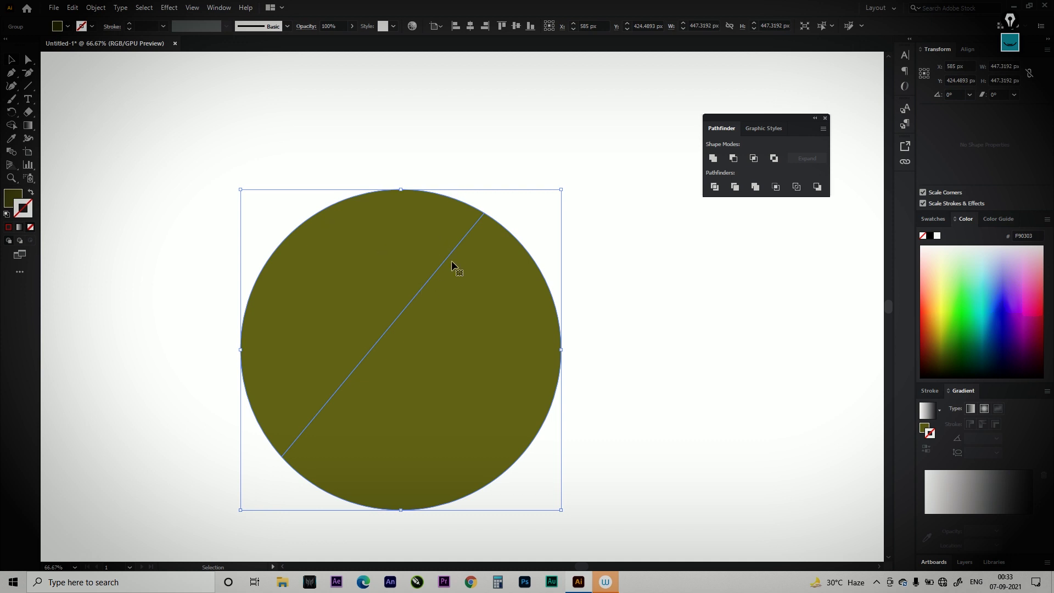
pyautogui.moveTo(433, 357); pyautogui.dragTo(453, 323)
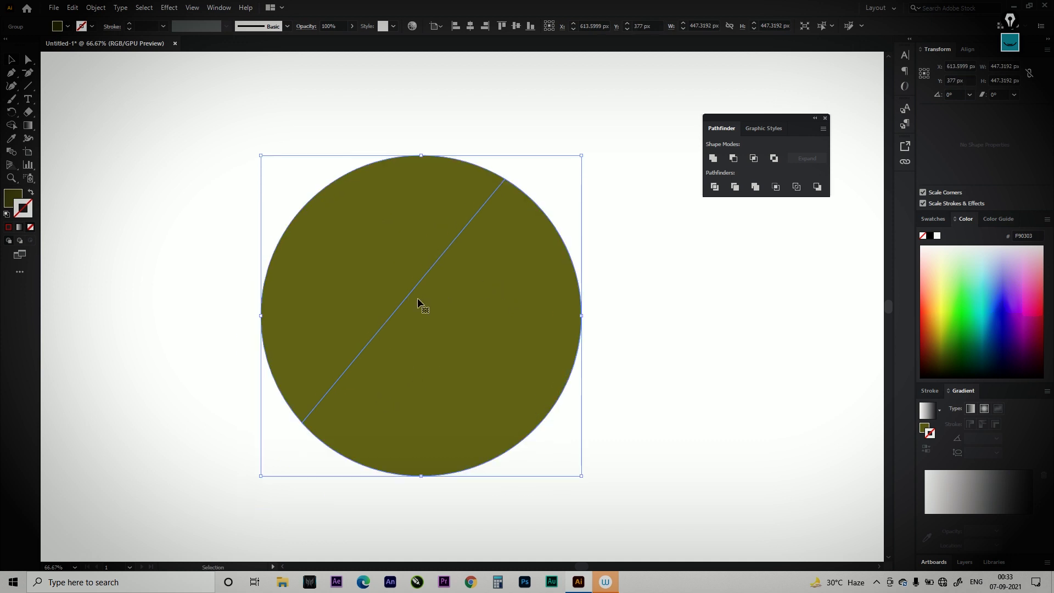
pyautogui.hotkey('ctrl', 'z')
# Step: Ungroup the divided circle and pull its two halves apart
pyautogui.rightClick(443, 320)
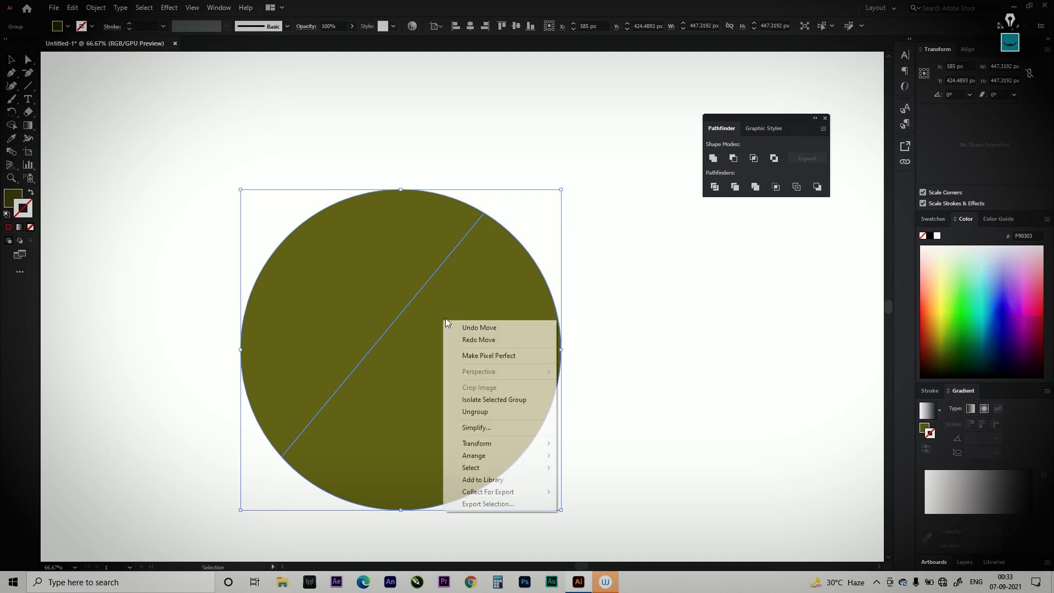
pyautogui.click(489, 412)
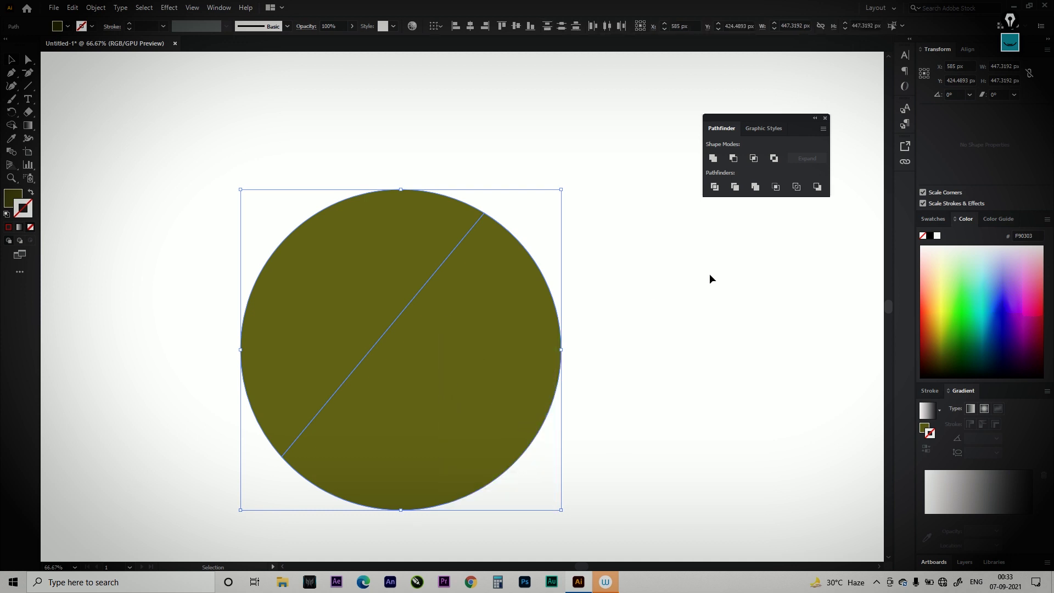
pyautogui.click(729, 284)
pyautogui.moveTo(476, 362); pyautogui.dragTo(494, 371)
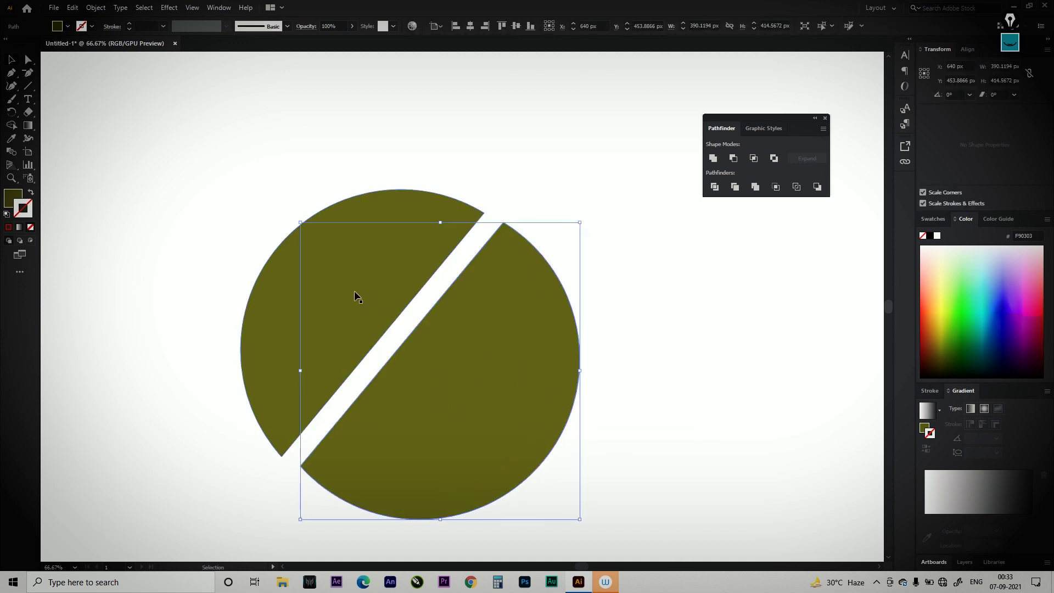
pyautogui.moveTo(355, 294); pyautogui.dragTo(337, 287)
pyautogui.moveTo(532, 346); pyautogui.dragTo(559, 306)
pyautogui.click(629, 315)
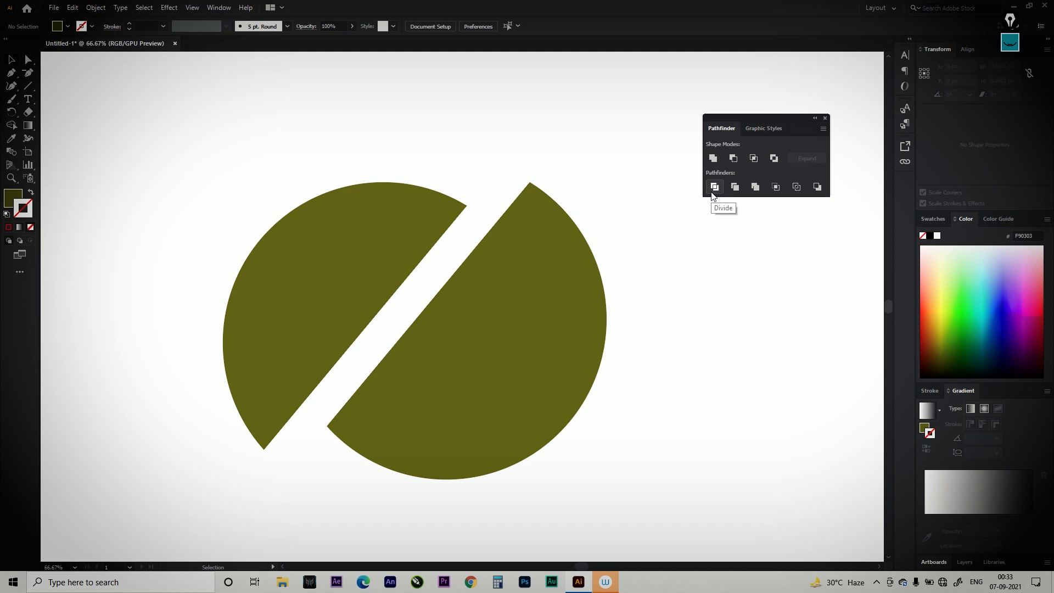
# Step: Delete both circle halves from the artboard
pyautogui.hotkey('ctrl', '-')
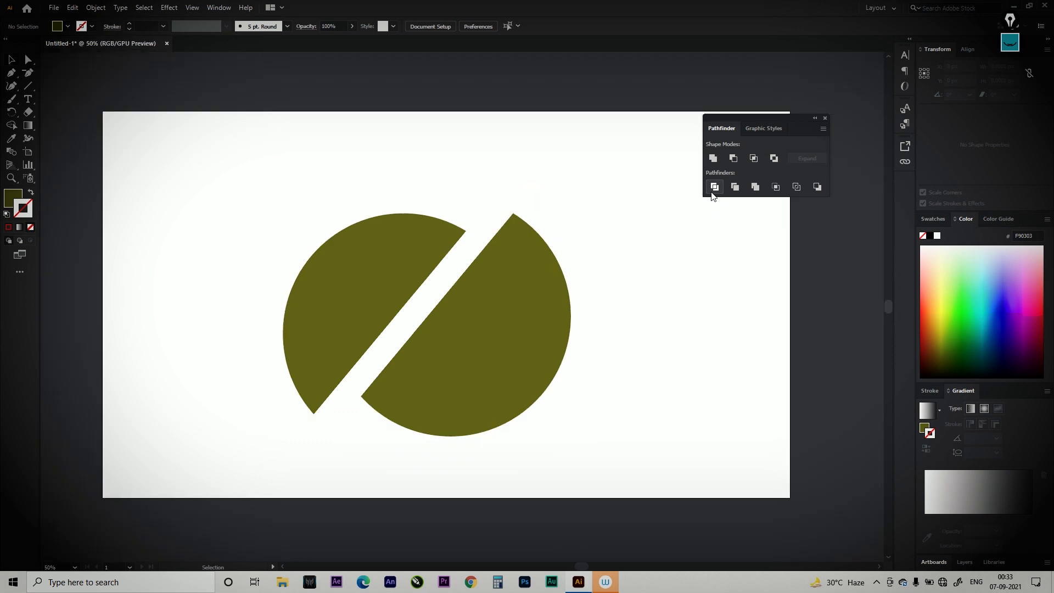
pyautogui.moveTo(268, 209); pyautogui.dragTo(694, 461)
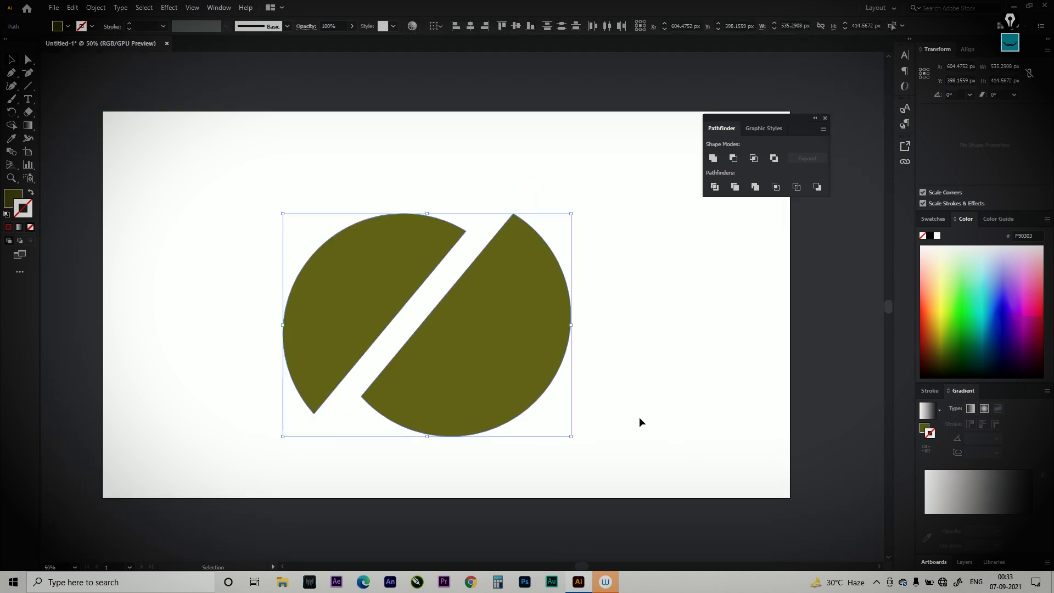
pyautogui.press('Delete')
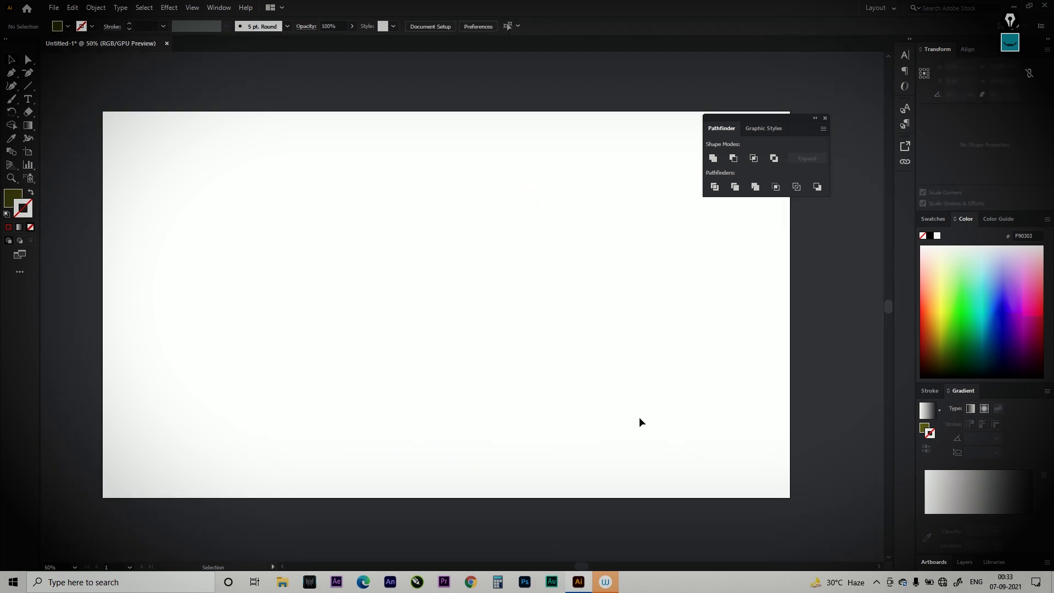
# Step: Set the fill to red FF0000 and draw a square about 559 px wide
pyautogui.click(28, 85)
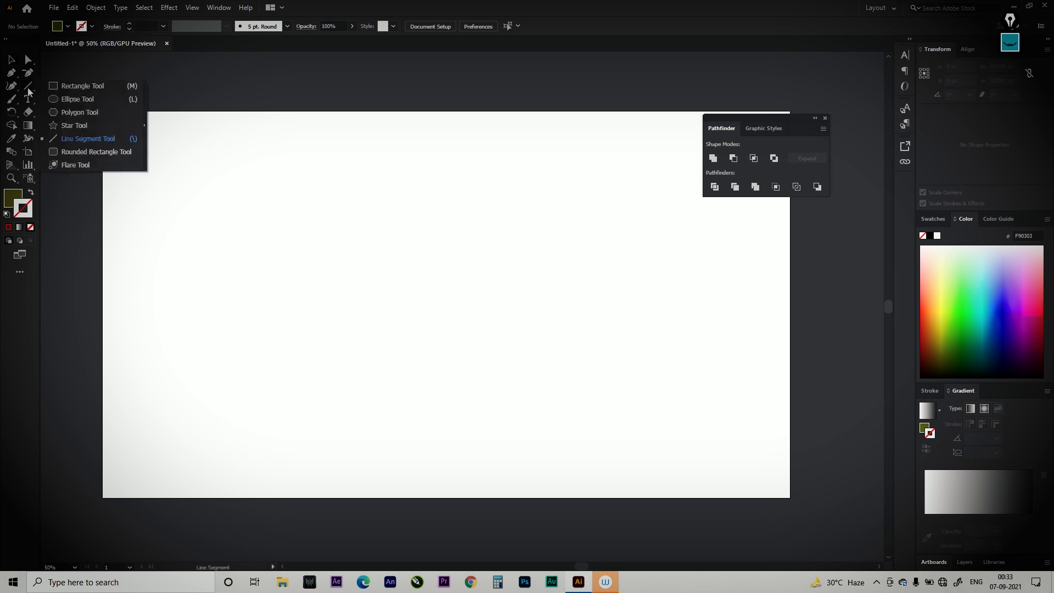
pyautogui.click(82, 86)
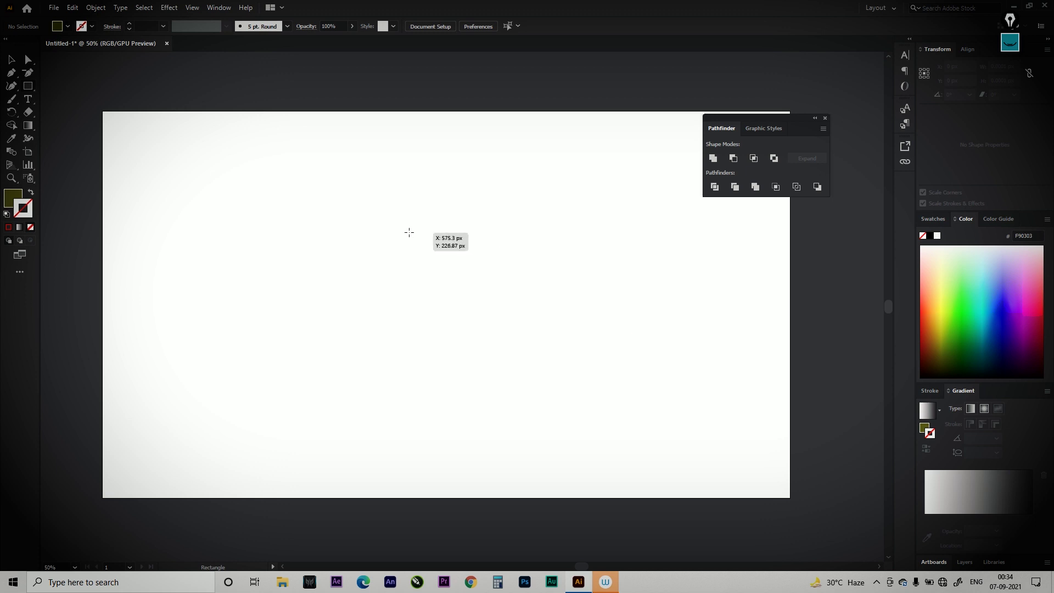
pyautogui.moveTo(34, 89); pyautogui.dragTo(55, 86)
pyautogui.doubleClick(14, 199)
pyautogui.click(782, 144)
pyautogui.click(763, 144)
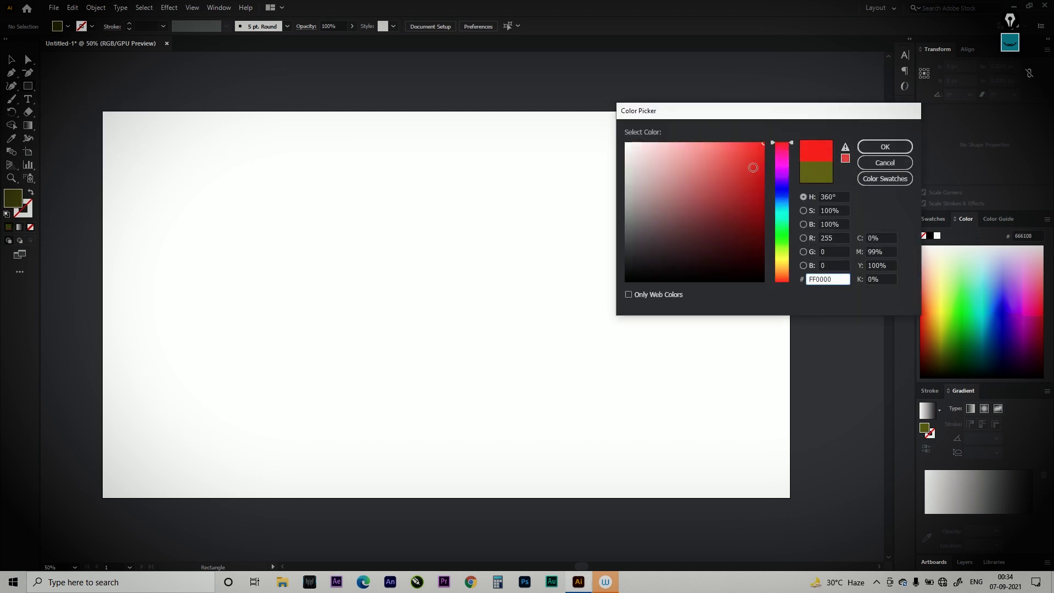
pyautogui.click(880, 147)
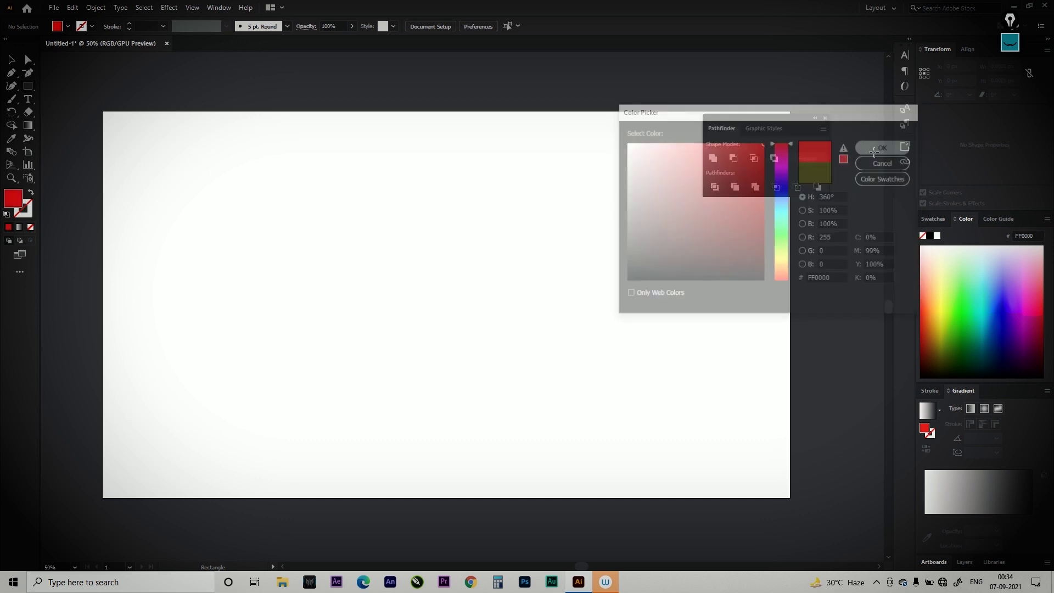
pyautogui.moveTo(404, 214); pyautogui.dragTo(585, 405)
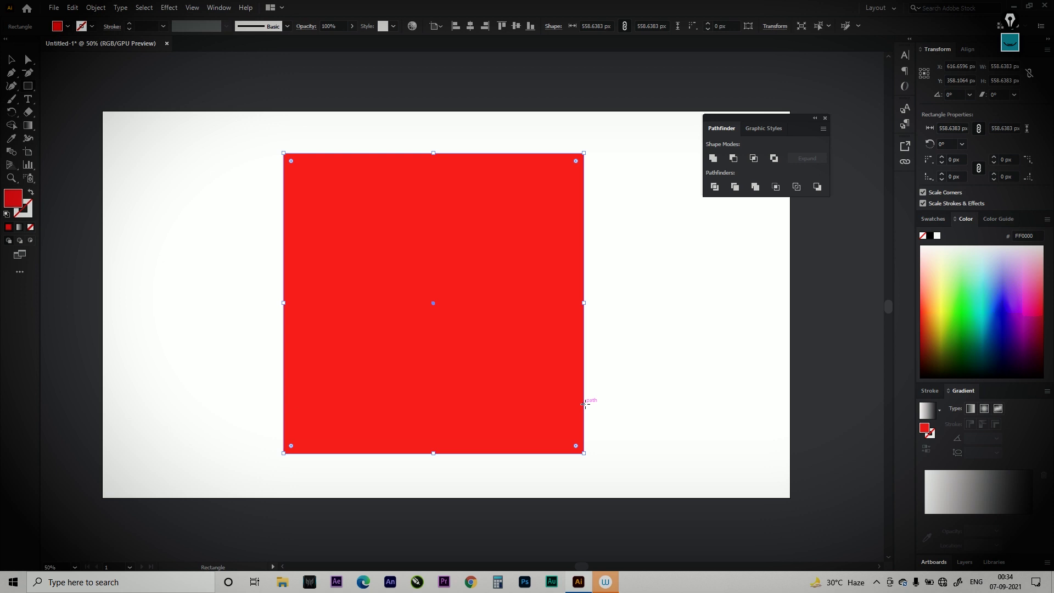
# Step: Centre the red square horizontally and vertically on the artboard, and reselect it
pyautogui.click(12, 63)
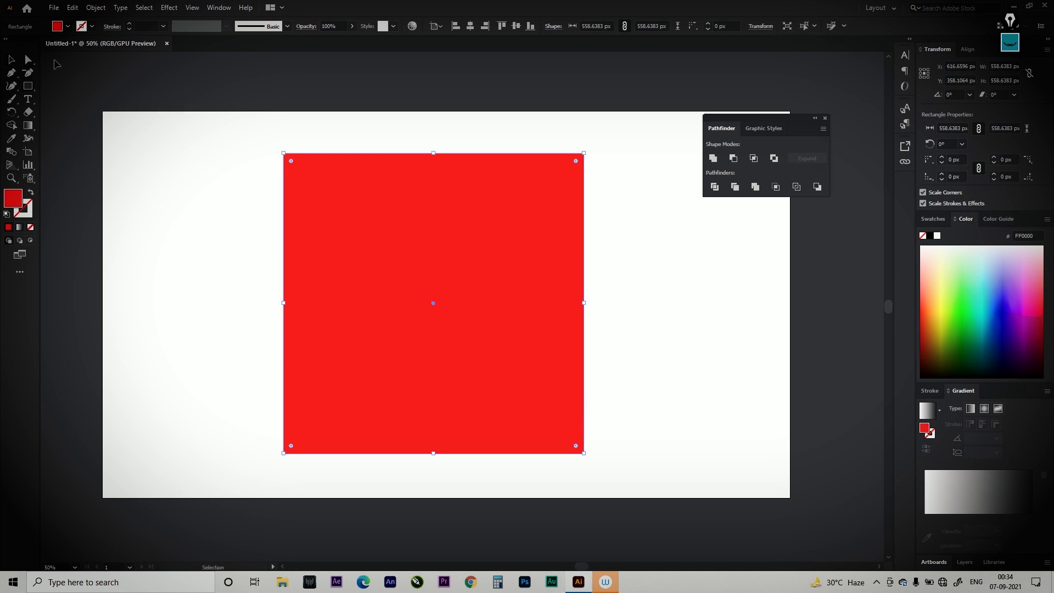
pyautogui.click(470, 26)
pyautogui.click(516, 26)
pyautogui.click(669, 241)
pyautogui.click(488, 192)
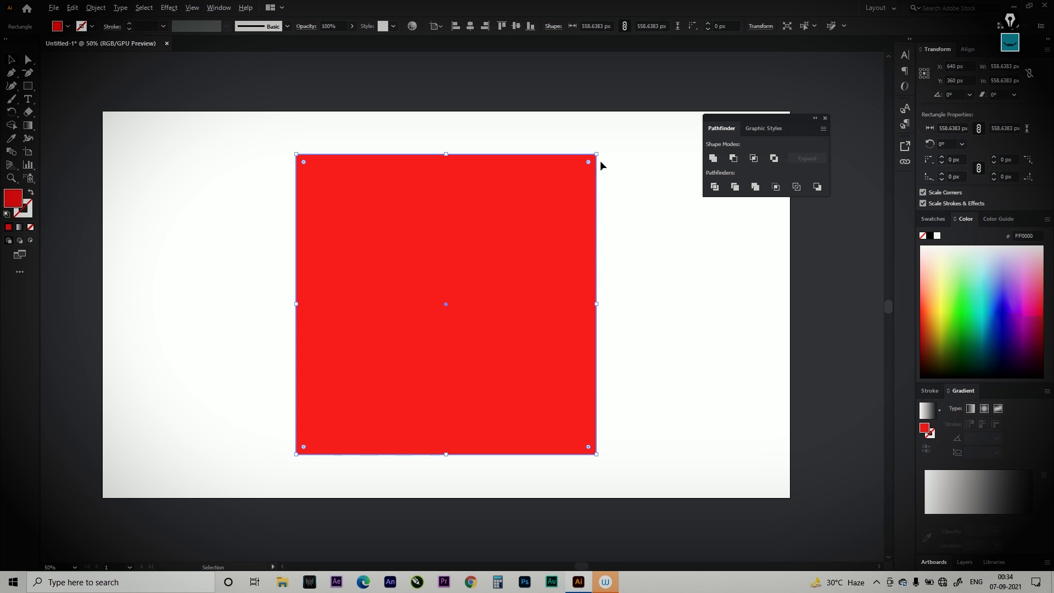
# Step: Create a centred copy of the red square scaled down to about 397 px, and fill it with dark red 490F0F
pyautogui.moveTo(596, 153); pyautogui.dragTo(549, 207)
pyautogui.hotkey('ctrl', 'z')
pyautogui.moveTo(597, 155); pyautogui.dragTo(578, 197)
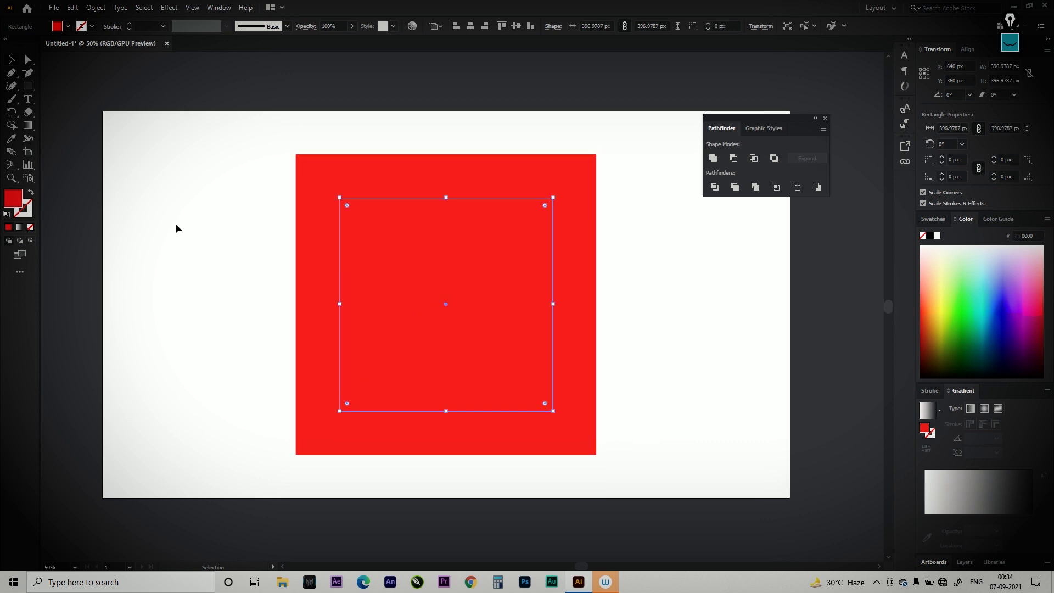
pyautogui.doubleClick(18, 202)
pyautogui.click(735, 242)
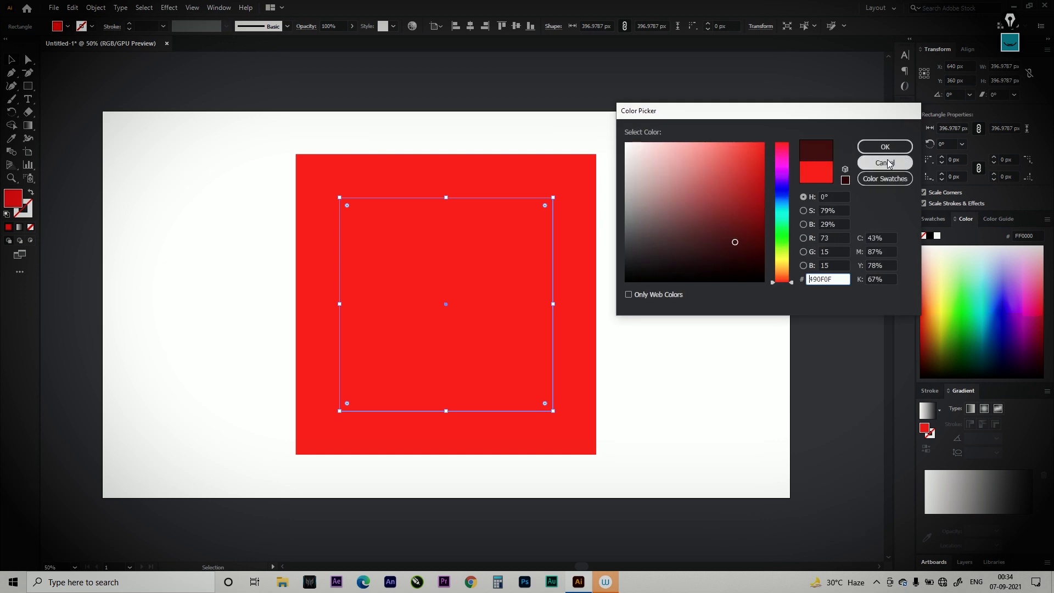
pyautogui.click(885, 147)
# Step: Cut the dark inner square out of the red square with Minus Front, test-move the frame, and undo the move
pyautogui.moveTo(183, 141); pyautogui.dragTo(674, 320)
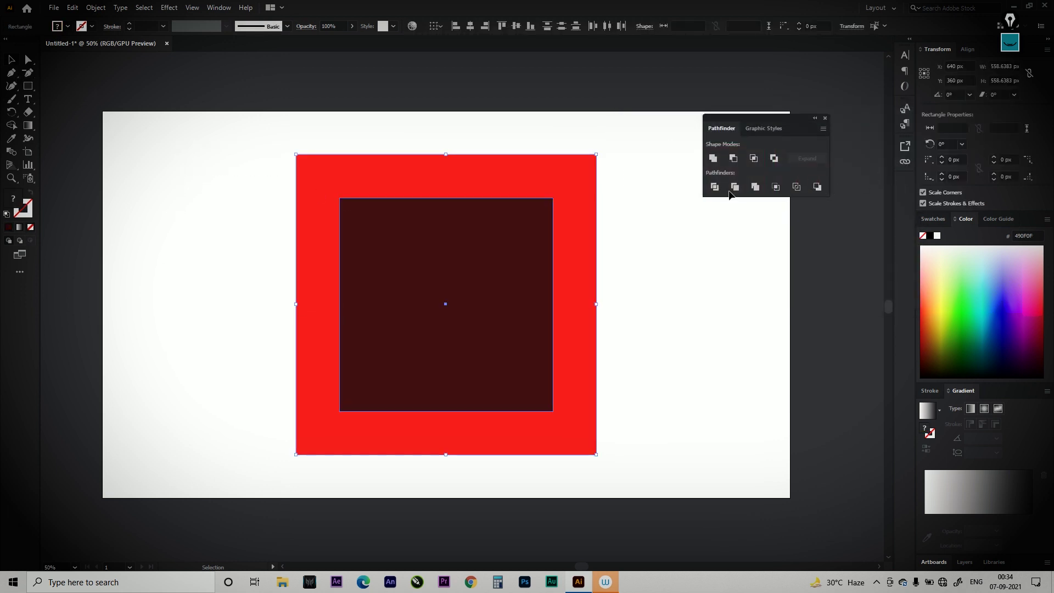
pyautogui.click(733, 159)
pyautogui.click(706, 296)
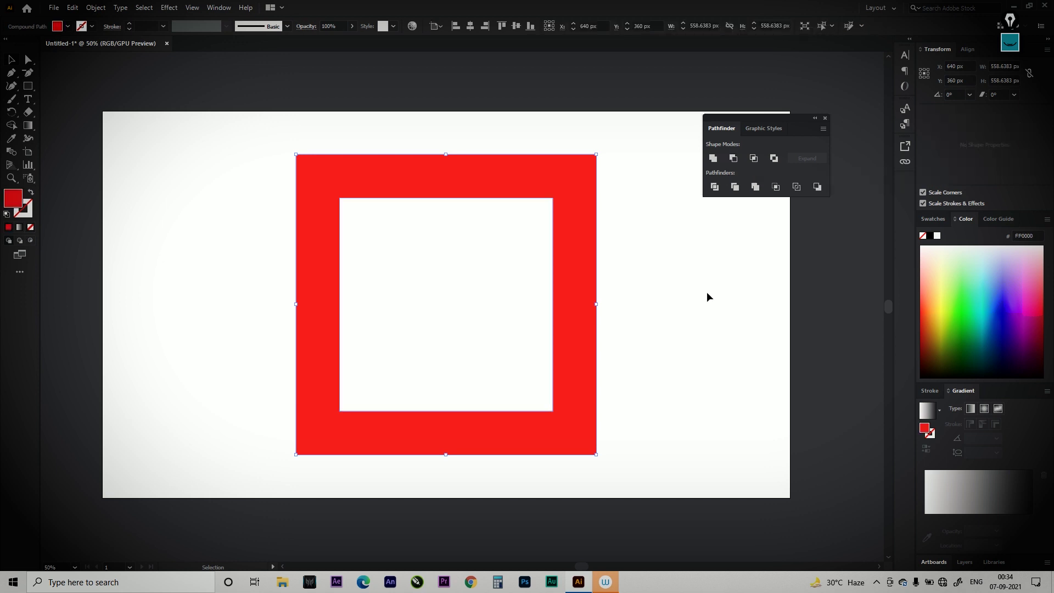
pyautogui.moveTo(578, 351); pyautogui.dragTo(547, 206)
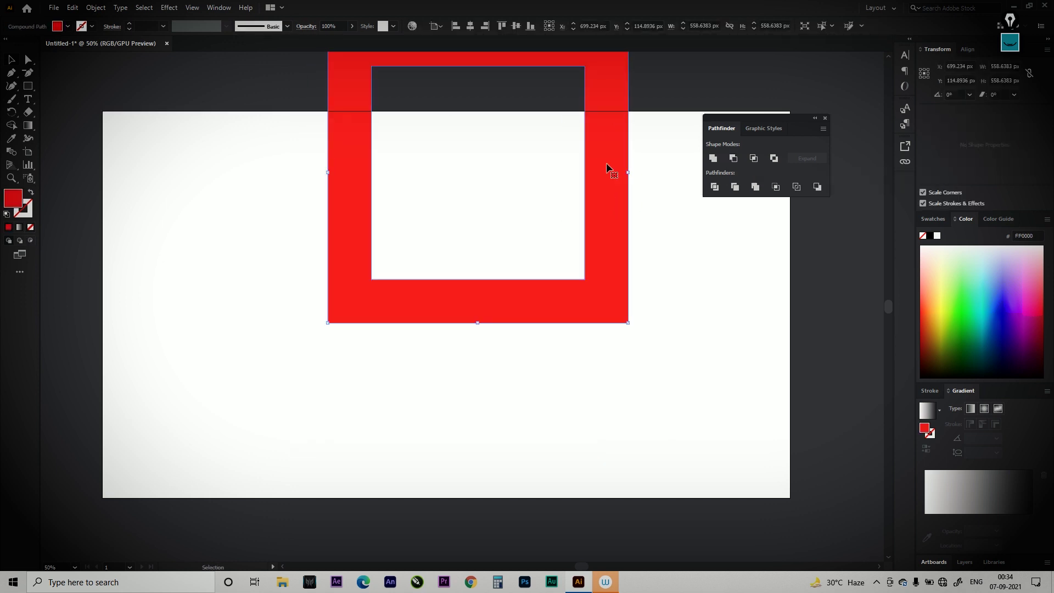
pyautogui.hotkey('ctrl', 'z')
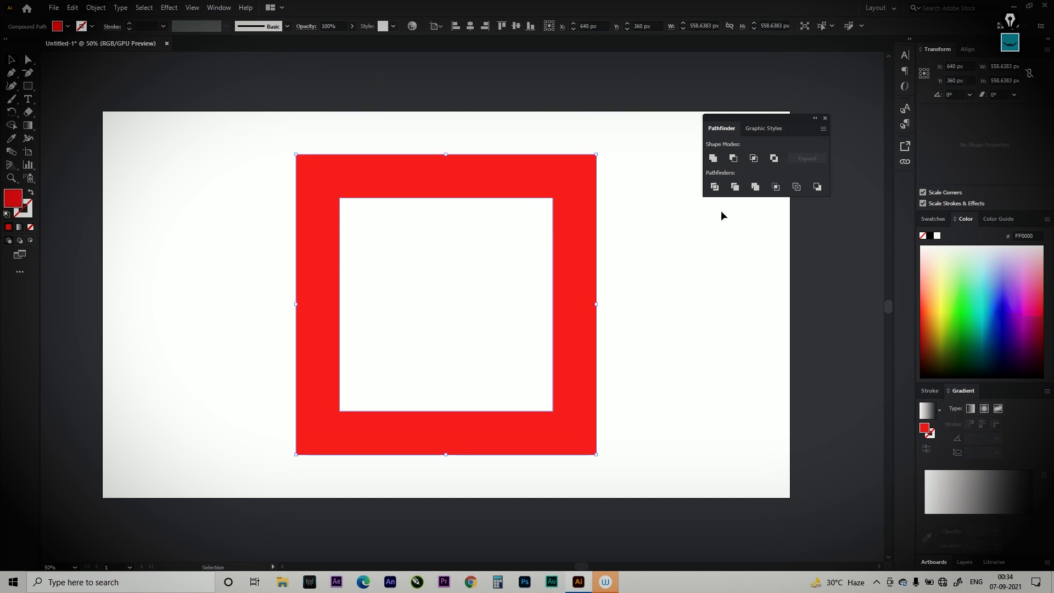
# Step: Move the red frame off the artboard onto the empty canvas to its left, and deselect it
pyautogui.hscroll(-5, 534, 290)
pyautogui.moveTo(593, 288); pyautogui.dragTo(219, 295)
pyautogui.moveTo(328, 304); pyautogui.dragTo(672, 281)
pyautogui.moveTo(583, 277); pyautogui.dragTo(303, 293)
pyautogui.moveTo(633, 292); pyautogui.dragTo(341, 271)
pyautogui.moveTo(537, 270); pyautogui.dragTo(769, 266)
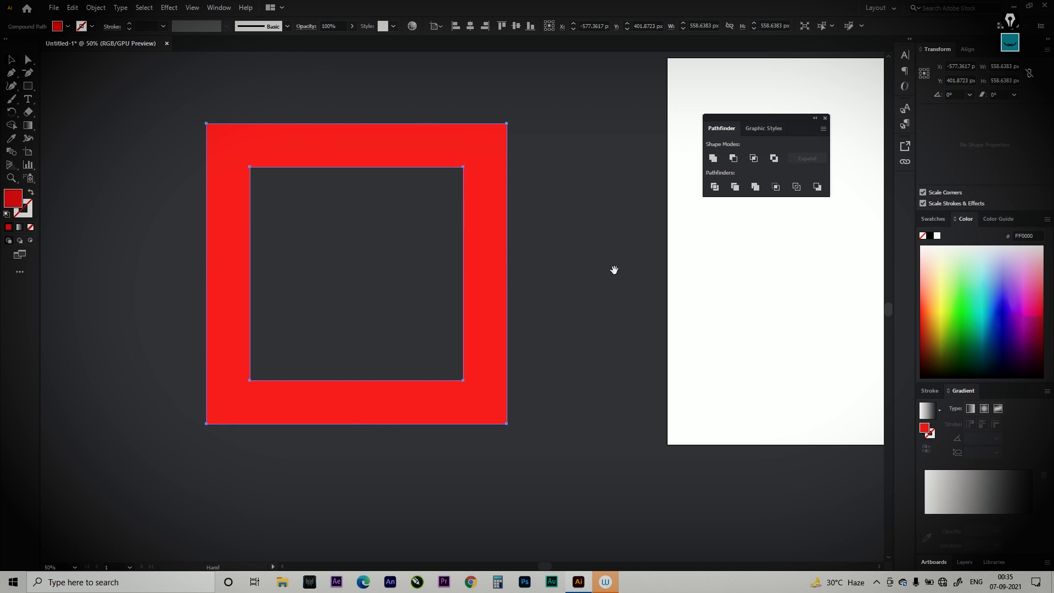
pyautogui.moveTo(587, 268); pyautogui.dragTo(626, 265)
pyautogui.click(450, 221)
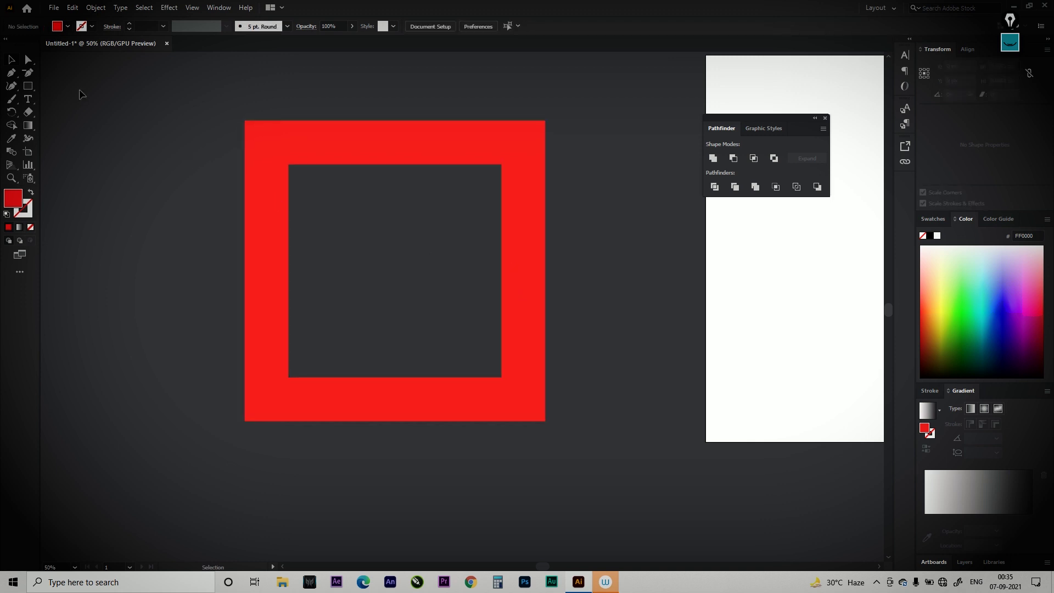
# Step: Draw a tall rectangle about 230 px wide and 686 px high across the middle of the red frame
pyautogui.click(31, 89)
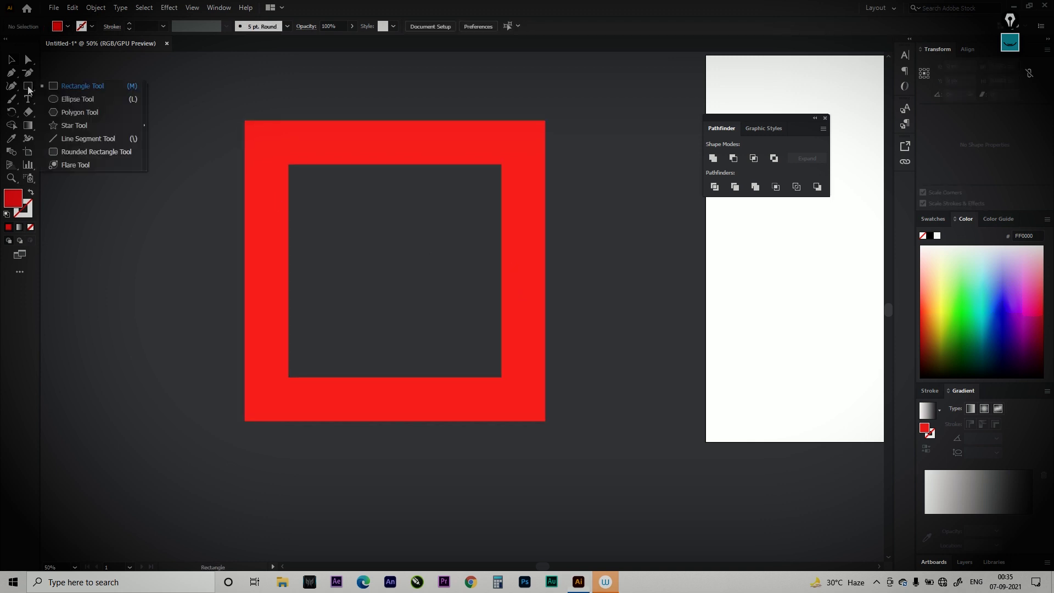
pyautogui.click(79, 87)
pyautogui.moveTo(335, 81); pyautogui.dragTo(423, 405)
pyautogui.hotkey('ctrl', 'z')
pyautogui.moveTo(325, 82); pyautogui.dragTo(448, 450)
# Step: Fill the tall rectangle with bright green 7FED00
pyautogui.doubleClick(14, 197)
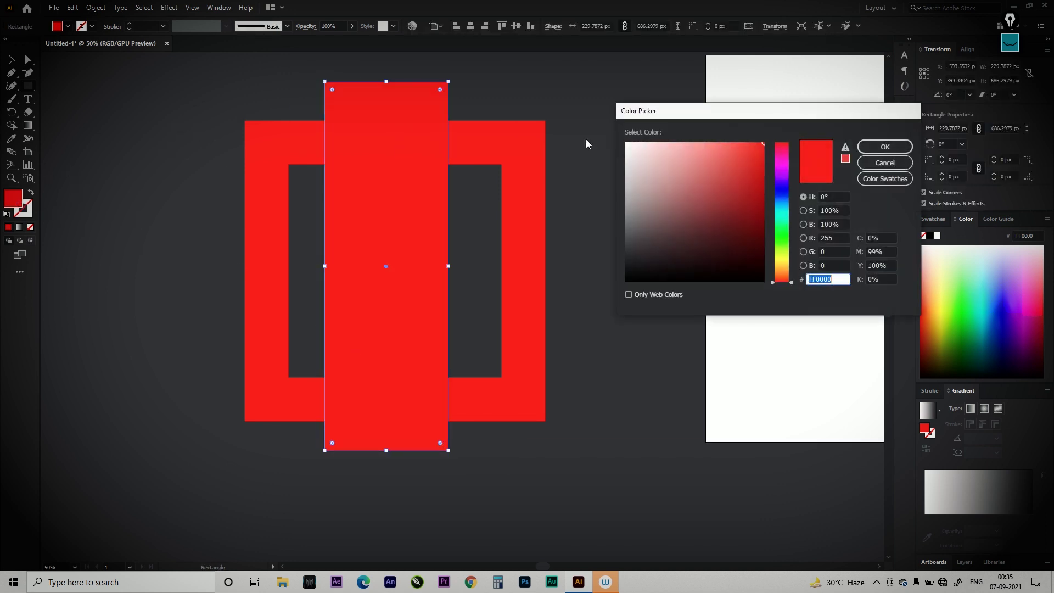
pyautogui.click(781, 250)
pyautogui.click(763, 153)
pyautogui.click(885, 146)
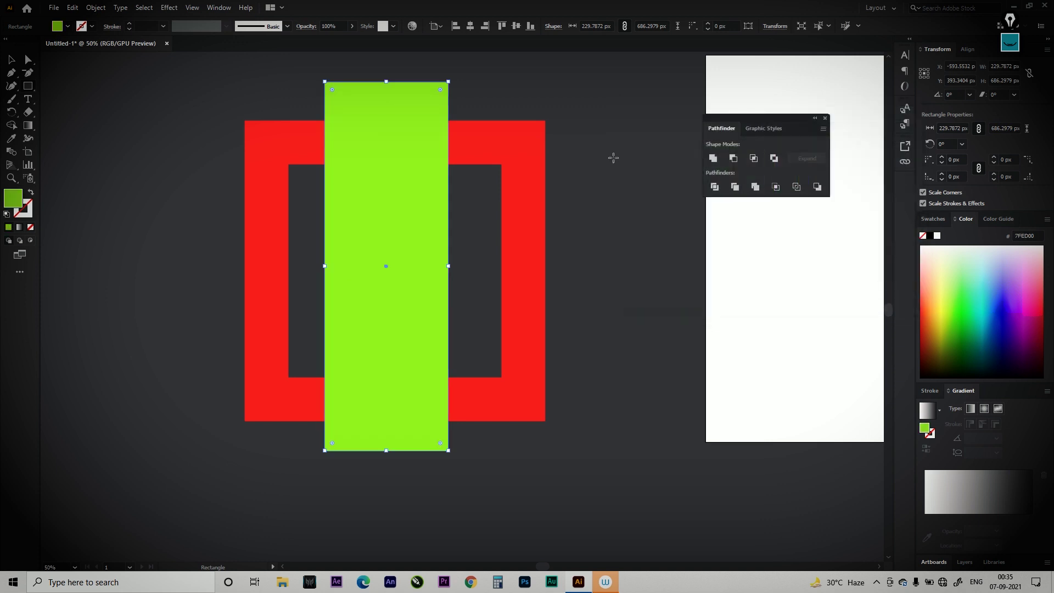
# Step: Centre the green rectangle and the red frame horizontally on each other, and deselect them
pyautogui.click(11, 60)
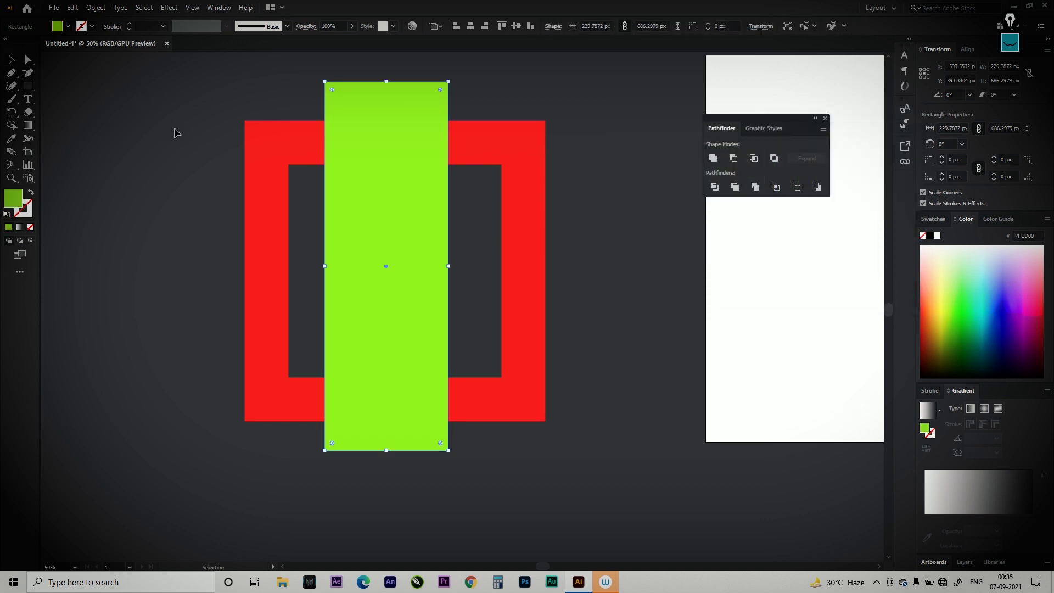
pyautogui.keyDown('shift'); pyautogui.click(529, 184); pyautogui.keyUp('shift')
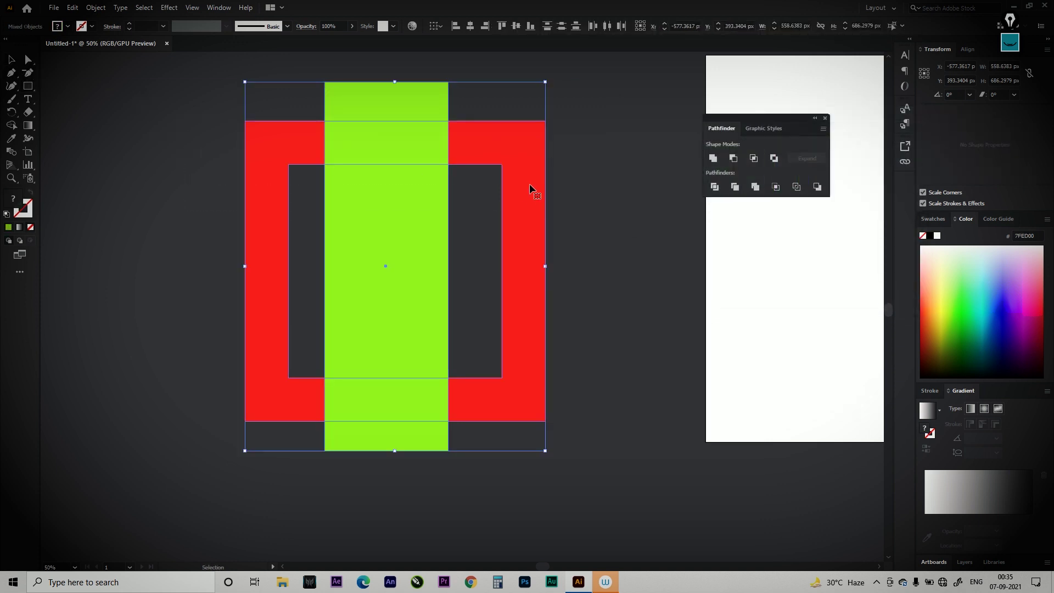
pyautogui.click(469, 26)
pyautogui.click(610, 182)
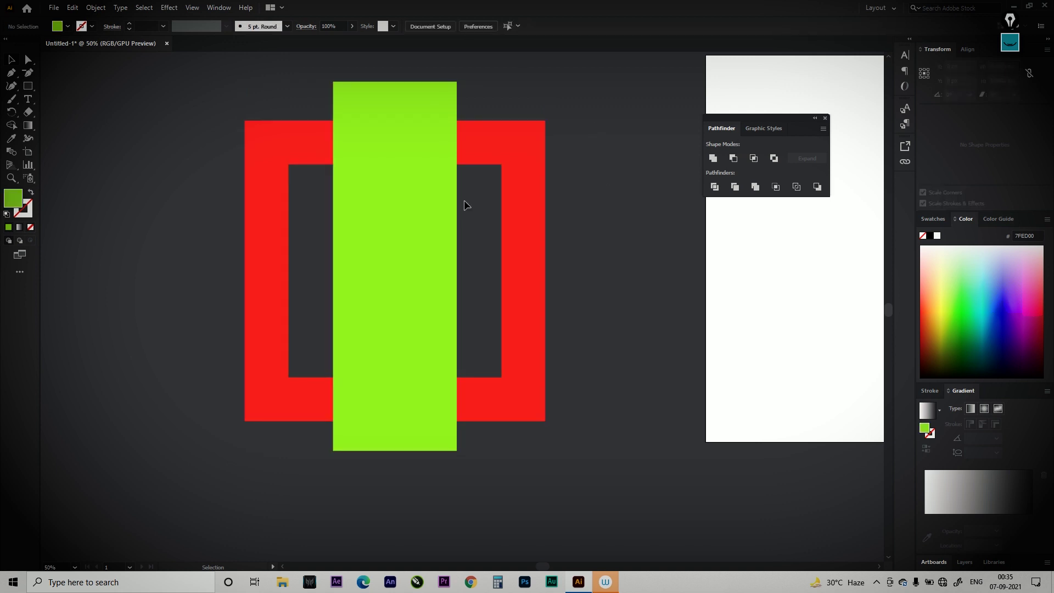
# Step: Create a copy of the green rectangle rotated 90° to form a cross over the red frame, and deselect it
pyautogui.click(414, 200)
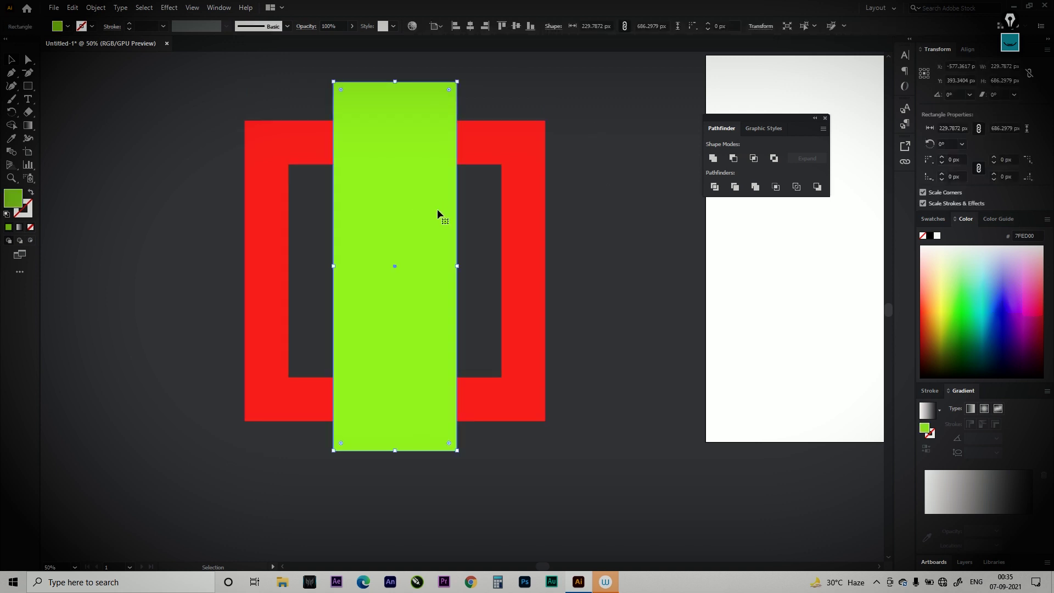
pyautogui.rightClick(416, 209)
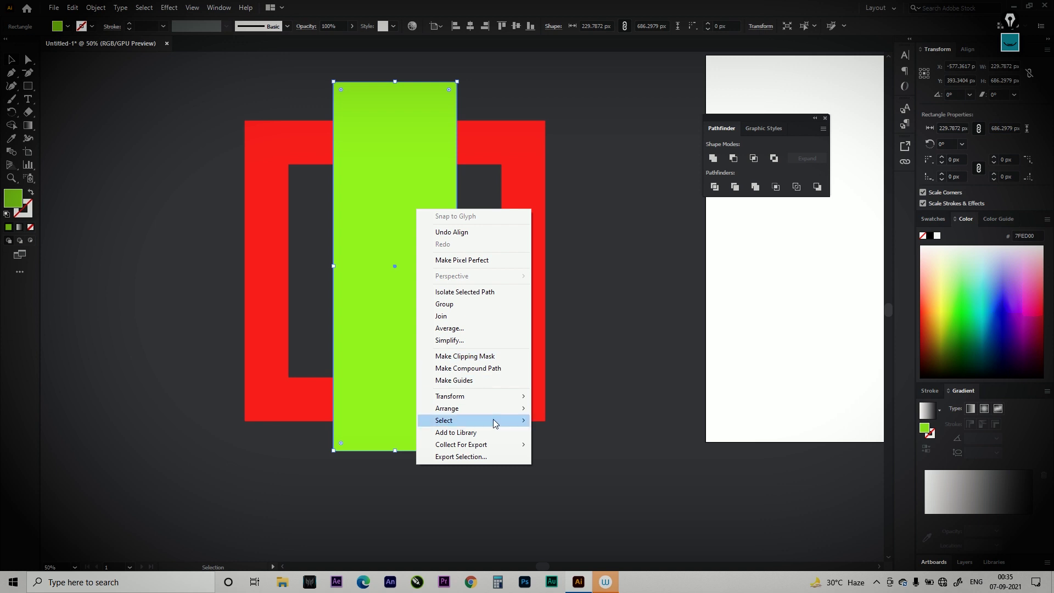
pyautogui.moveTo(498, 397)
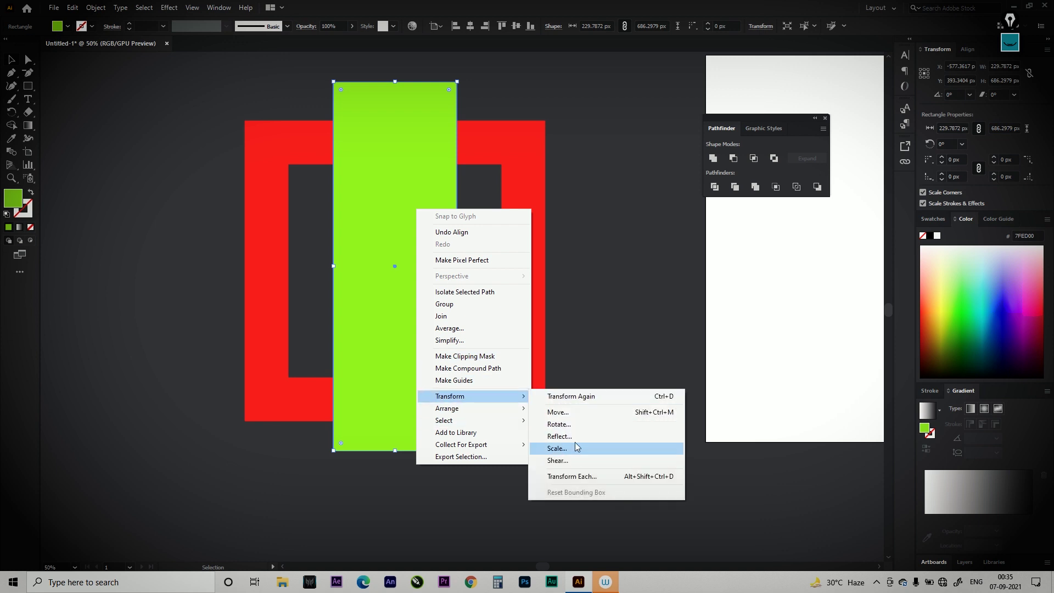
pyautogui.click(580, 425)
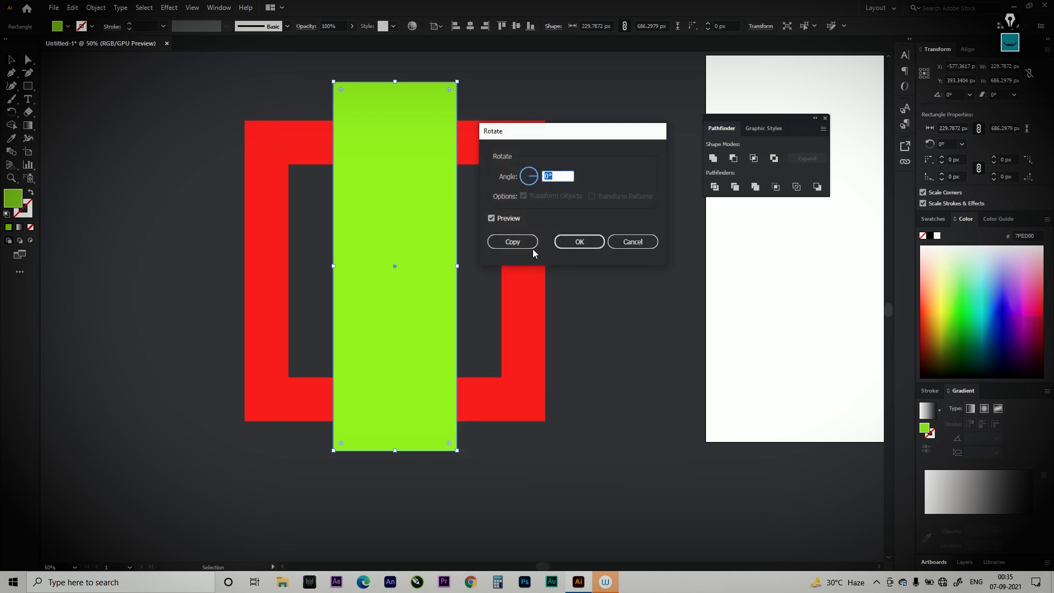
pyautogui.write('9')
pyautogui.click(512, 242)
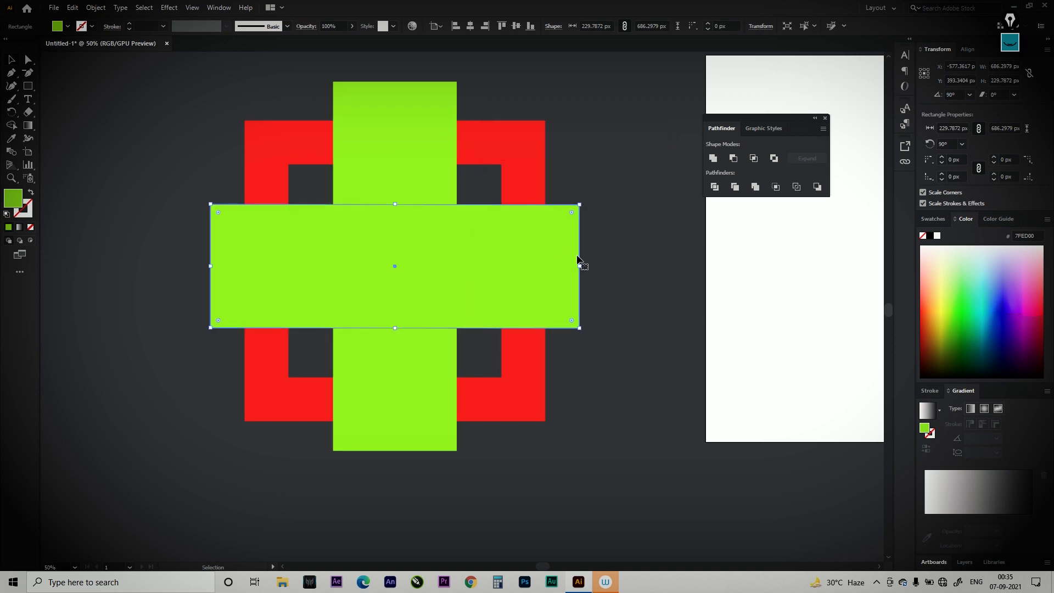
pyautogui.click(673, 264)
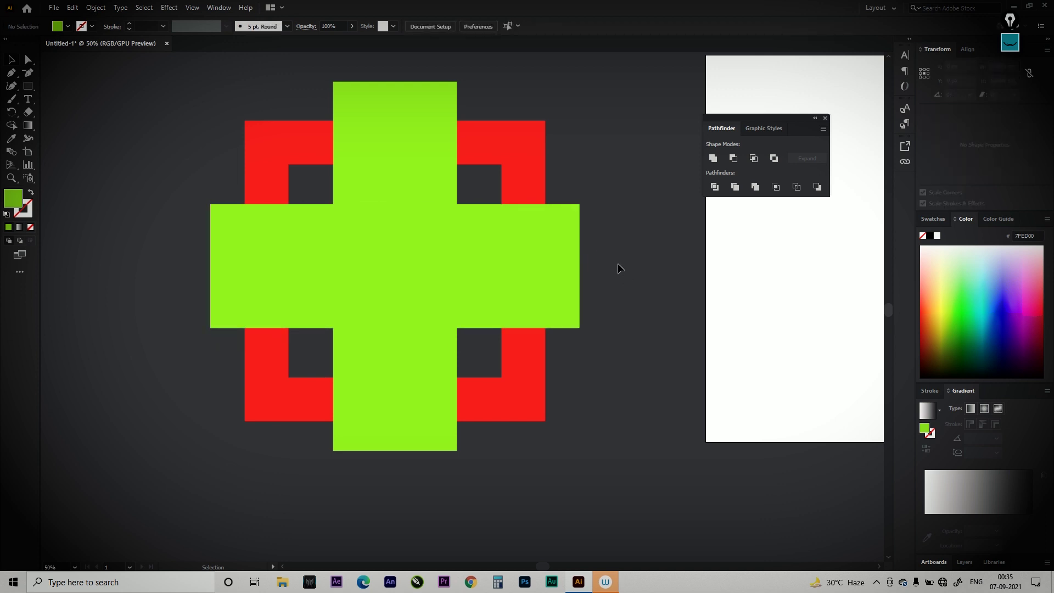
# Step: Merge the two green rectangles into one cross with Unite, test-move the cross, and undo the move
pyautogui.click(573, 235)
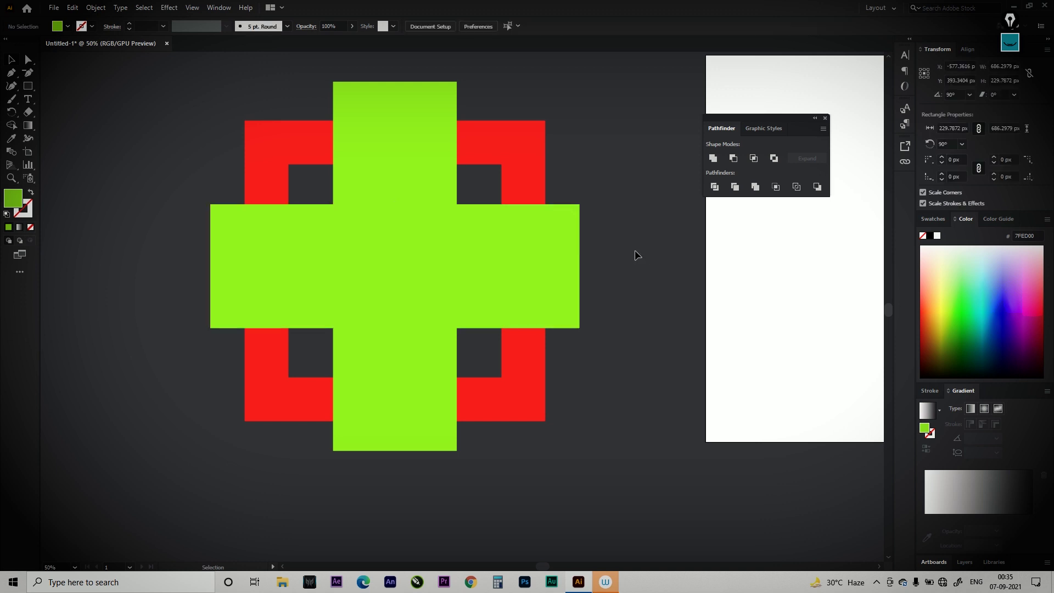
pyautogui.keyDown('shift'); pyautogui.click(413, 104); pyautogui.keyUp('shift')
pyautogui.moveTo(412, 294); pyautogui.dragTo(492, 409)
pyautogui.press('a')
pyautogui.hotkey('ctrl', 'z')
pyautogui.press('v')
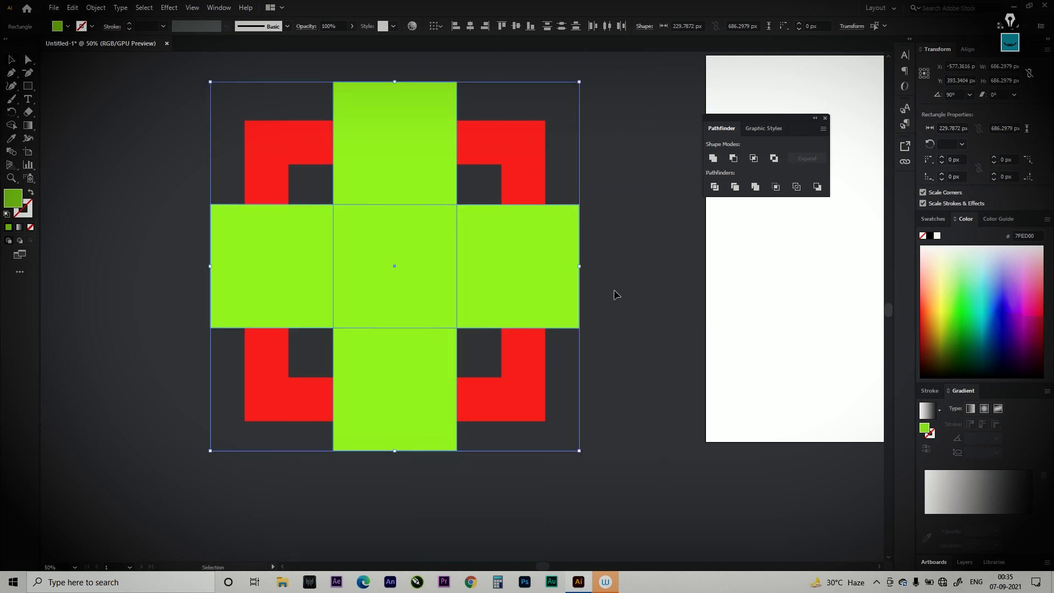
pyautogui.click(713, 158)
pyautogui.click(597, 254)
pyautogui.moveTo(487, 268); pyautogui.dragTo(624, 272)
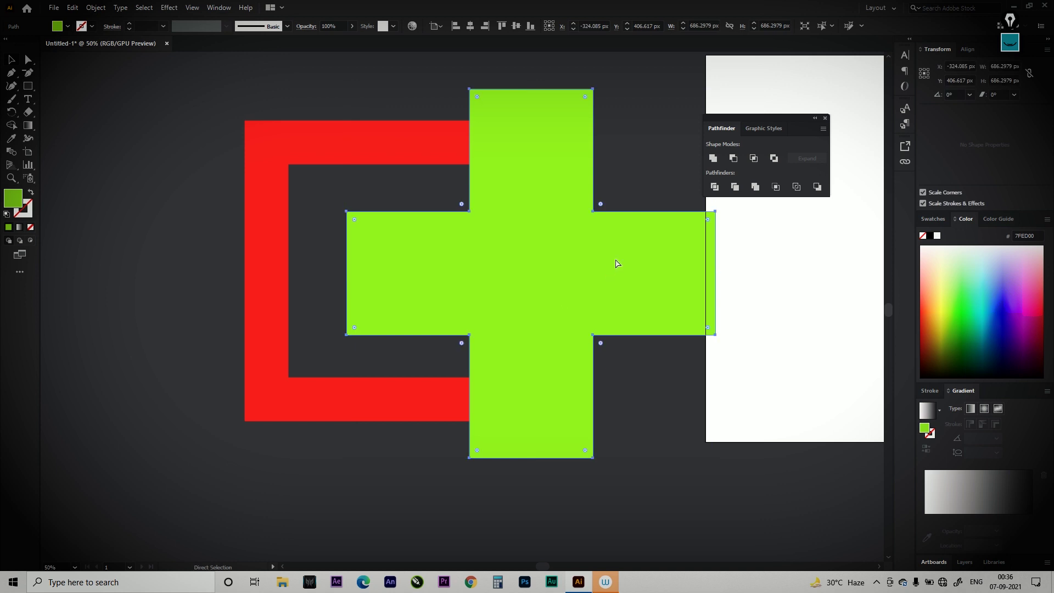
pyautogui.hotkey('ctrl', 'z')
# Step: Cut the green cross out of the red frame with Minus Front so only the four corners remain
pyautogui.hotkey('ctrl', 'a')
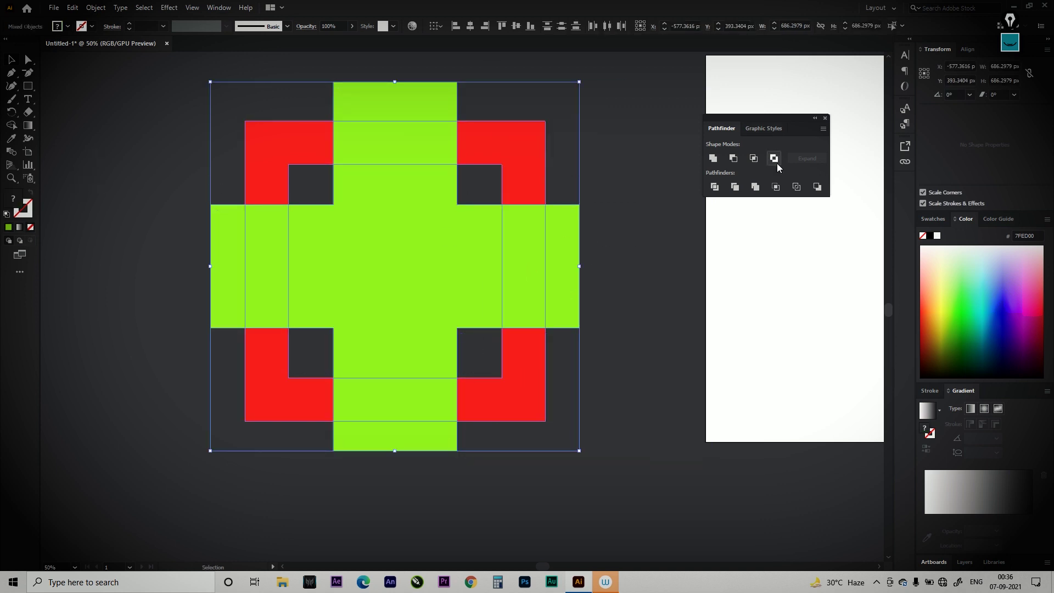
pyautogui.click(733, 158)
pyautogui.click(614, 241)
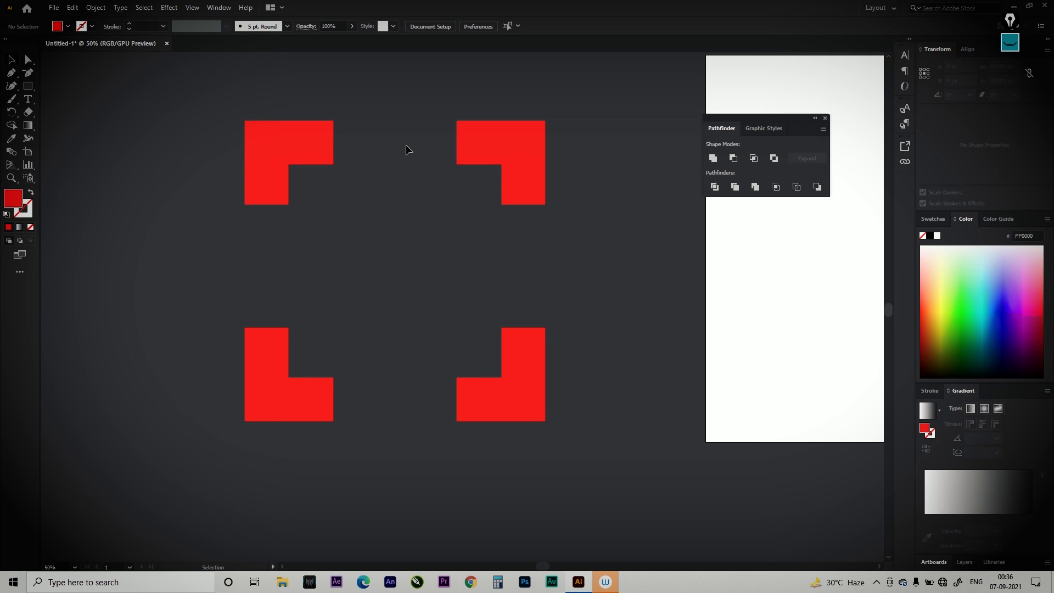
# Step: Draw a square about 314 px wide between the red corners, and centre it on them horizontally and vertically
pyautogui.click(30, 87)
pyautogui.click(73, 88)
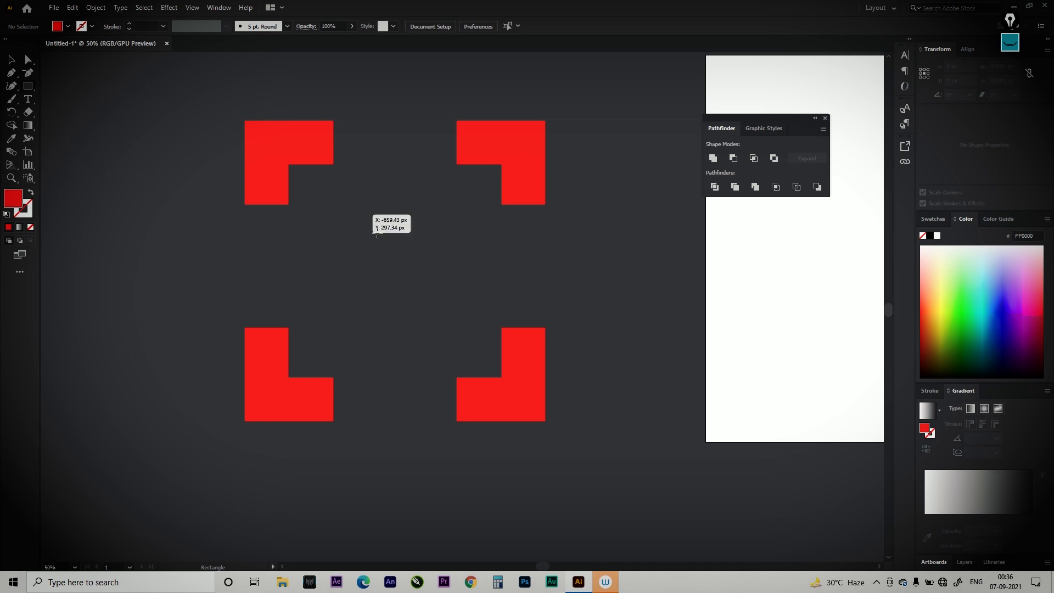
pyautogui.moveTo(400, 268); pyautogui.dragTo(482, 366)
pyautogui.press('v')
pyautogui.hotkey('ctrl', 'a')
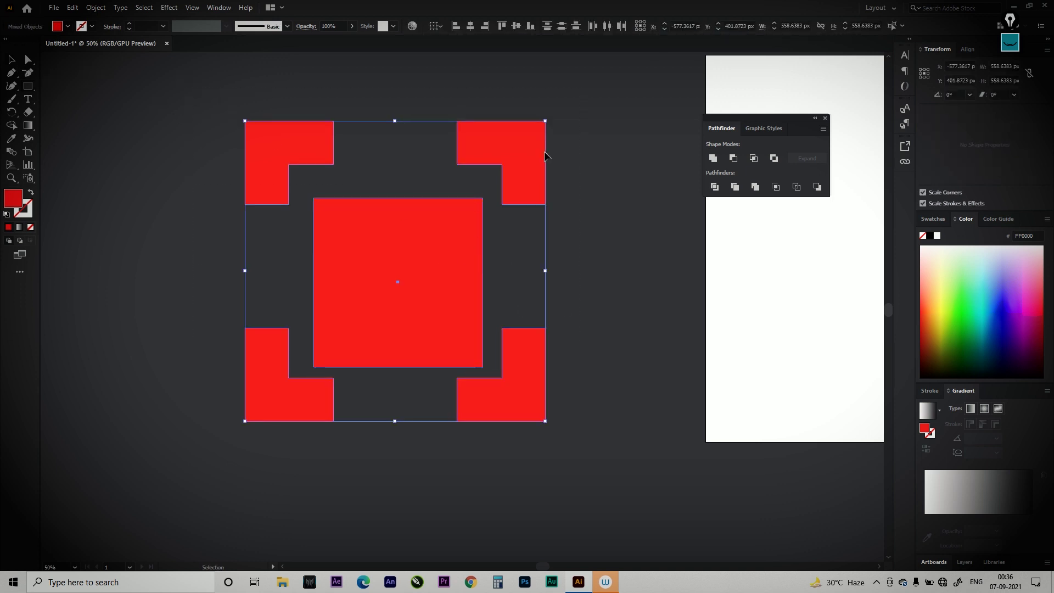
pyautogui.click(471, 26)
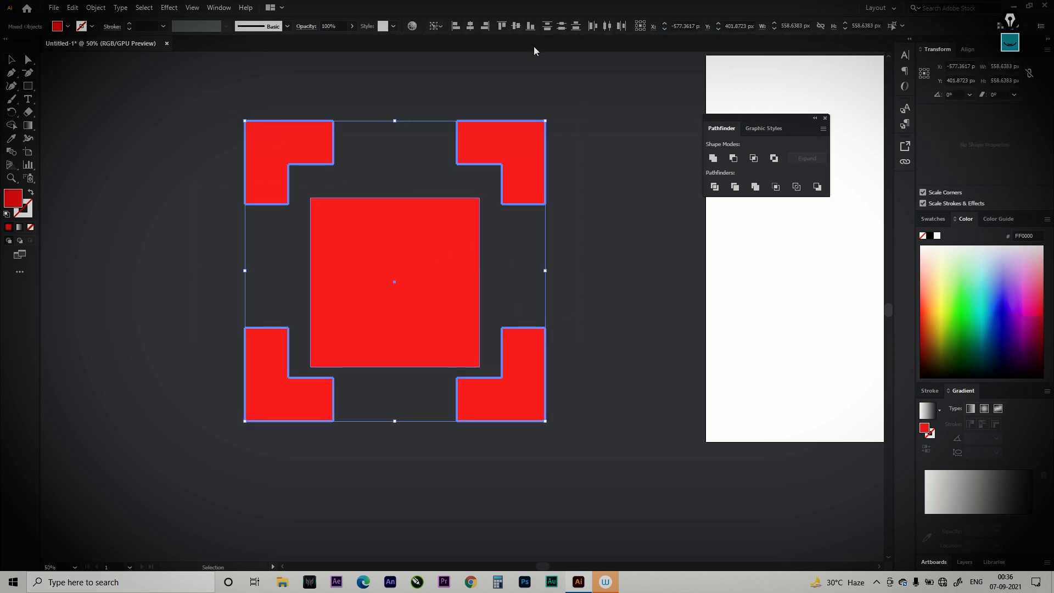
pyautogui.click(515, 26)
pyautogui.click(613, 259)
# Step: Fill the centre square with dark navy blue 05123A, and deselect it
pyautogui.click(428, 268)
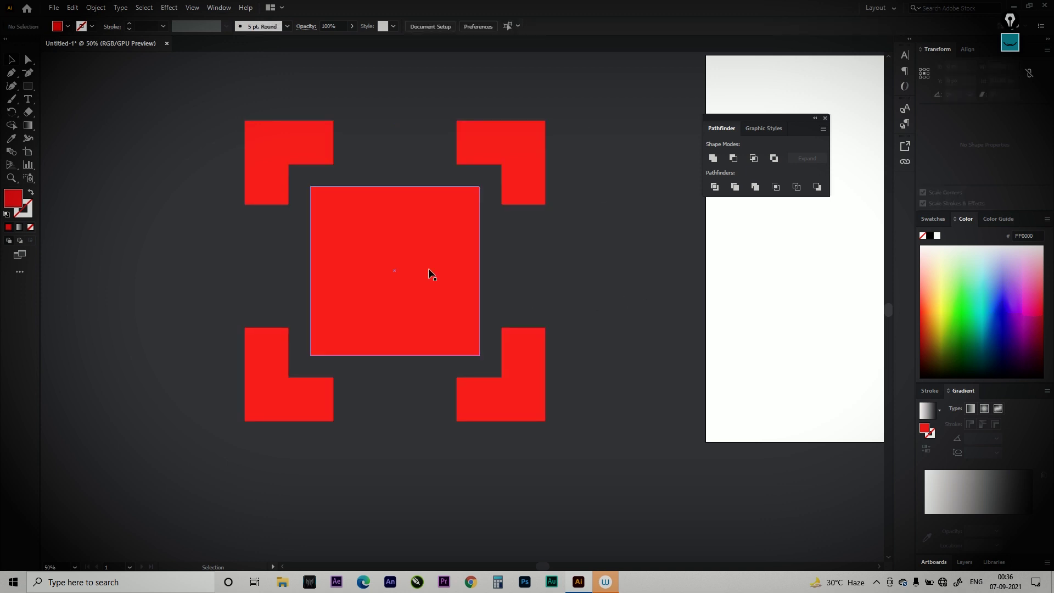
pyautogui.doubleClick(15, 199)
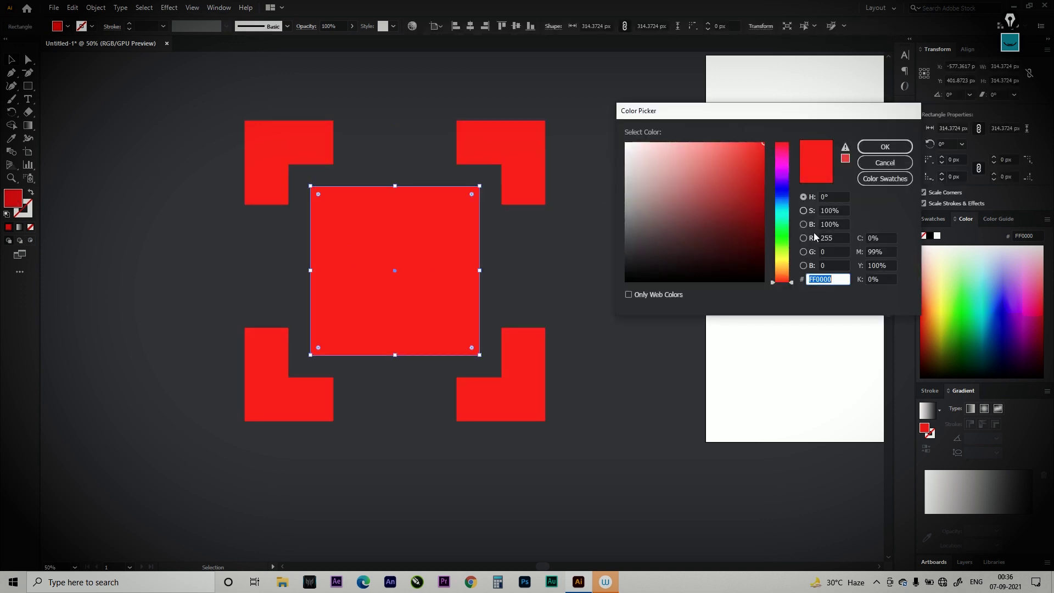
pyautogui.click(784, 203)
pyautogui.click(749, 247)
pyautogui.click(884, 146)
pyautogui.click(640, 302)
# Step: Group the red corners with the navy square, and centre the group horizontally and vertically on the artboard
pyautogui.moveTo(623, 250); pyautogui.dragTo(511, 180)
pyautogui.hotkey('ctrl', '-')
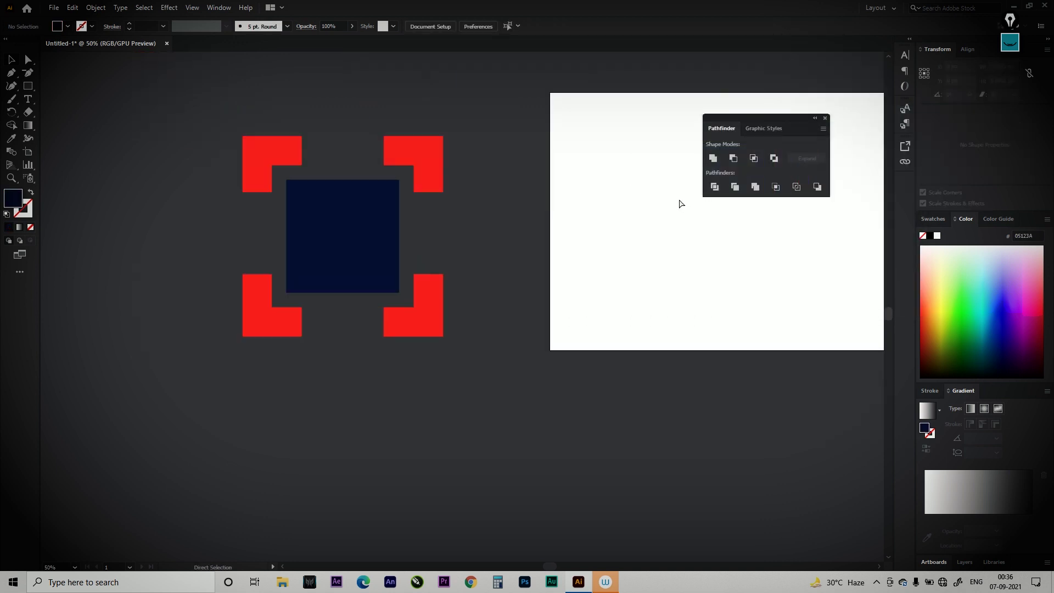
pyautogui.moveTo(158, 136); pyautogui.dragTo(598, 433)
pyautogui.press('a')
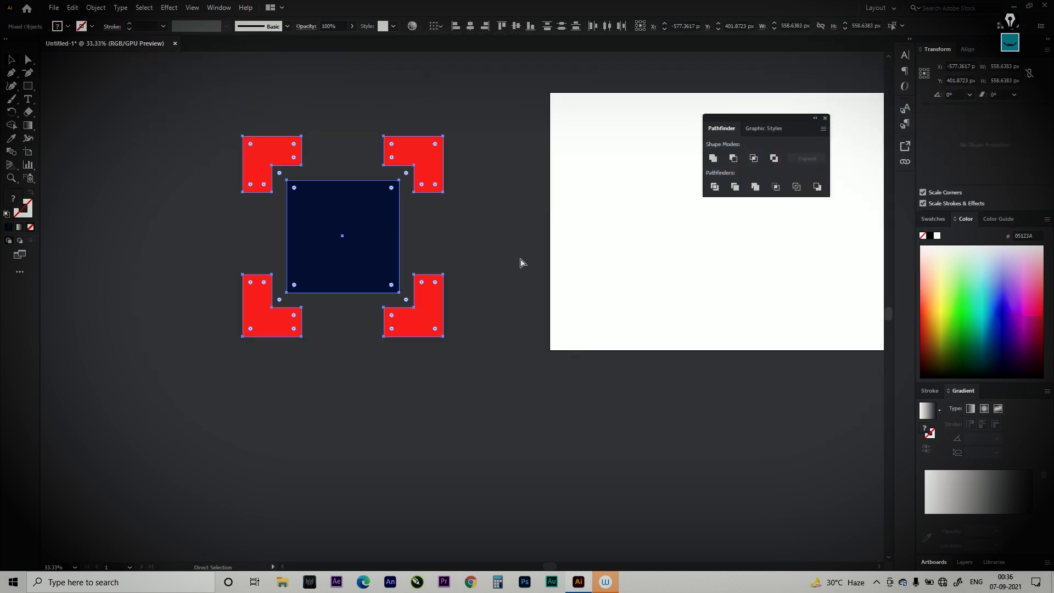
pyautogui.press('v')
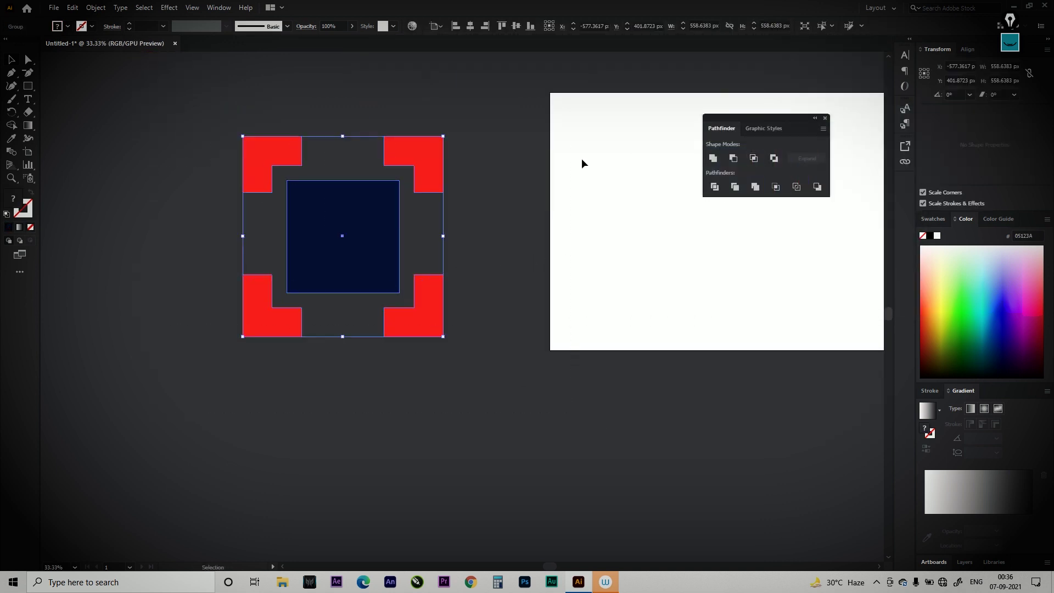
pyautogui.click(469, 29)
pyautogui.click(518, 29)
pyautogui.click(505, 230)
# Step: Scale the logo group down proportionally to about 437 px, and recentre it on the artboard
pyautogui.hscroll(5, 287, 219)
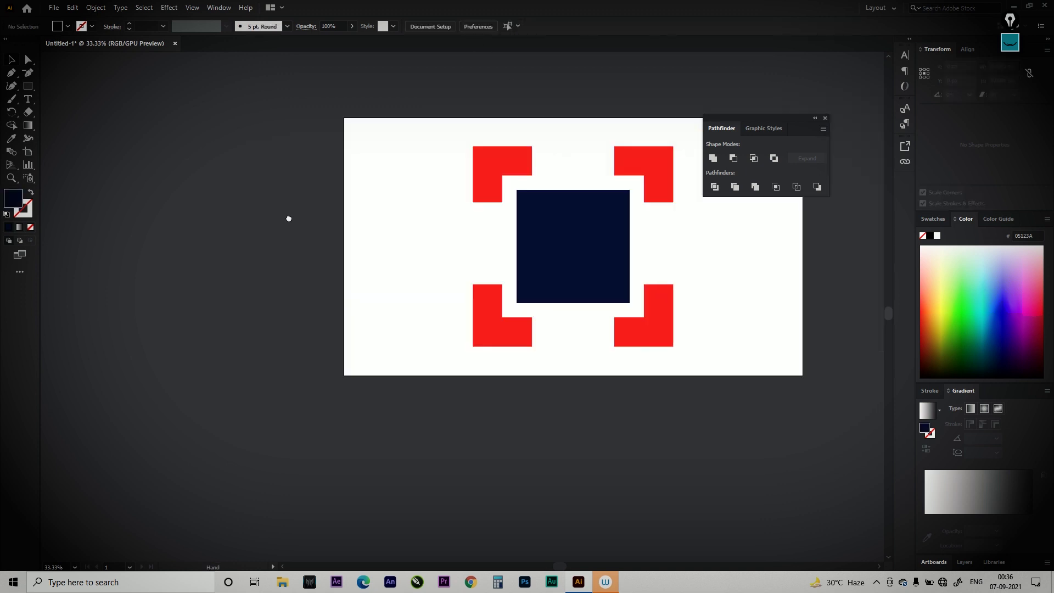
pyautogui.hotkey('ctrl', '=')
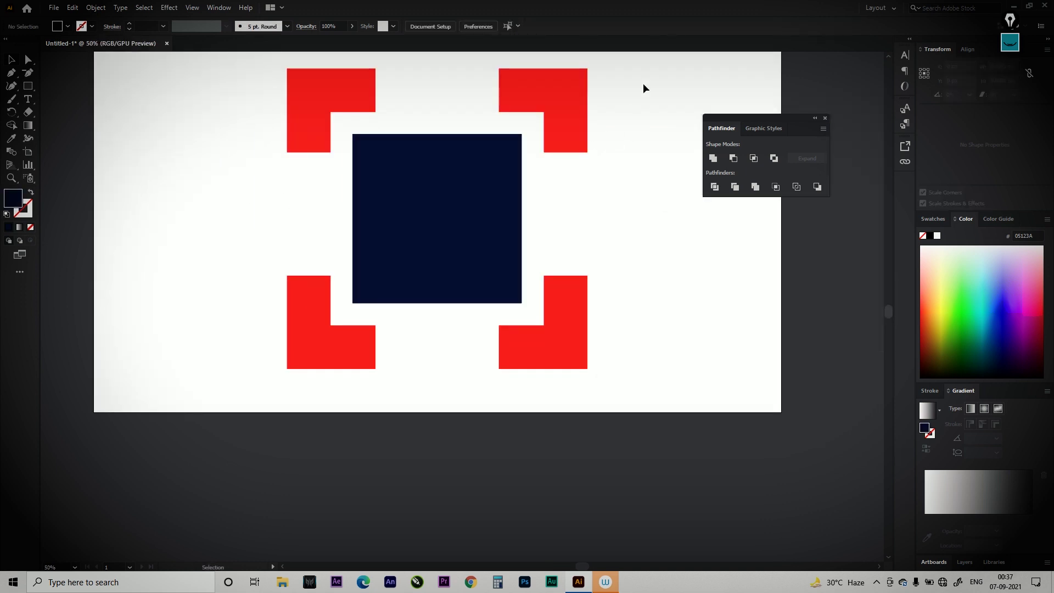
pyautogui.moveTo(642, 87); pyautogui.dragTo(546, 172)
pyautogui.moveTo(587, 366); pyautogui.dragTo(519, 311)
pyautogui.scroll(3, 595, 170)
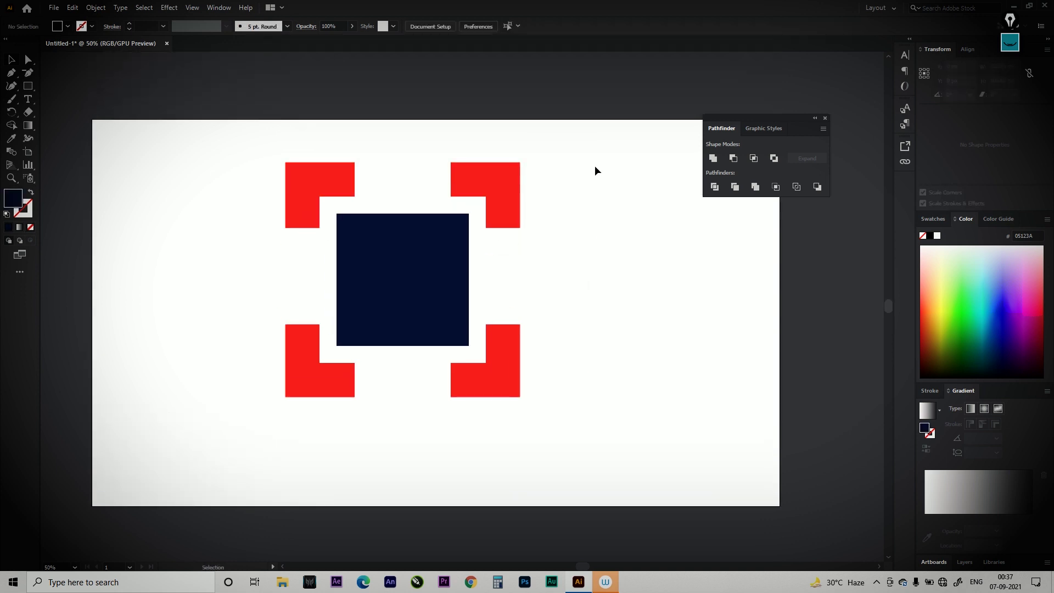
pyautogui.click(470, 25)
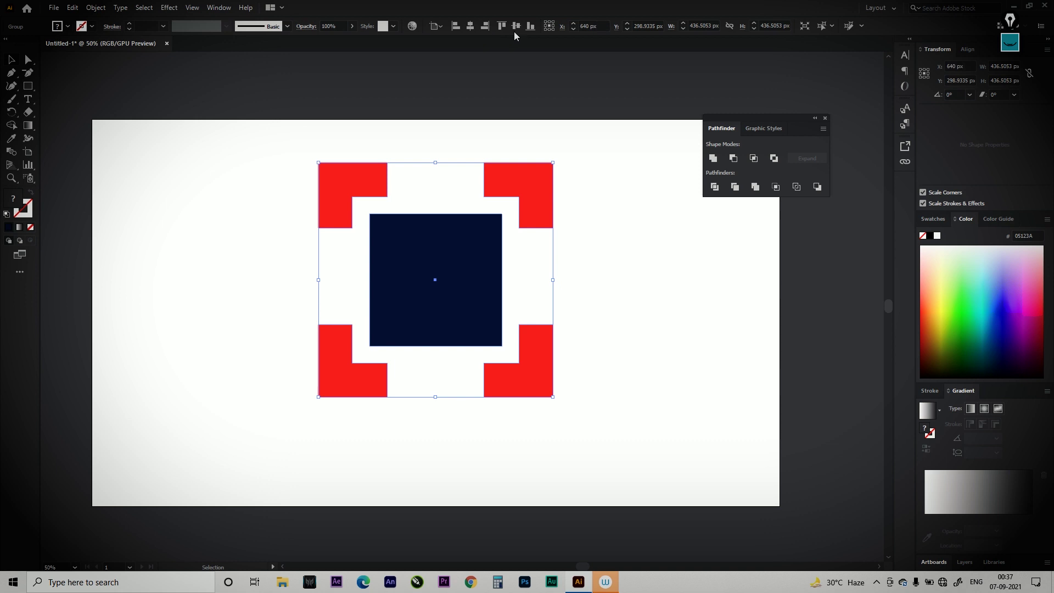
pyautogui.click(516, 26)
pyautogui.click(639, 275)
# Step: Draw a navy bar about 437 px wide and 60 px high just below the logo, matching its width
pyautogui.moveTo(639, 276); pyautogui.dragTo(645, 161)
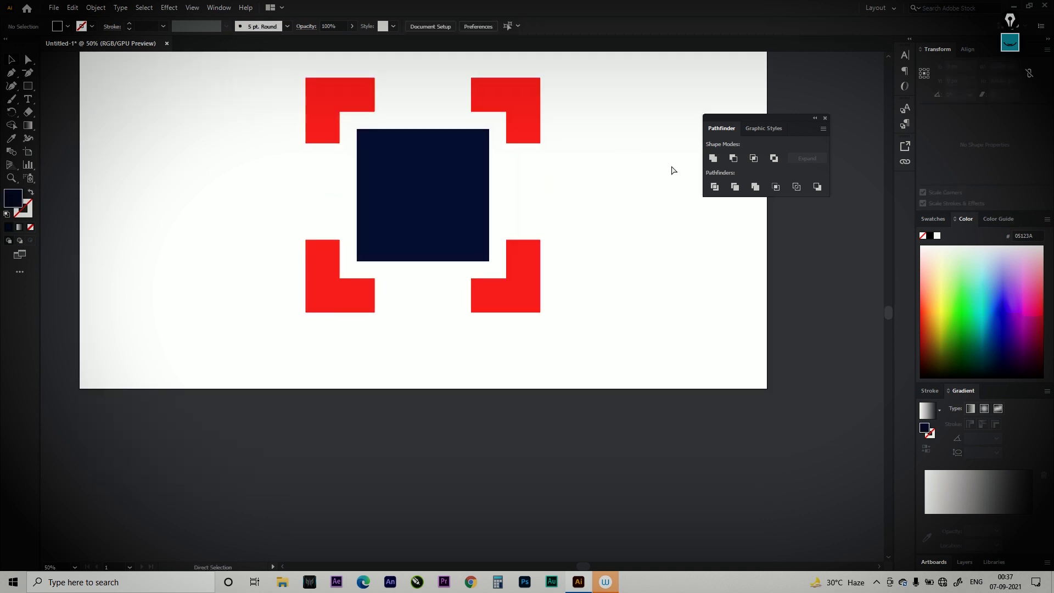
pyautogui.hotkey('ctrl', '+')
pyautogui.hotkey('ctrl', '+')
pyautogui.moveTo(412, 292); pyautogui.dragTo(457, 226)
pyautogui.moveTo(29, 88); pyautogui.dragTo(73, 86)
pyautogui.moveTo(194, 273); pyautogui.dragTo(663, 337)
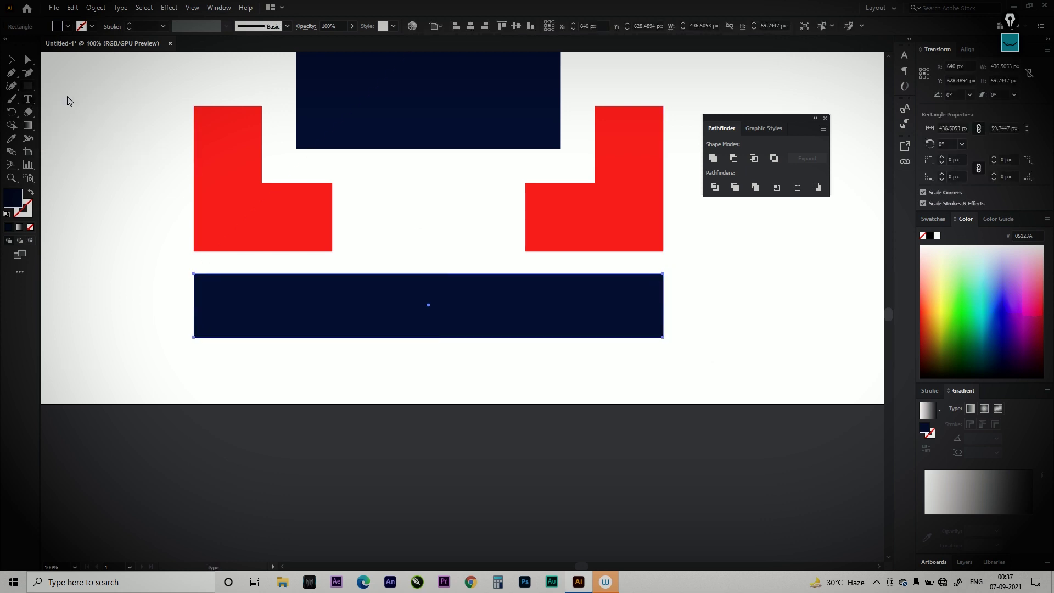
# Step: Add the text "HDFC BANK" on the empty canvas below the artboard
pyautogui.moveTo(29, 100); pyautogui.dragTo(41, 107)
pyautogui.click(242, 470)
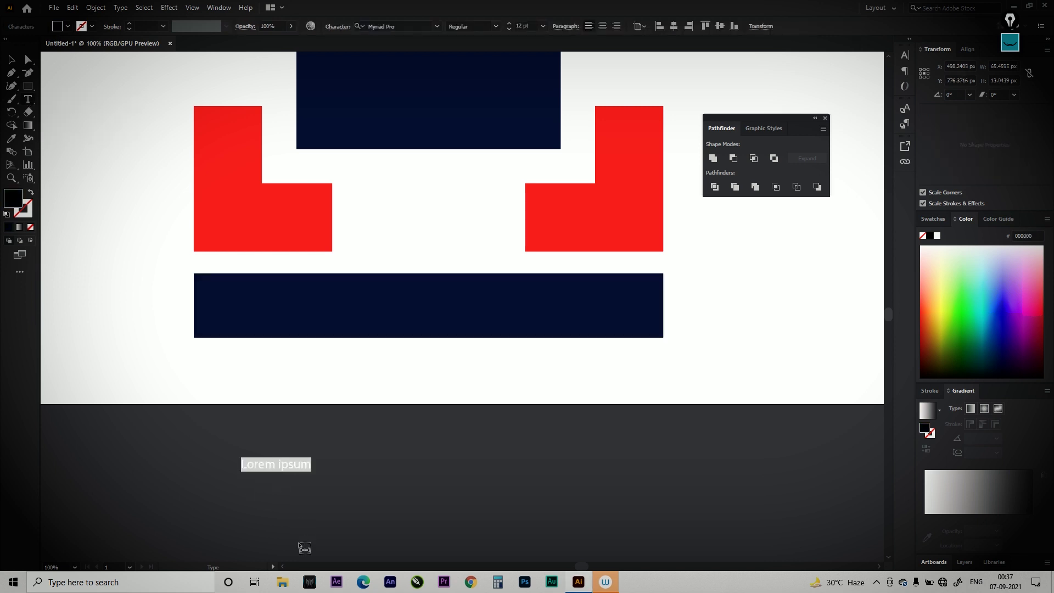
pyautogui.write('H')
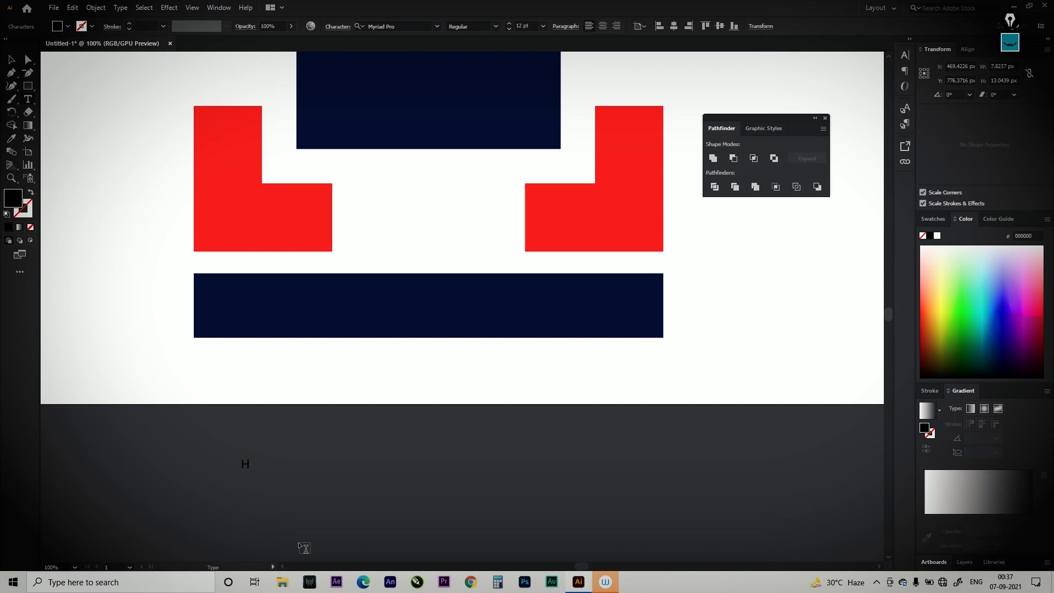
pyautogui.write('HDFC BANK')
# Step: Fill the HDFC BANK text with white (FFFFFF) and set its font to Arial in the Black style
pyautogui.click(11, 60)
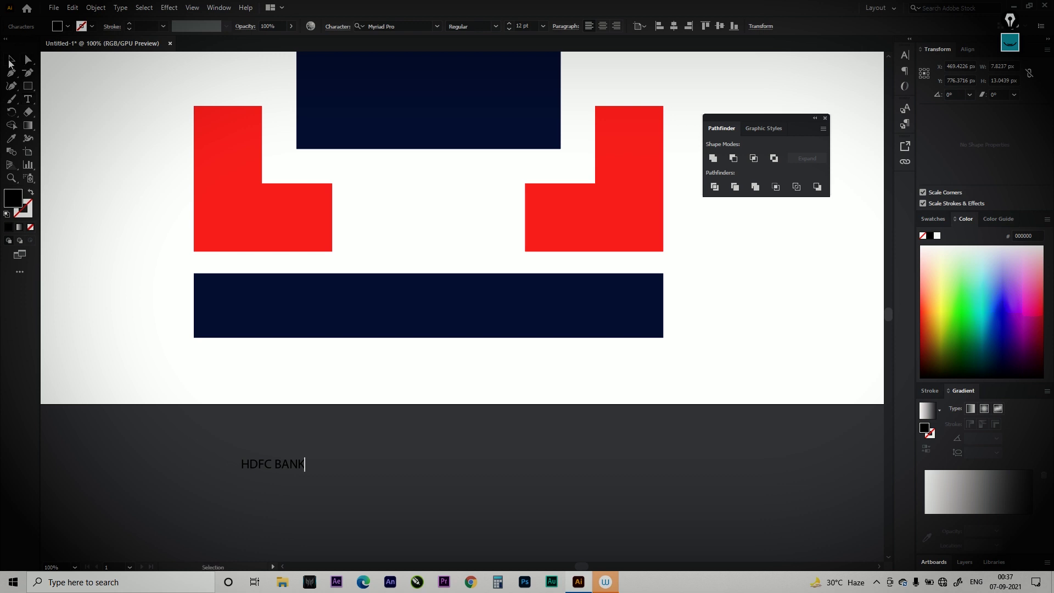
pyautogui.doubleClick(13, 197)
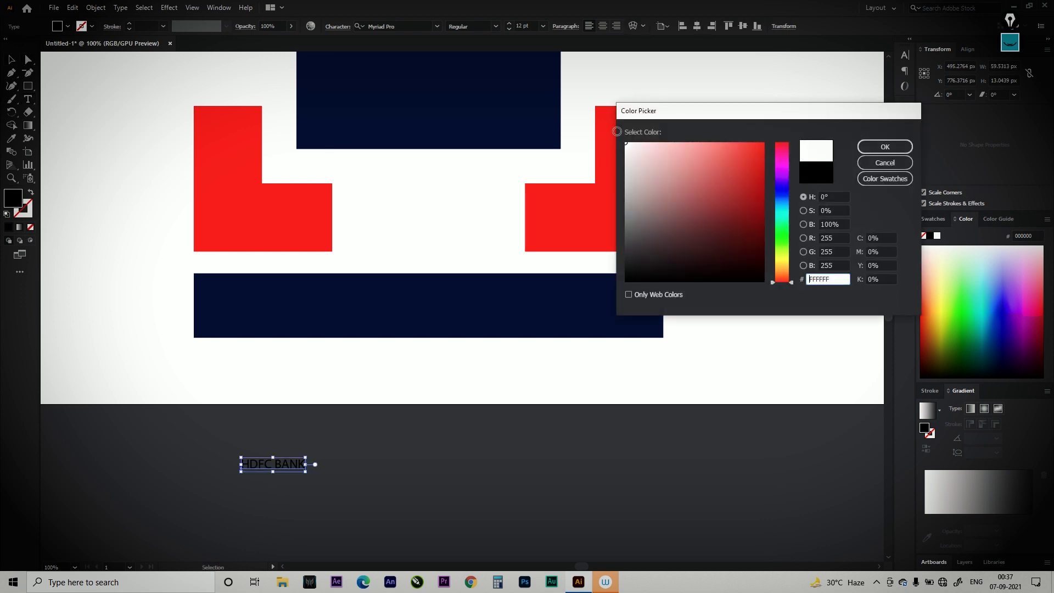
pyautogui.click(885, 147)
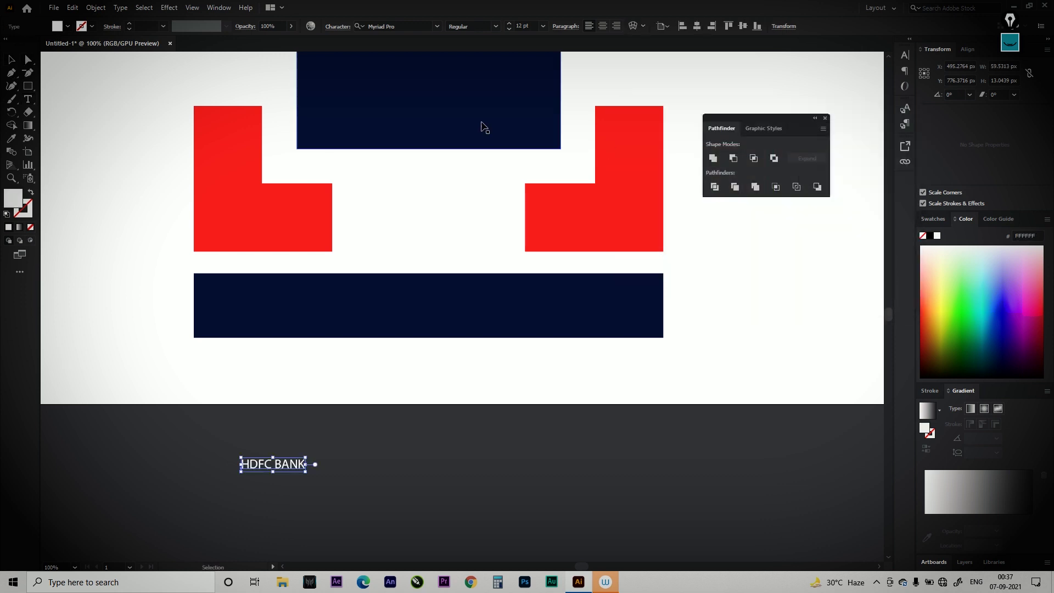
pyautogui.click(413, 25)
pyautogui.write('Arial')
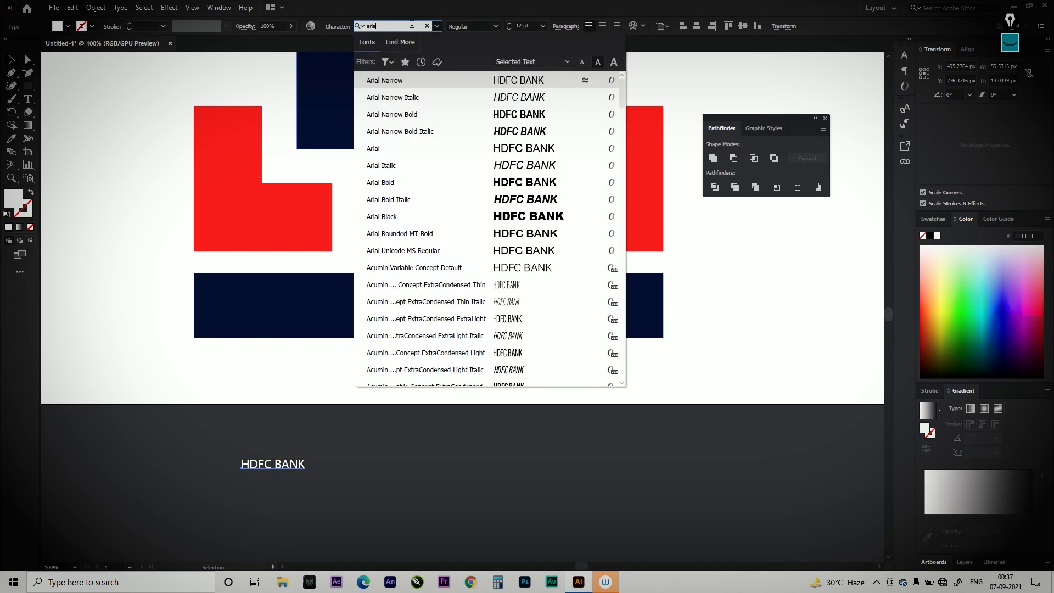
pyautogui.press('Return')
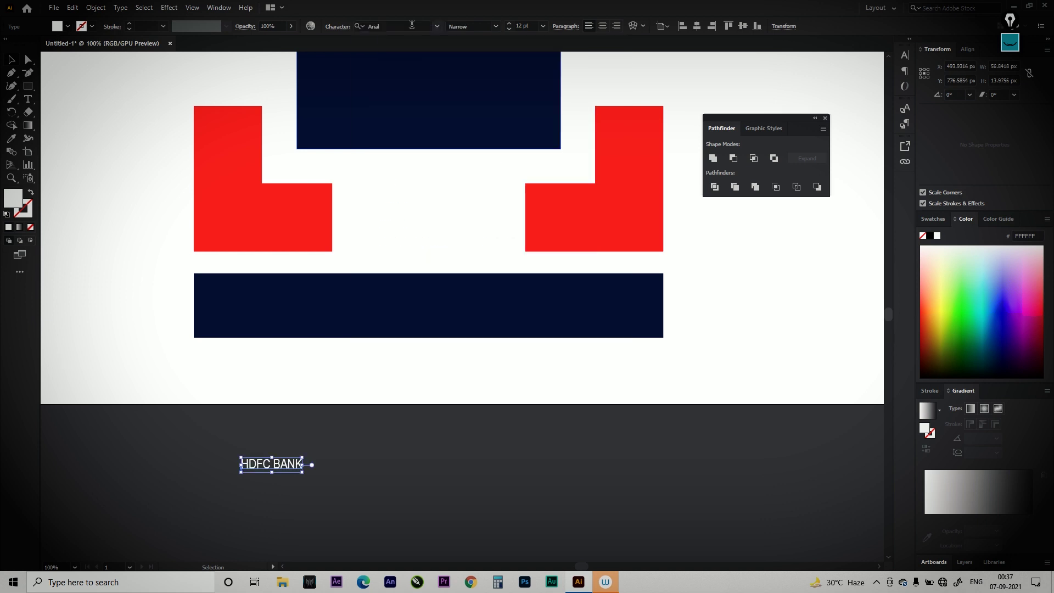
pyautogui.click(496, 26)
pyautogui.click(465, 134)
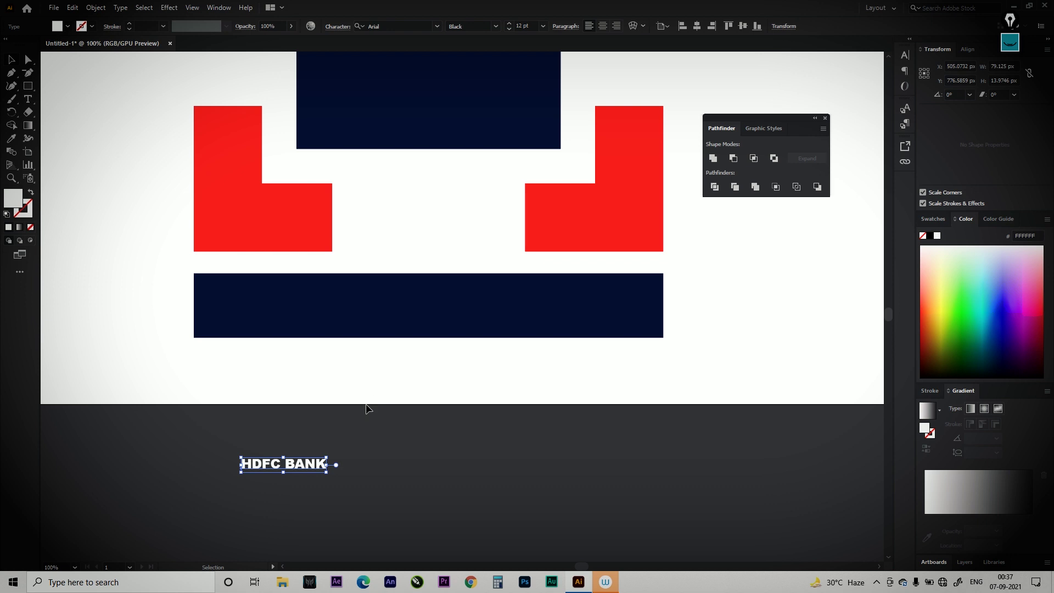
# Step: Place the HDFC BANK text inside the navy bar near its left end and enlarge it to 44 pt
pyautogui.moveTo(304, 462); pyautogui.dragTo(272, 294)
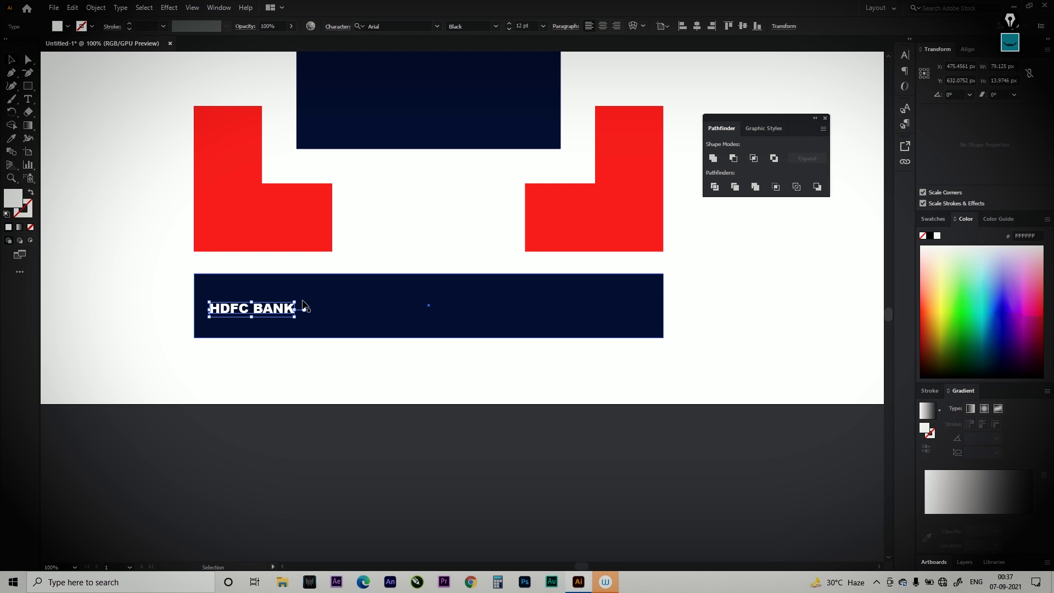
pyautogui.click(543, 26)
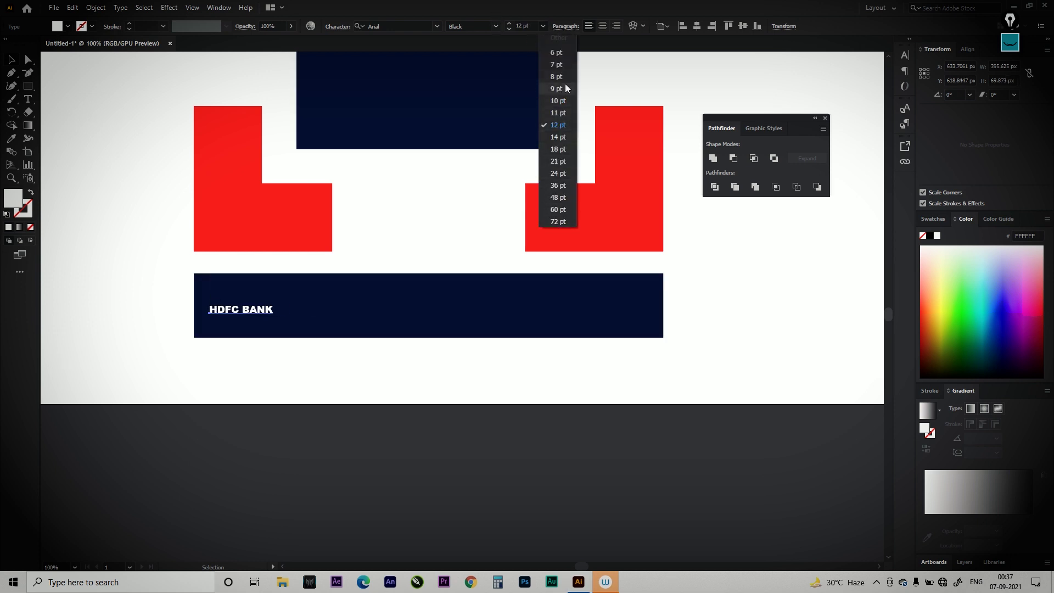
pyautogui.click(559, 125)
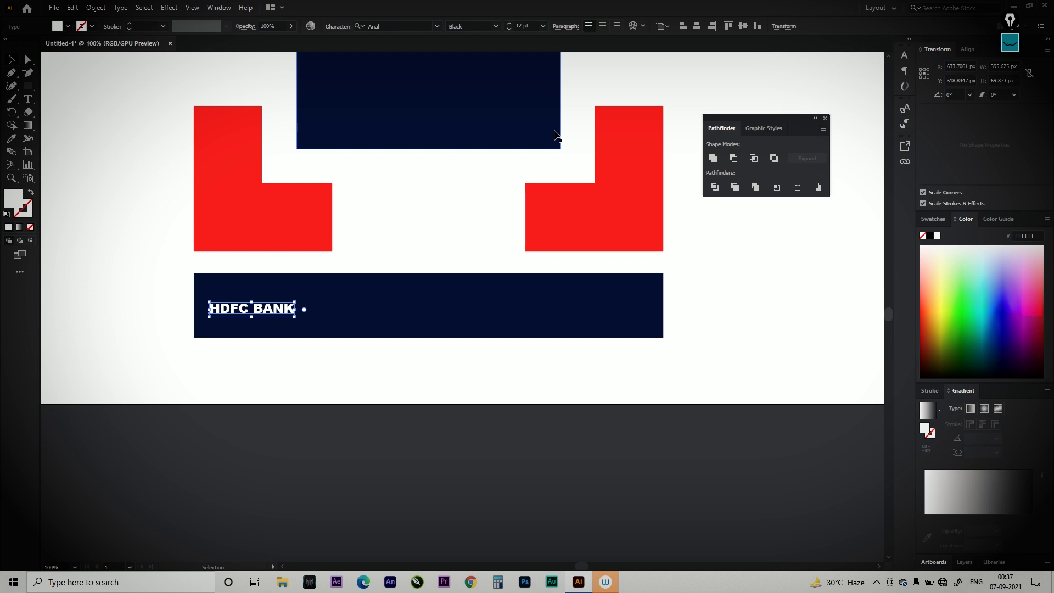
pyautogui.hotkey('ctrl', 'shift', 'a')
pyautogui.hotkey('ctrl', 'shift', '.')
pyautogui.hotkey('ctrl', 'shift', '.')
pyautogui.hotkey('ctrl', 'shift', '.')
pyautogui.hotkey('ctrl', 'shift', '.')
pyautogui.hotkey('ctrl', 'shift', '.')
pyautogui.hotkey('ctrl', 'shift', '.')
pyautogui.hotkey('ctrl', 'shift', '.')
pyautogui.hotkey('ctrl', 'shift', '.')
pyautogui.hotkey('ctrl', 'shift', '.')
pyautogui.hotkey('ctrl', 'shift', '.')
pyautogui.hotkey('ctrl', 'shift', '.')
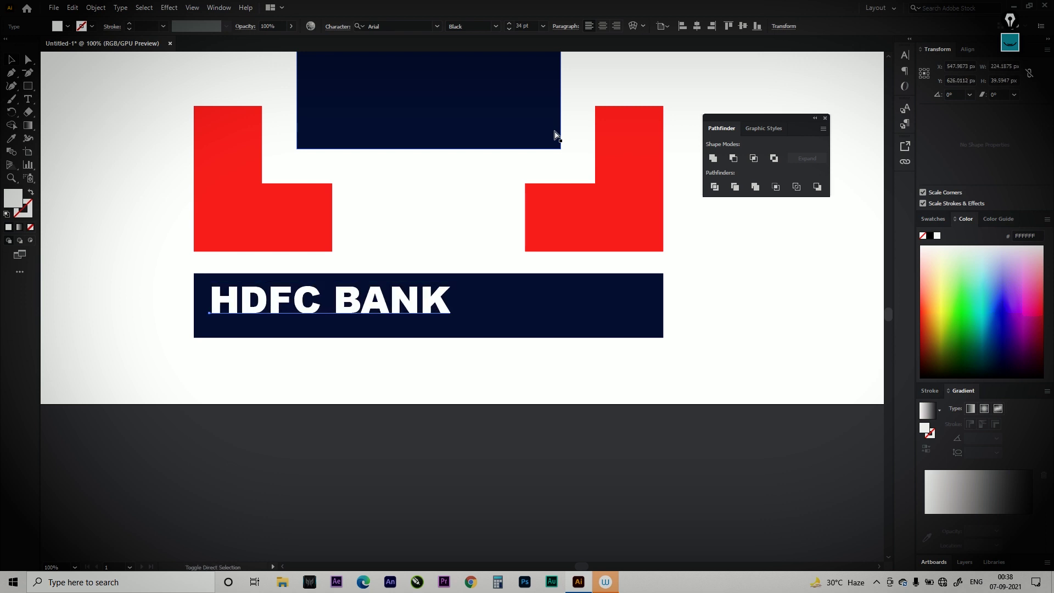
pyautogui.hotkey('ctrl', 'shift', '.')
pyautogui.hotkey('ctrl', 'shift', '.')
pyautogui.hotkey('ctrl', 'shift', '.')
pyautogui.hotkey('ctrl', 'shift', '.')
pyautogui.hotkey('ctrl', 'shift', '.')
pyautogui.press('Escape')
pyautogui.moveTo(250, 288); pyautogui.dragTo(247, 296)
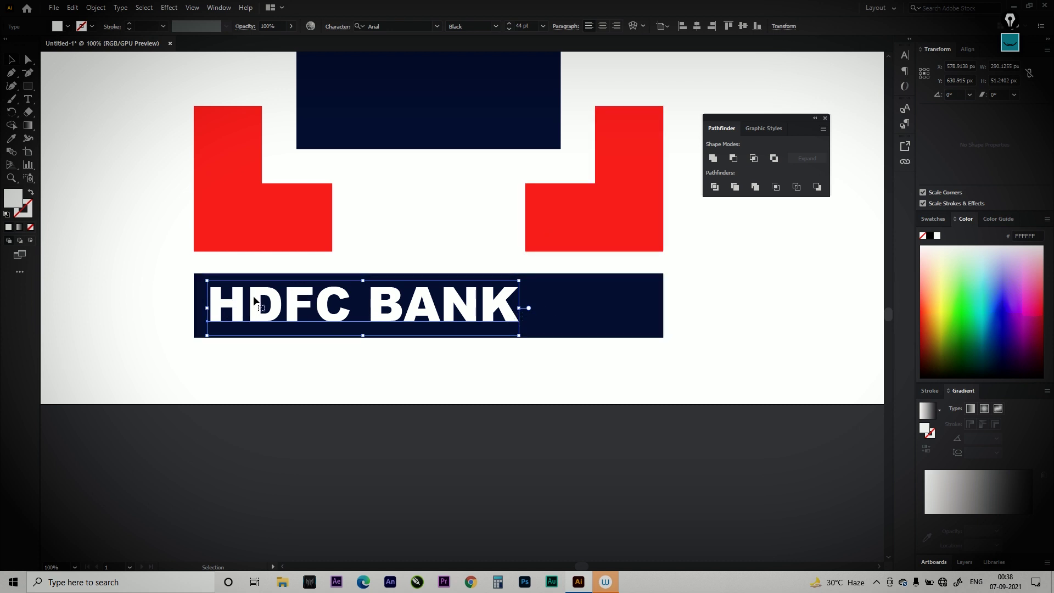
pyautogui.moveTo(234, 310); pyautogui.dragTo(227, 310)
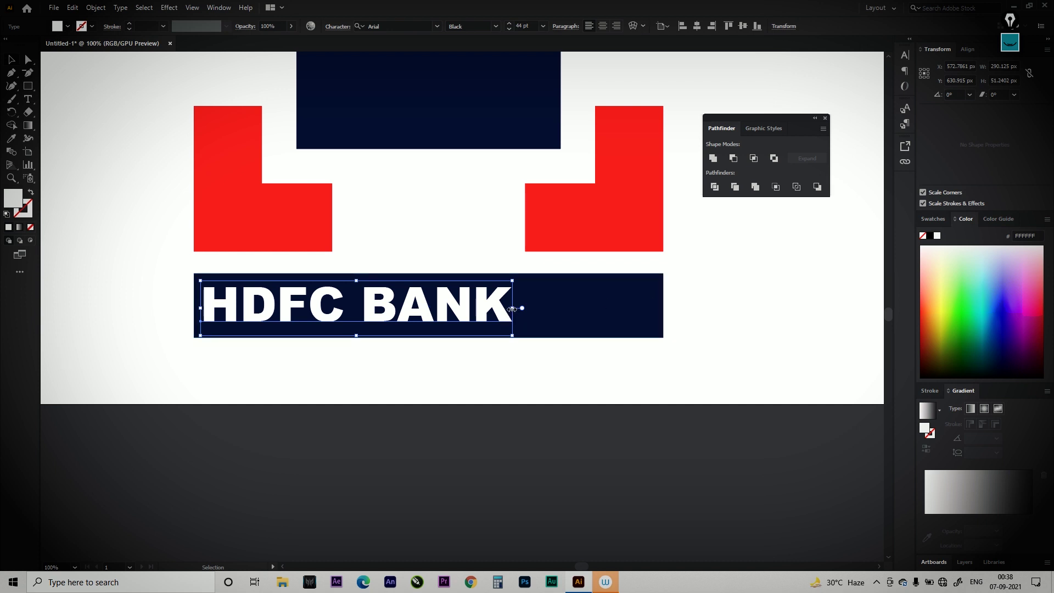
# Step: Try stretching the text horizontally to about 418 px to fill the navy bar, and undo the stretch
pyautogui.moveTo(512, 309); pyautogui.dragTo(650, 308)
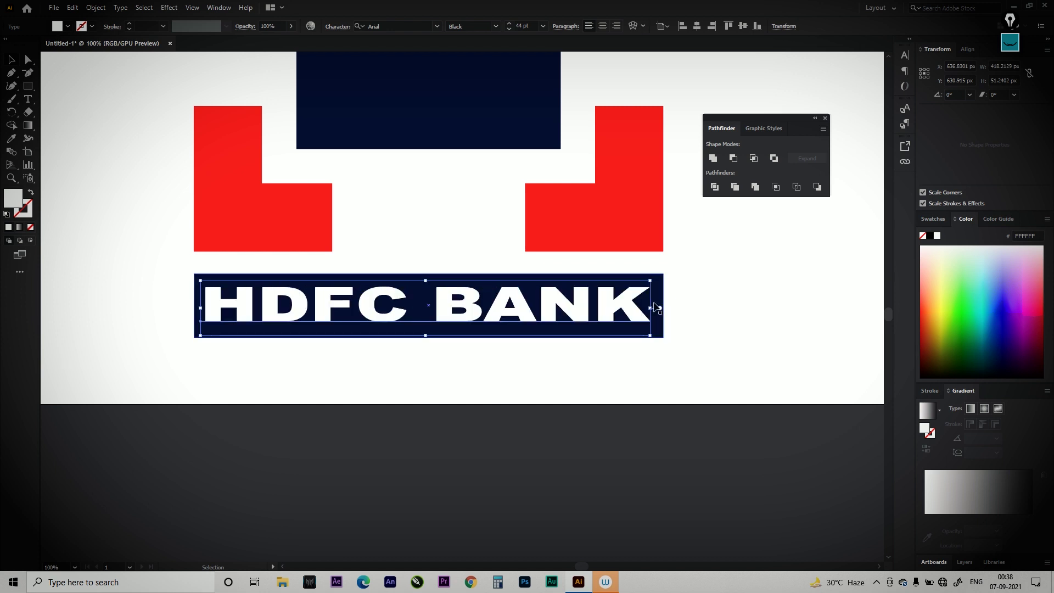
pyautogui.hotkey('ctrl', 'z')
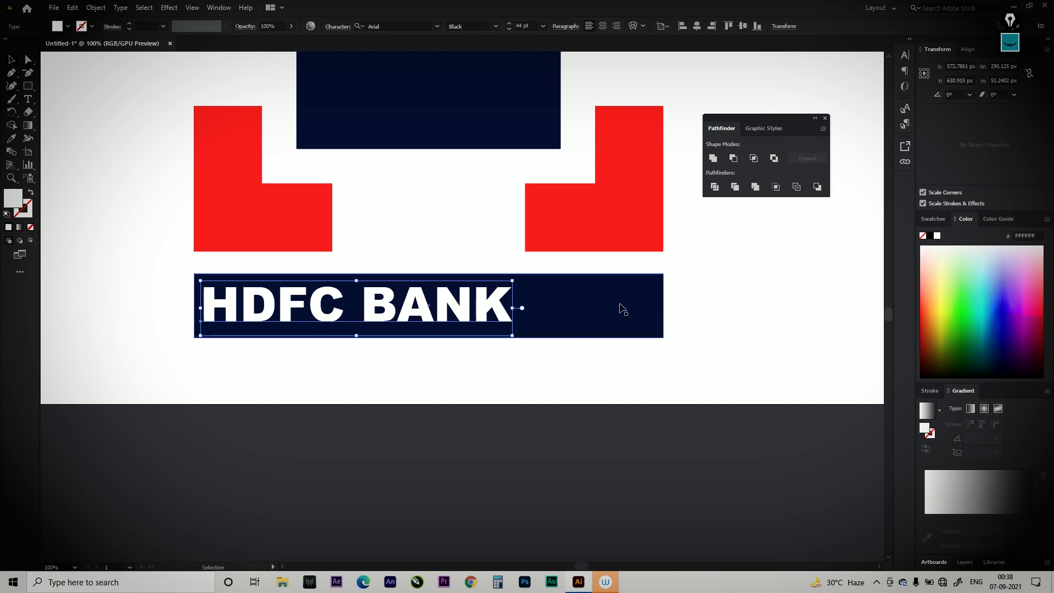
# Step: Adjust the tracking of the HDFC BANK text until the spaced-out letters span about 369 px
pyautogui.hotkey('alt', 'Right')
pyautogui.hotkey('alt', 'Right')
pyautogui.hotkey('alt', 'Right')
pyautogui.hotkey('alt', 'Right')
pyautogui.hotkey('alt', 'Right')
pyautogui.hotkey('alt', 'Right')
pyautogui.hotkey('alt', 'Right')
pyautogui.hotkey('alt', 'Right')
pyautogui.hotkey('alt', 'Right')
pyautogui.hotkey('alt', 'Right')
pyautogui.hotkey('alt', 'Right')
pyautogui.hotkey('alt', 'Right')
pyautogui.hotkey('alt', 'Right')
pyautogui.hotkey('alt', 'Right')
pyautogui.hotkey('alt', 'Right')
pyautogui.hotkey('alt', 'Right')
pyautogui.hotkey('alt', 'Right')
pyautogui.hotkey('alt', 'Right')
pyautogui.hotkey('alt', 'Right')
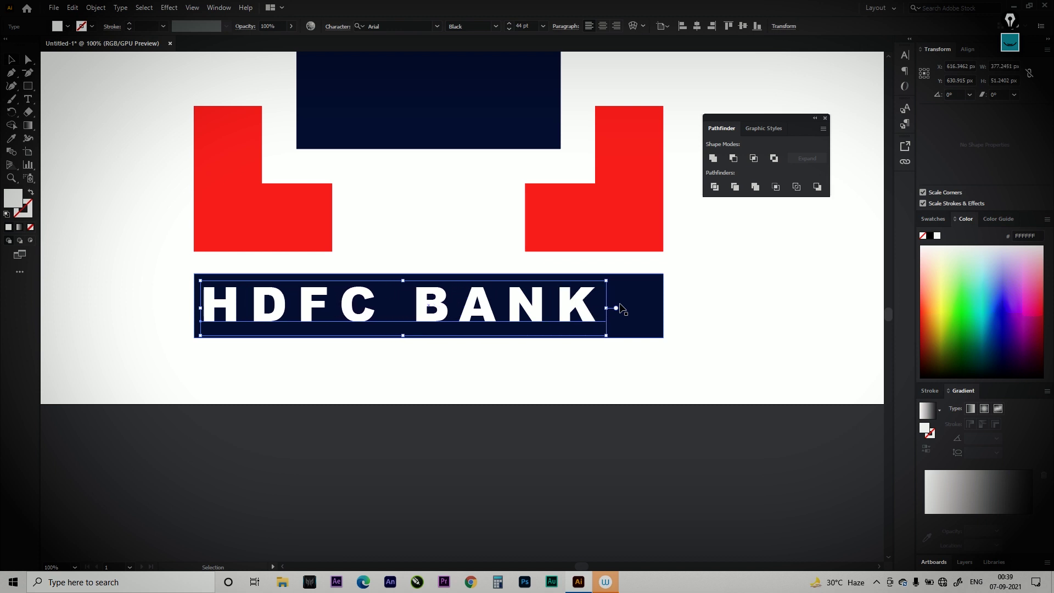
pyautogui.hotkey('alt', 'Right')
pyautogui.hotkey('alt', 'Right')
pyautogui.hotkey('alt', 'Right')
pyautogui.hotkey('alt', 'Right')
pyautogui.hotkey('alt', 'Right')
pyautogui.hotkey('alt', 'Right')
pyautogui.hotkey('alt', 'Right')
pyautogui.hotkey('alt', 'Right')
pyautogui.hotkey('alt', 'Right')
pyautogui.hotkey('alt', 'Right')
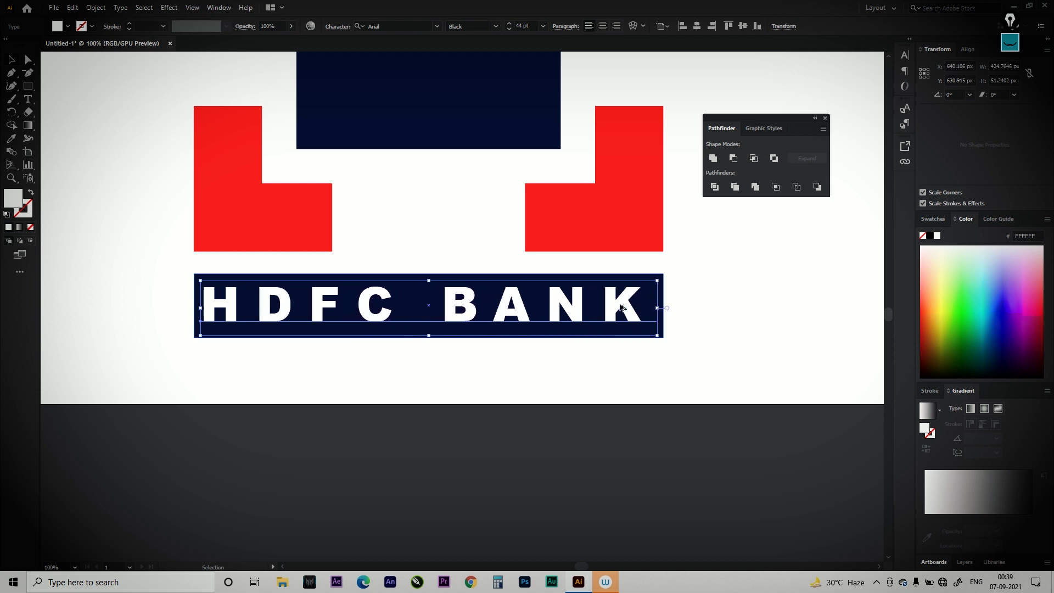
pyautogui.hotkey('alt', 'Left')
pyautogui.hotkey('alt', 'Left')
pyautogui.hotkey('alt', 'Left')
pyautogui.hotkey('alt', 'Left')
pyautogui.hotkey('alt', 'Left')
pyautogui.hotkey('alt', 'Left')
pyautogui.hotkey('alt', 'Left')
pyautogui.hotkey('alt', 'Left')
pyautogui.hotkey('alt', 'Left')
pyautogui.hotkey('alt', 'Left')
pyautogui.hotkey('alt', 'Left')
pyautogui.hotkey('alt', 'Left')
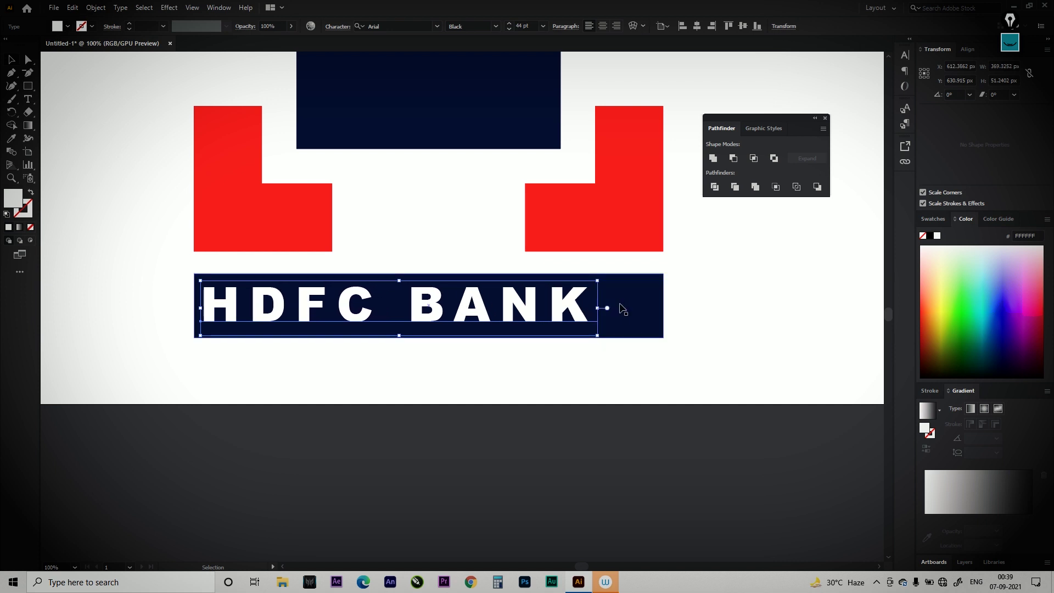
# Step: Enlarge the HDFC BANK text to 48 pt and widen its tracking until it spans about 437 px
pyautogui.hotkey('ctrl', 'shift', '.')
pyautogui.hotkey('ctrl', 'shift', '.')
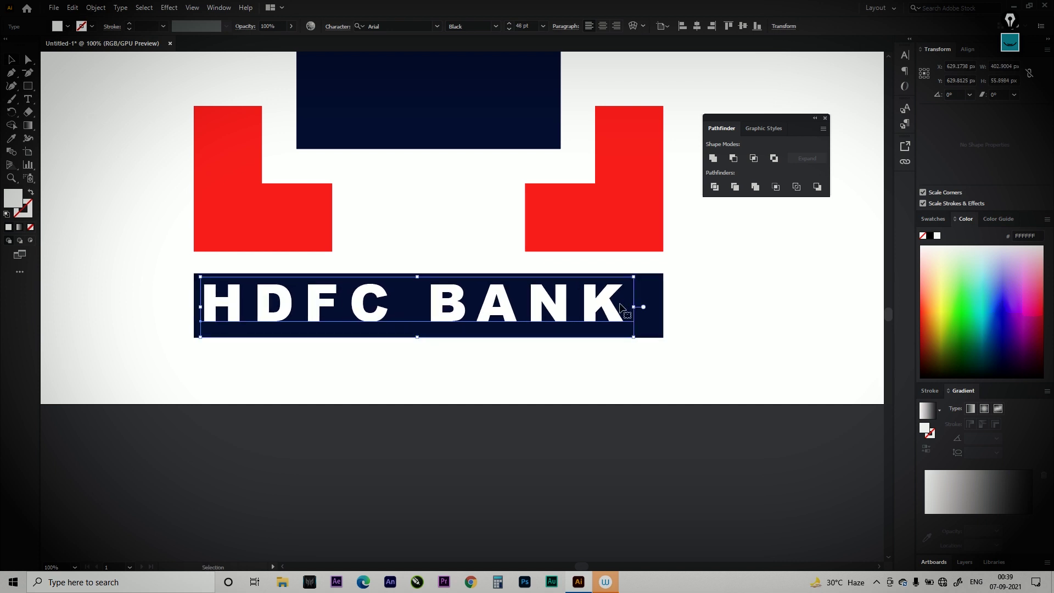
pyautogui.hotkey('alt', 'Right')
pyautogui.hotkey('alt', 'Right')
pyautogui.hotkey('alt', 'Right')
pyautogui.hotkey('alt', 'Right')
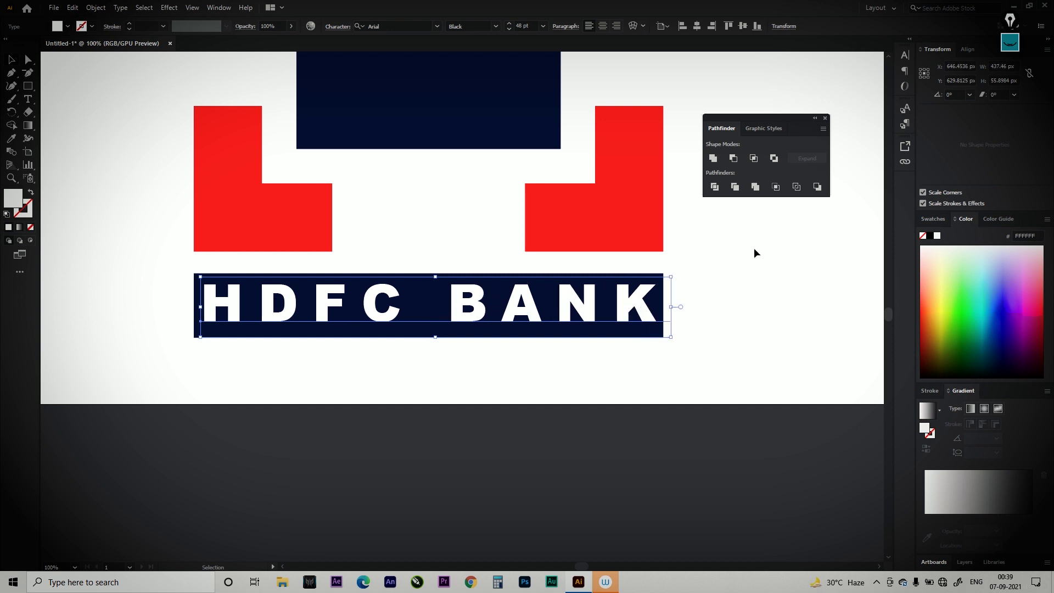
# Step: Group the HDFC BANK text with the navy bar behind it
pyautogui.click(774, 279)
pyautogui.moveTo(577, 360); pyautogui.dragTo(477, 323)
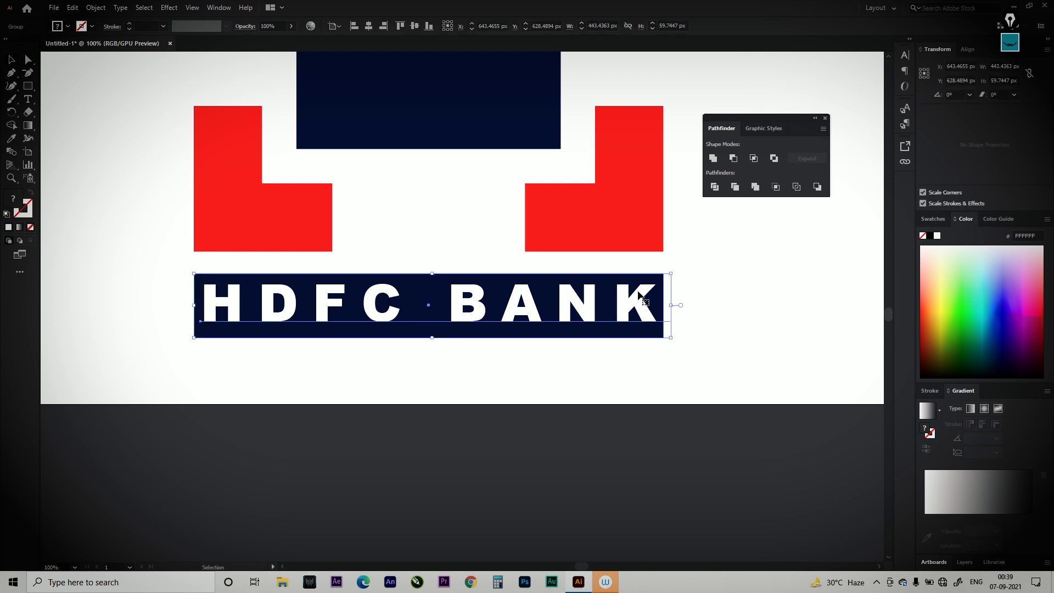
pyautogui.hotkey('ctrl', '-')
pyautogui.hotkey('ctrl', '-')
pyautogui.click(692, 327)
pyautogui.moveTo(691, 327); pyautogui.dragTo(663, 384)
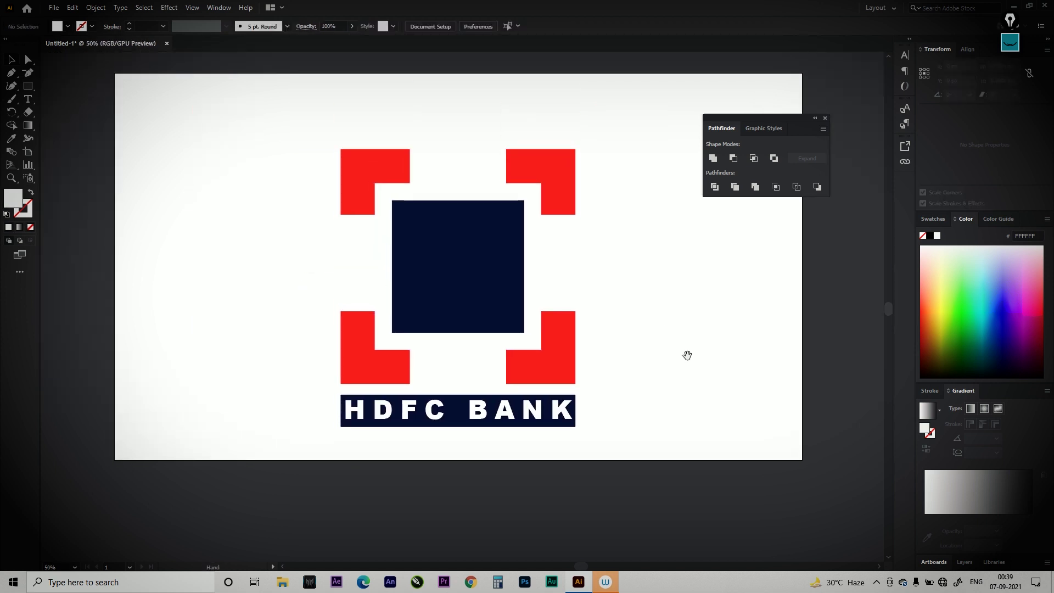
# Step: Scale the complete logo down to about 320 × 373 px, and centre it as one group on the artboard
pyautogui.moveTo(280, 116); pyautogui.dragTo(666, 454)
pyautogui.moveTo(580, 149); pyautogui.dragTo(512, 225)
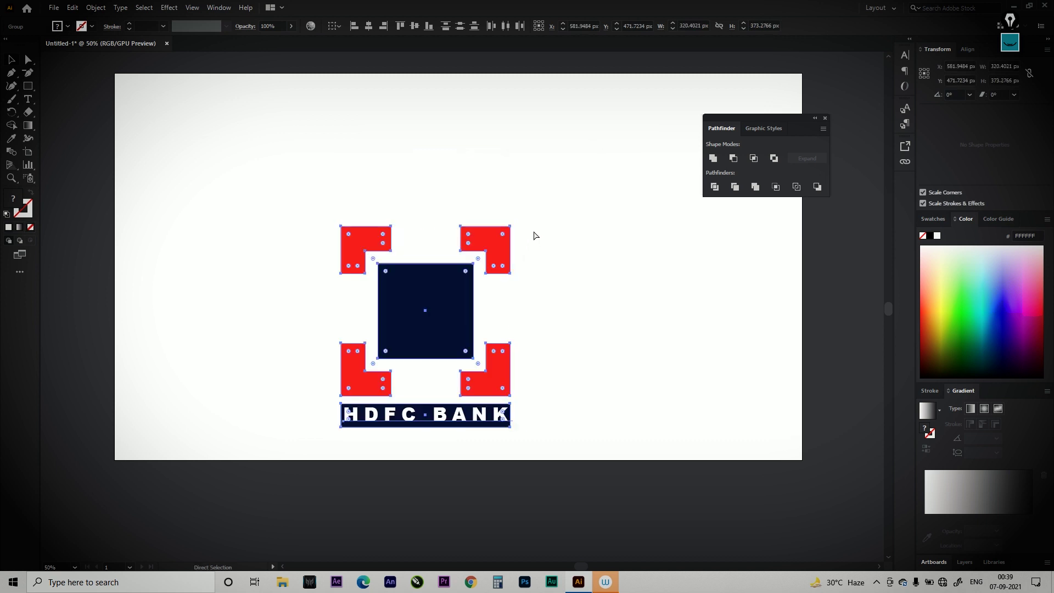
pyautogui.click(368, 26)
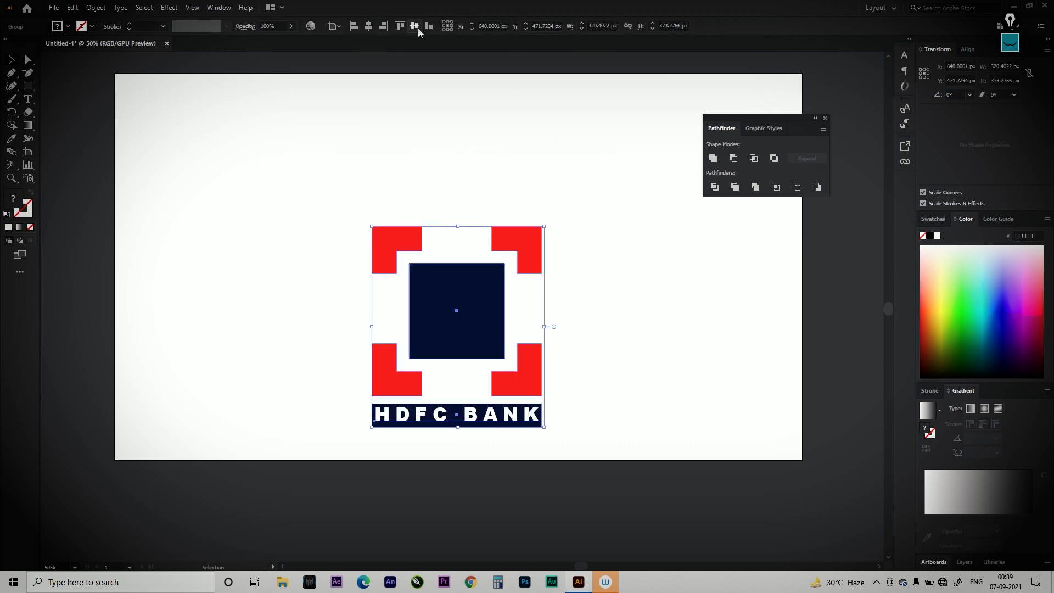
pyautogui.click(415, 28)
pyautogui.click(627, 198)
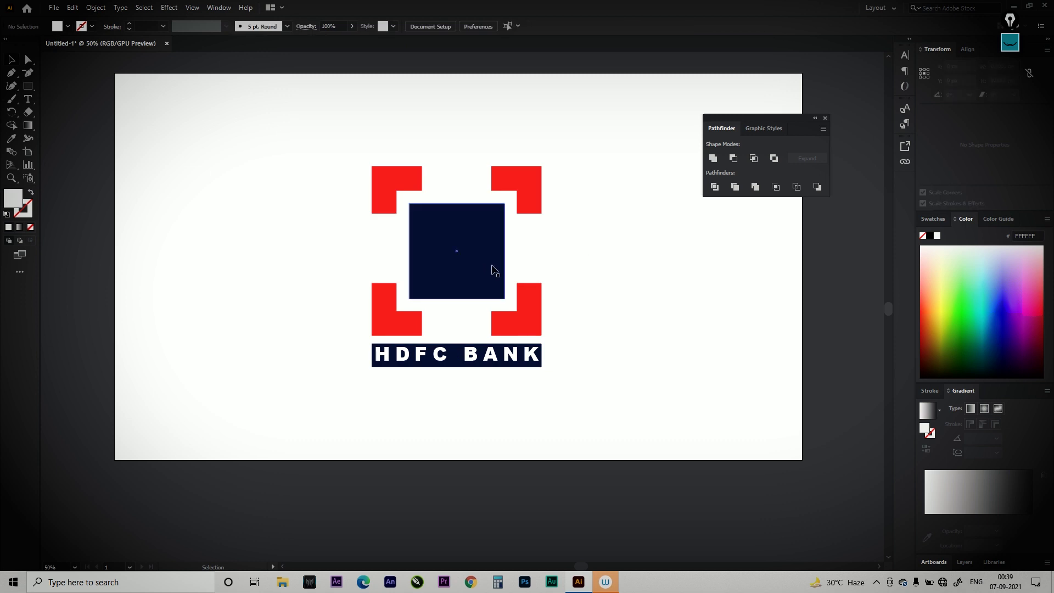
# Step: Duplicate the HDFC Bank logo and shrink the copy into the artboard's upper-left corner
pyautogui.keyDown('alt'); pyautogui.moveTo(492, 270); pyautogui.dragTo(264, 217); pyautogui.keyUp('alt')
pyautogui.moveTo(315, 124); pyautogui.dragTo(183, 114)
pyautogui.click(240, 214)
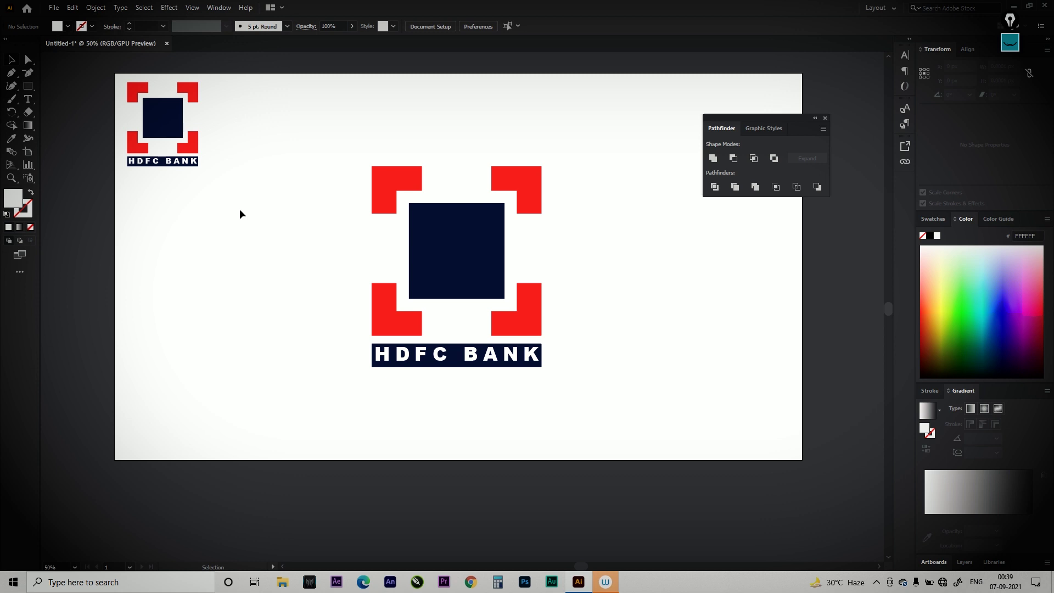
# Step: Fit the artboard to the window and close the Pathfinder panel
pyautogui.hotkey('ctrl', '0')
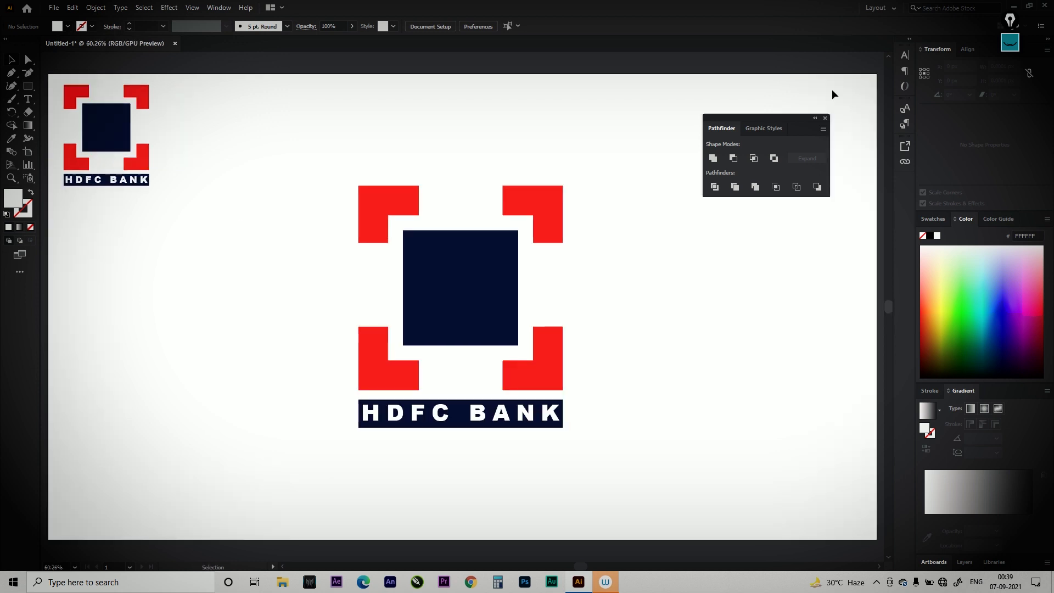
pyautogui.click(824, 119)
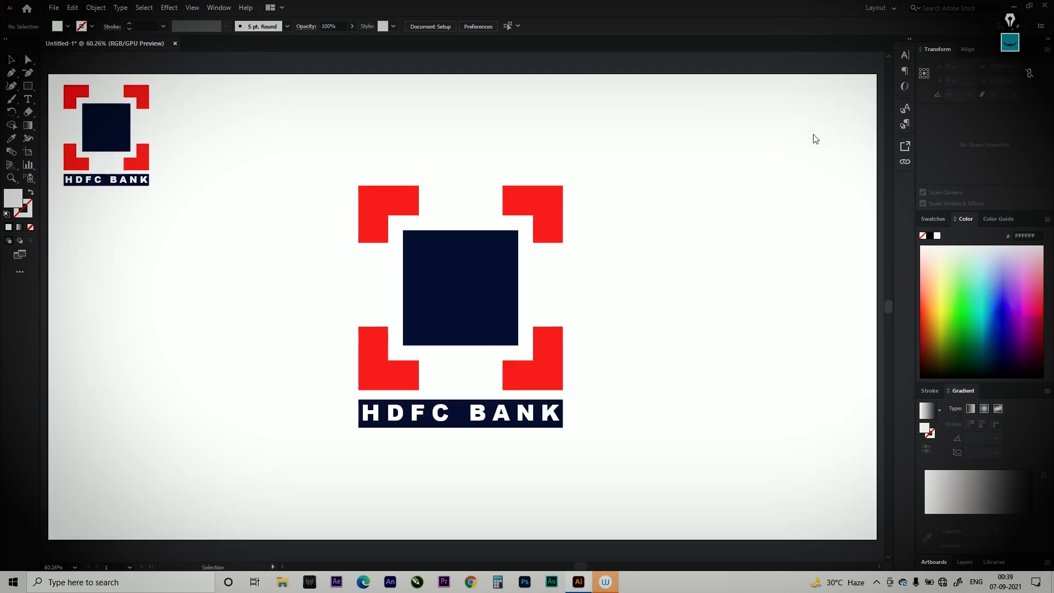